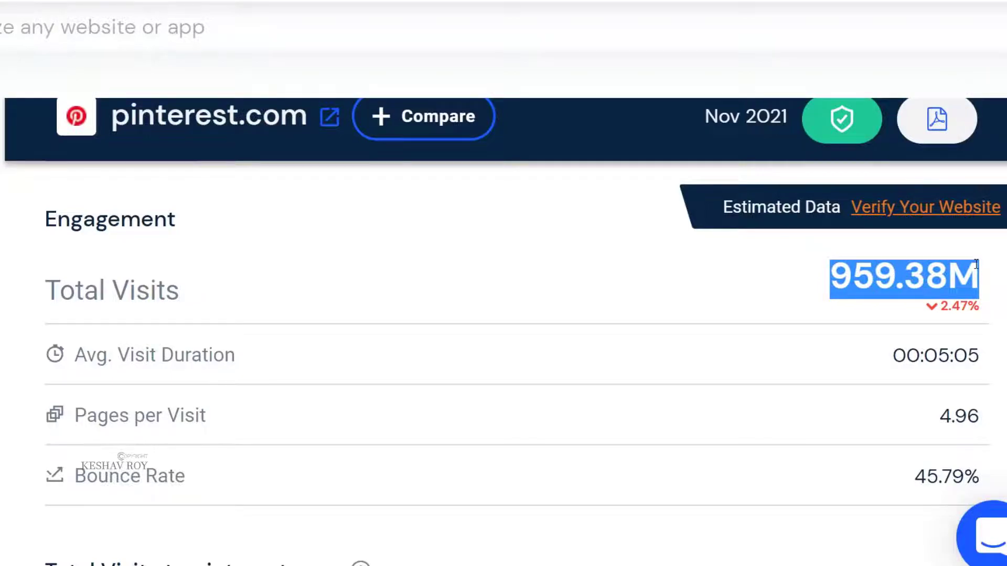
Review pinterest.com's total visits, six-month visit trend and top visitor countries in the traffic report, highlighting United States
scroll(671, 501, "down", 10)
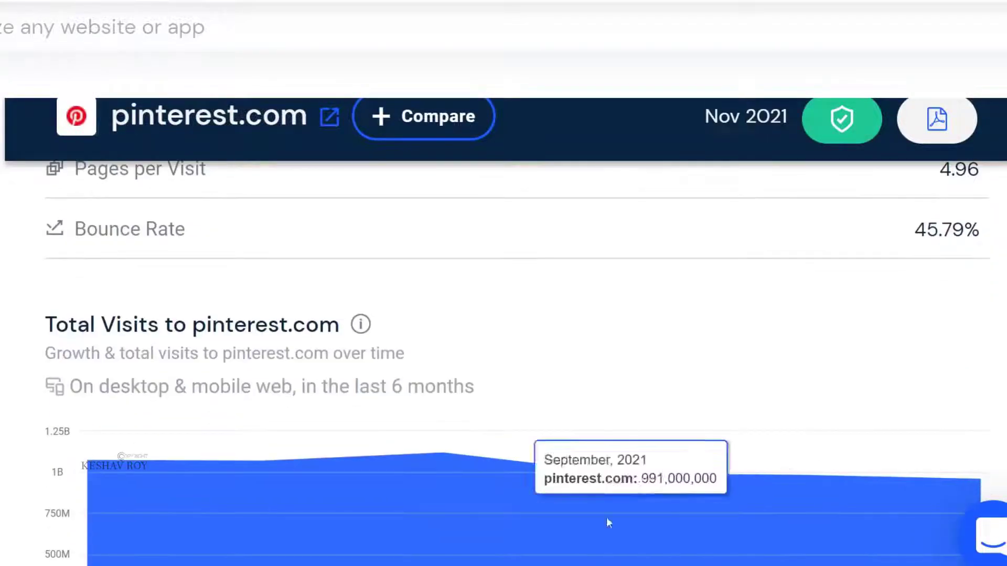
scroll(619, 486, "up", 10)
scroll(886, 427, "down", 15)
scroll(533, 499, "up", 2)
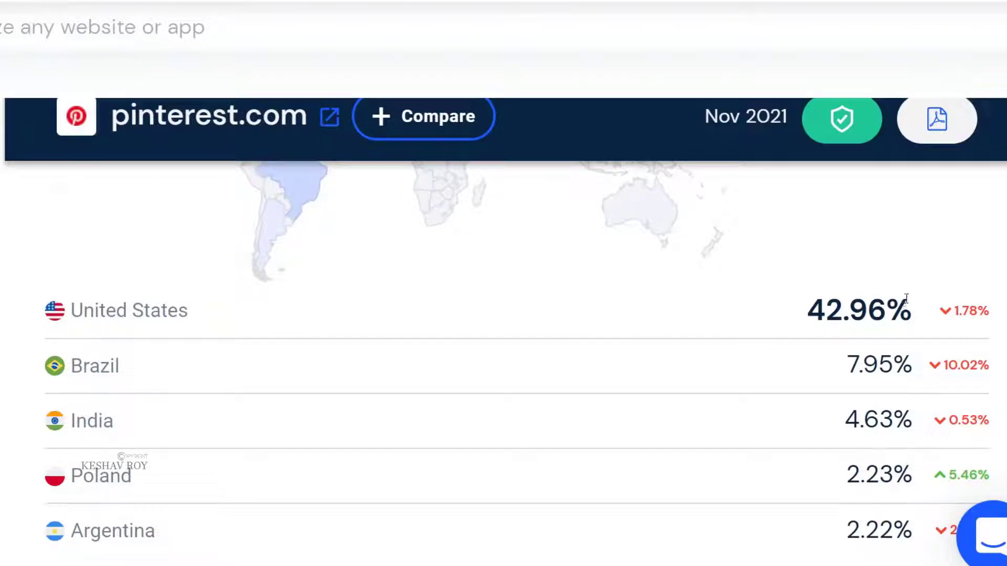
left_click_drag(228, 308, 67, 322)
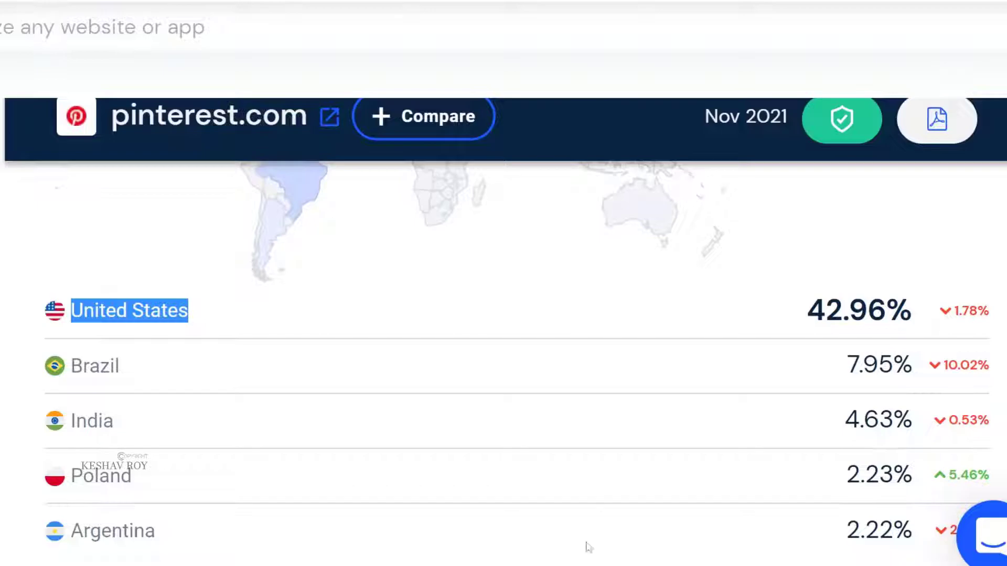
scroll(598, 506, "down", 3)
scroll(272, 483, "down", 1)
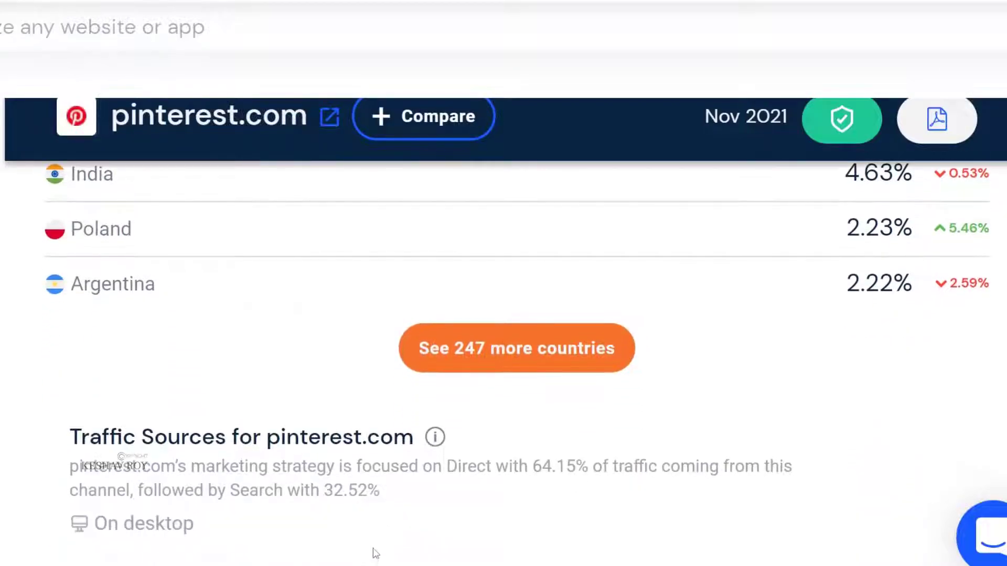
scroll(475, 536, "up", 20)
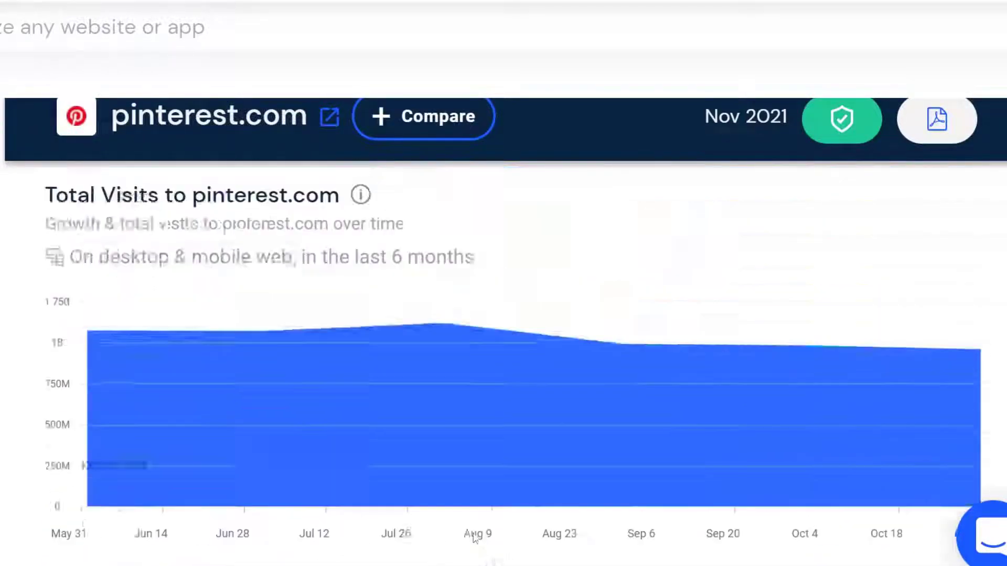
scroll(506, 505, "up", 10)
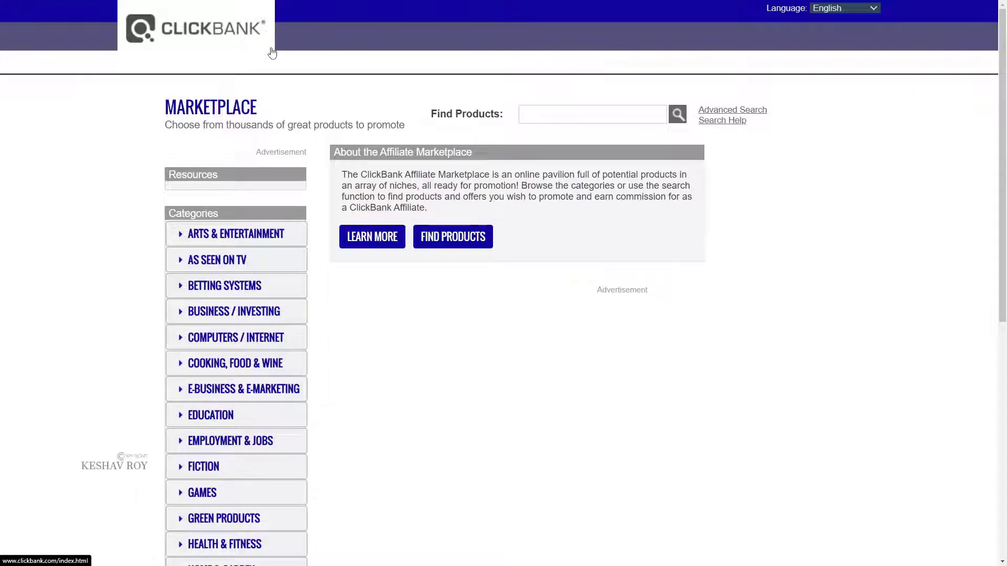
On the ClickBank marketplace, open the Employment & Jobs category and sort its products by Gravity
scroll(488, 353, "down", 8)
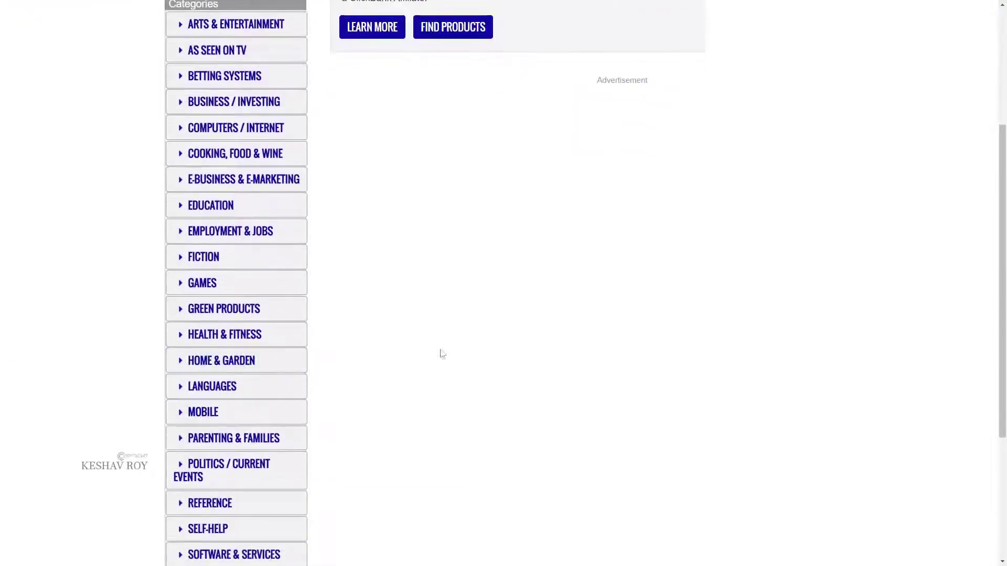
scroll(524, 439, "up", 8)
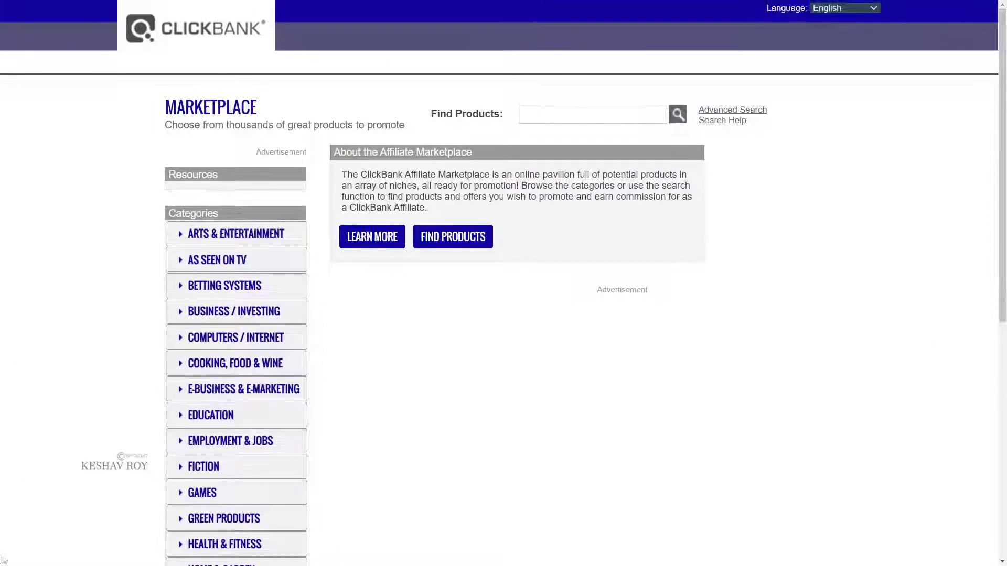
scroll(202, 428, "down", 1)
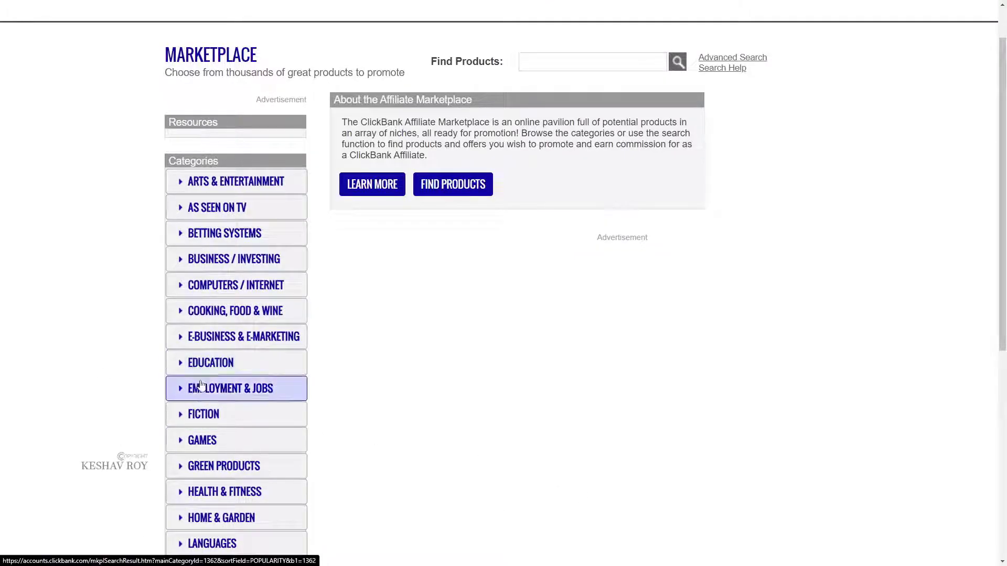
left_click(201, 387)
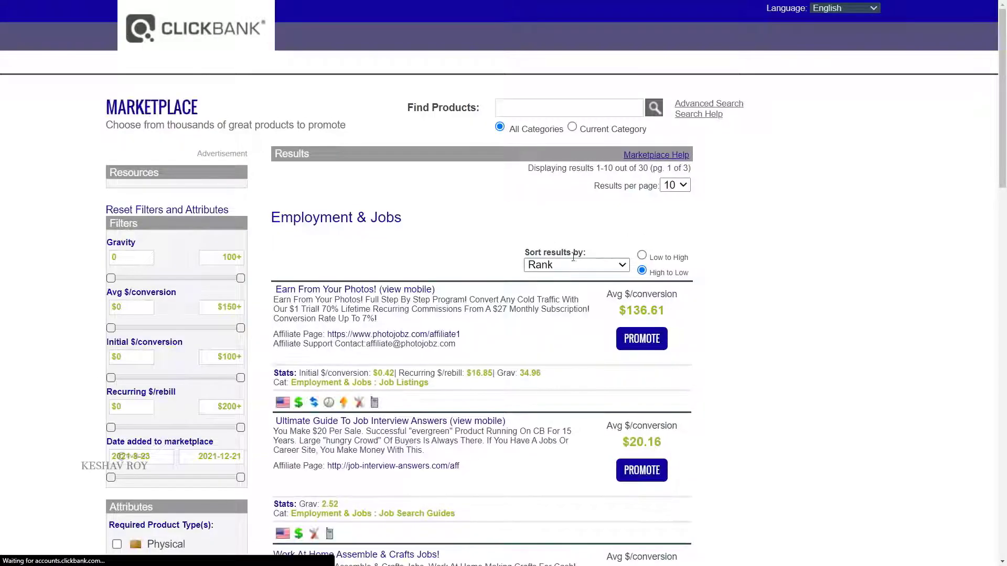
left_click(566, 266)
left_click(544, 331)
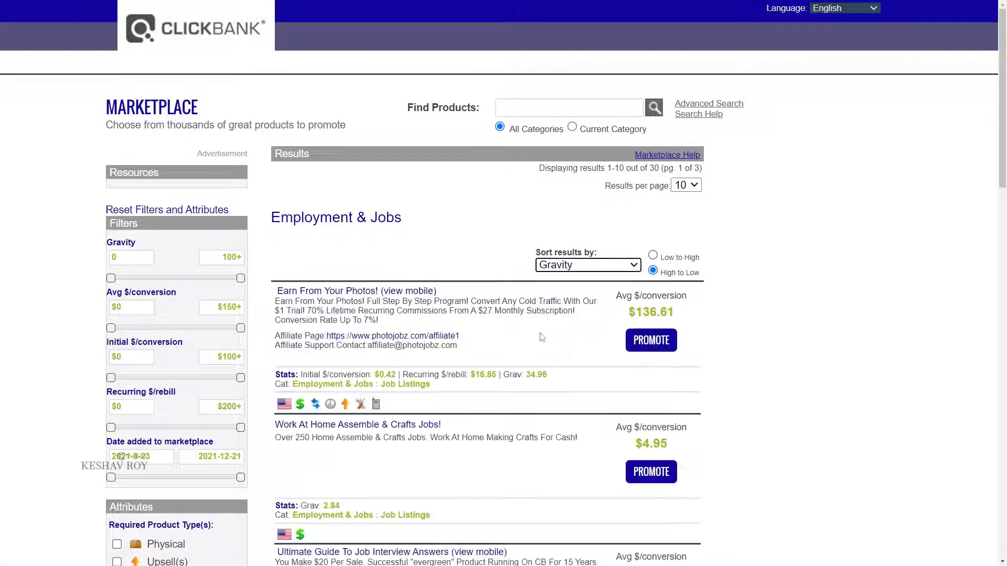
Generate a HopLink for the "Earn From Your Photos!" offer with the account nickname giggy and copy the link
scroll(536, 340, "down", 9)
scroll(536, 340, "down", 12)
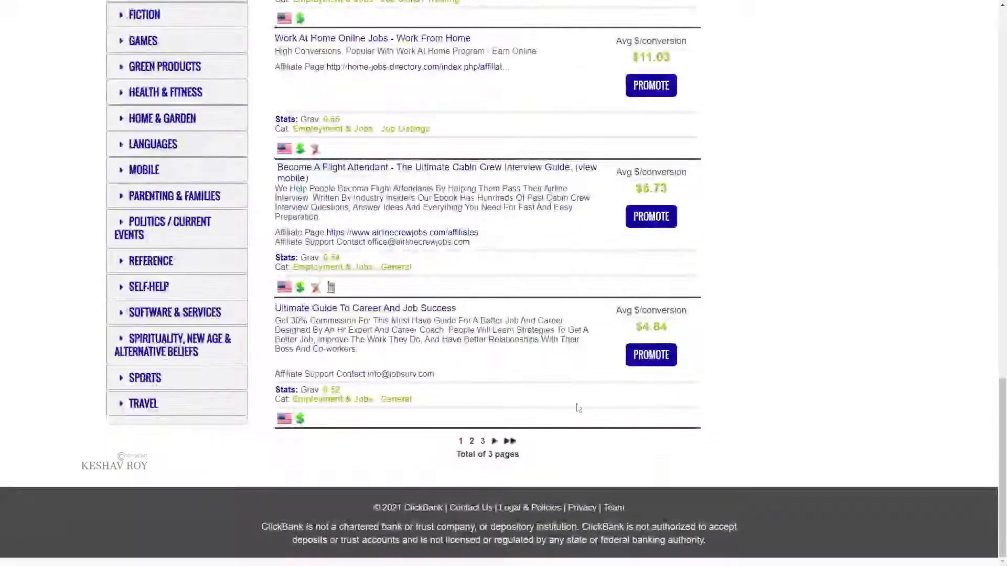
scroll(479, 448, "up", 15)
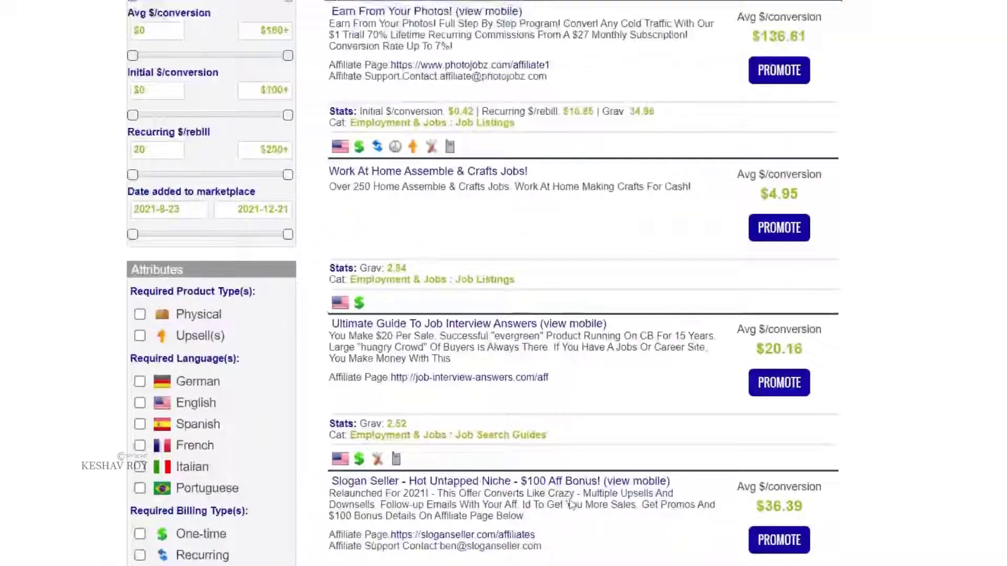
scroll(571, 504, "up", 5)
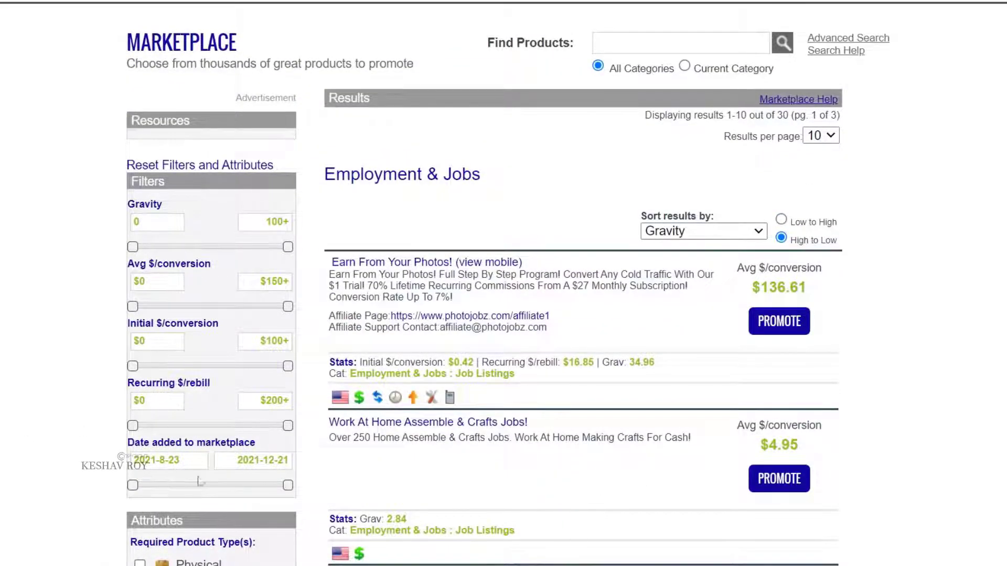
scroll(277, 507, "down", 8)
scroll(747, 288, "up", 7)
left_click(795, 262)
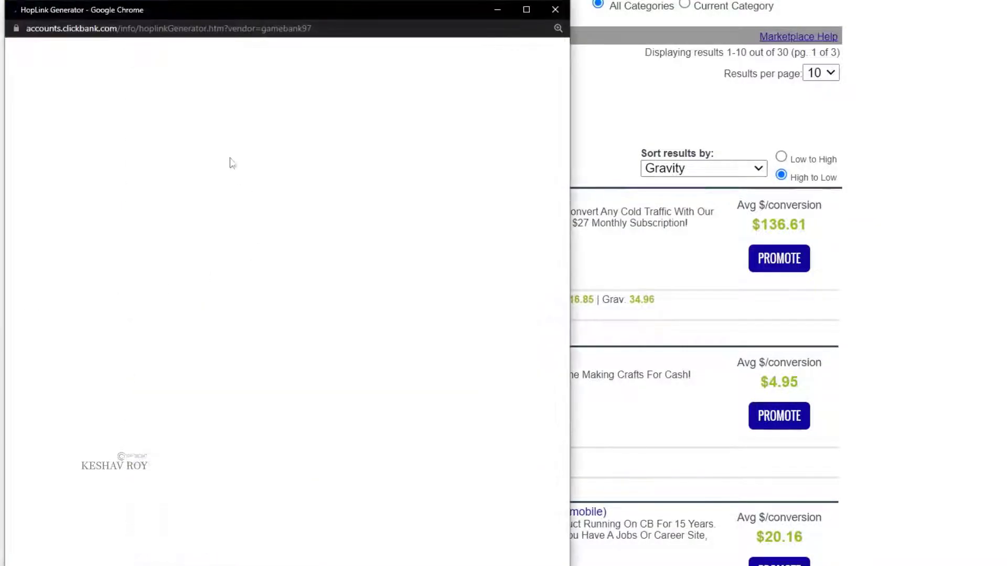
left_click(342, 196)
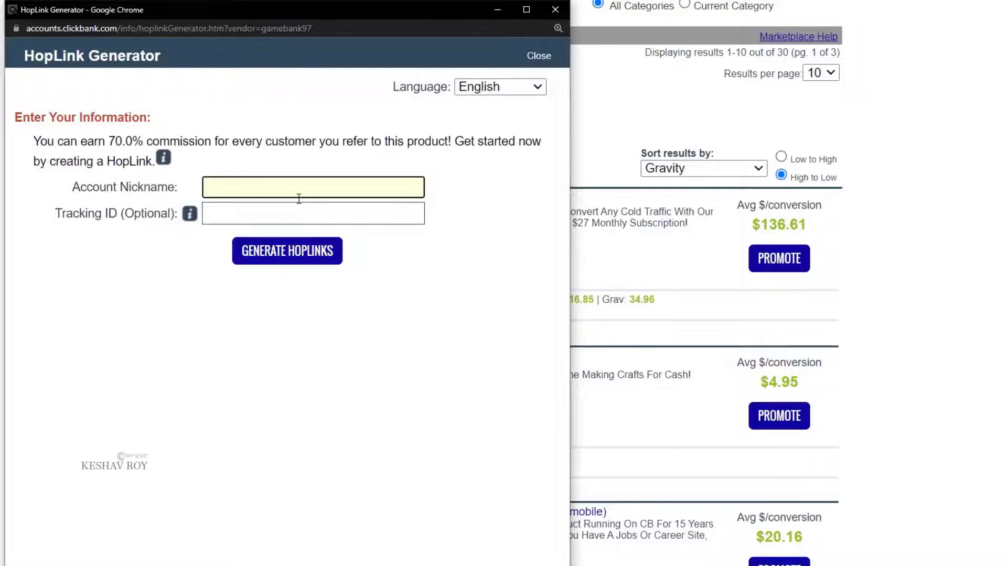
key("Return")
left_click(492, 391)
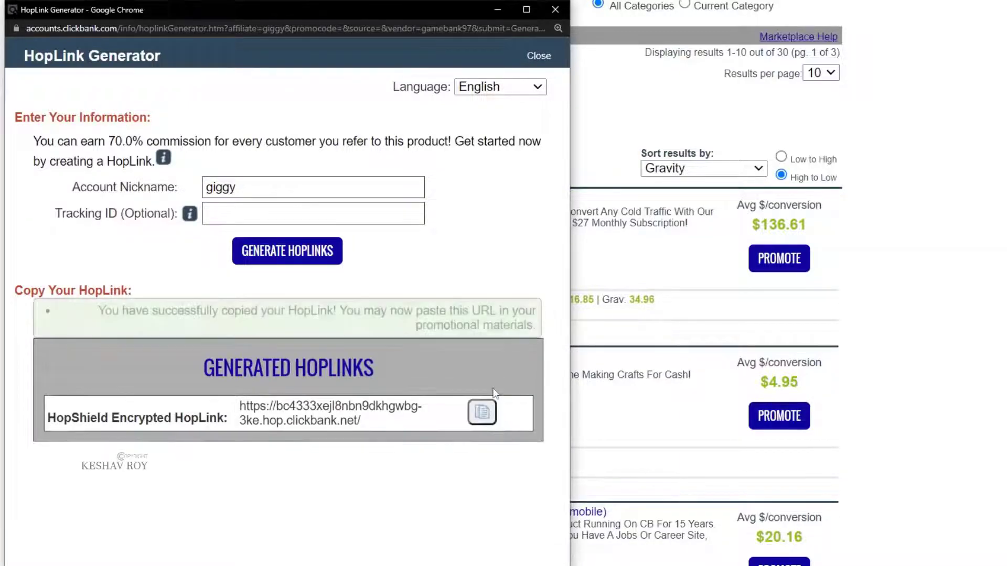
left_click(556, 10)
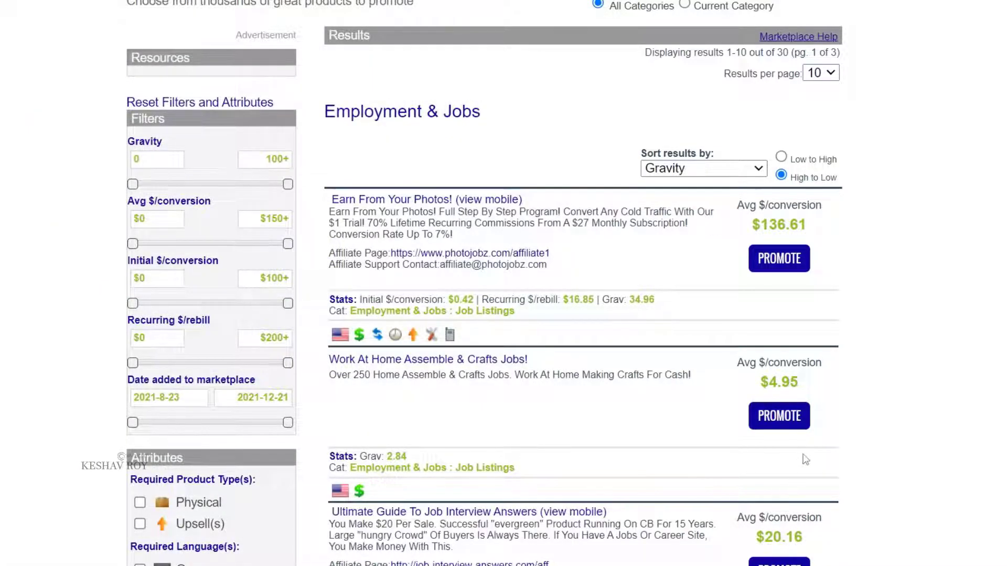
Open a blank Notepad document and paste the copied HopLink into it
key("super+r")
key("Return")
key("ctrl+v")
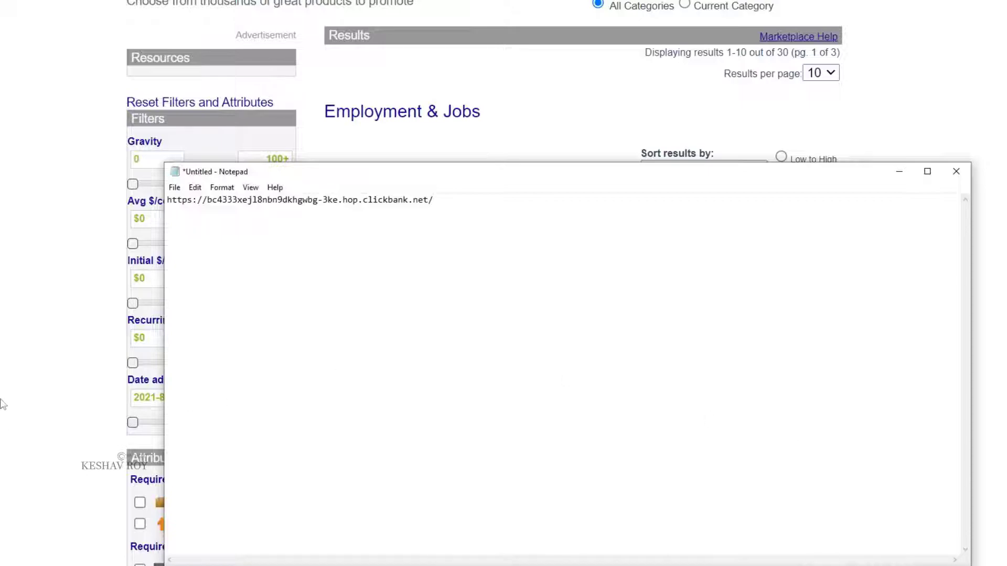
Return to the browser, open the affiliate page of "Earn From Your Photos!" and access its affiliate tools without signing up
key("alt+Tab")
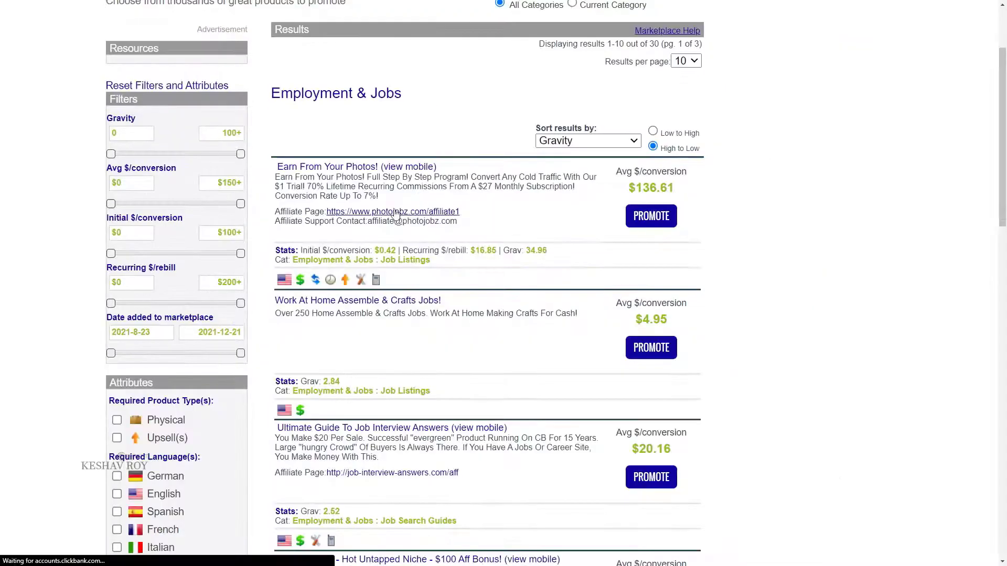
scroll(414, 320, "down", 10)
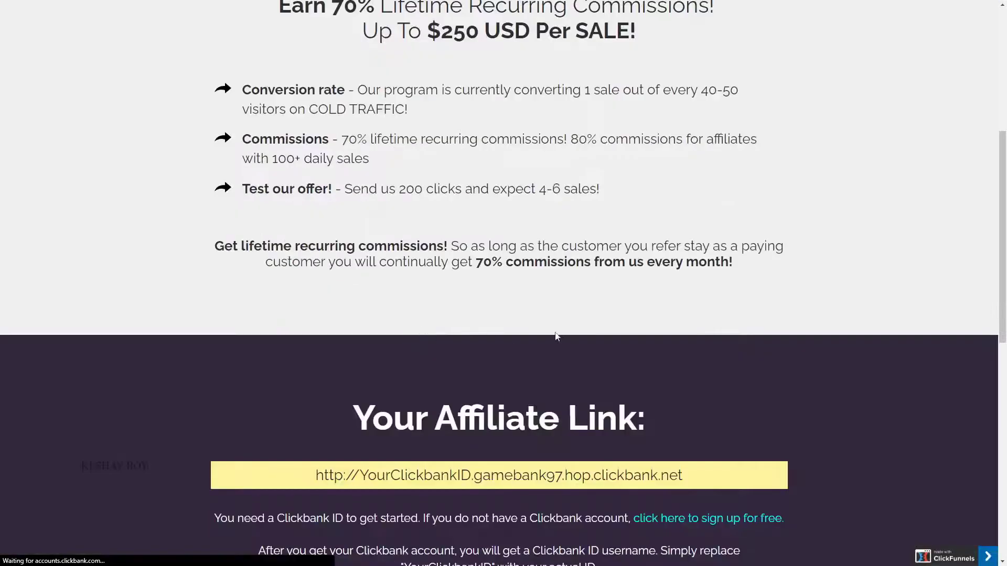
scroll(419, 329, "down", 4)
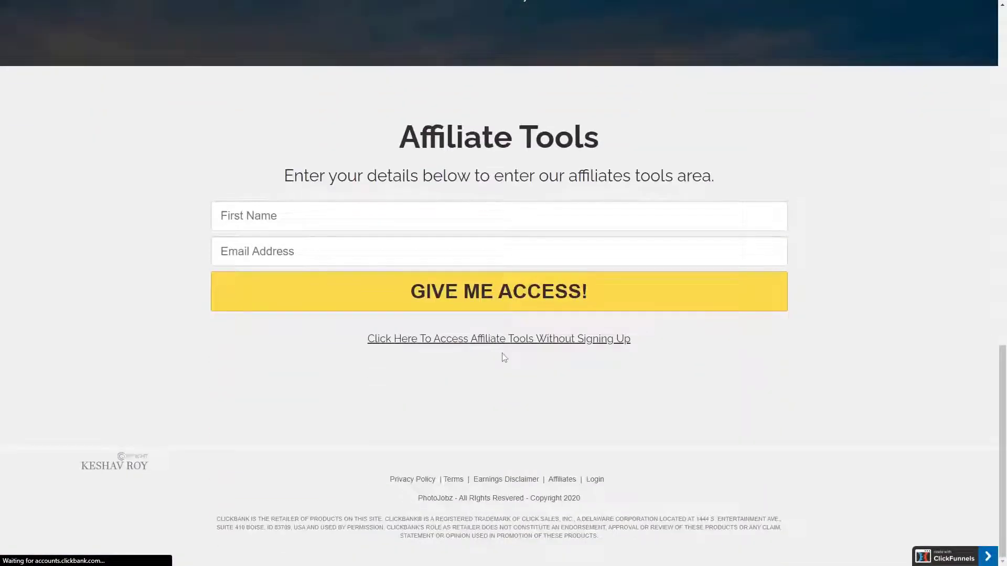
left_click(446, 339)
Review the product commissions, the list of tool sections and the affiliate link formats on the affiliate tools page
scroll(446, 341, "down", 15)
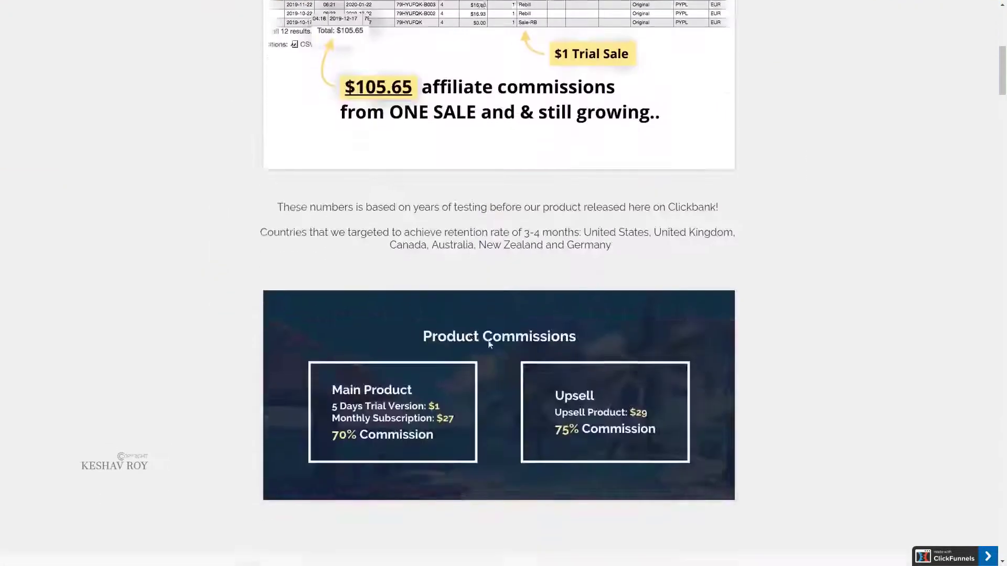
scroll(377, 293, "up", 5)
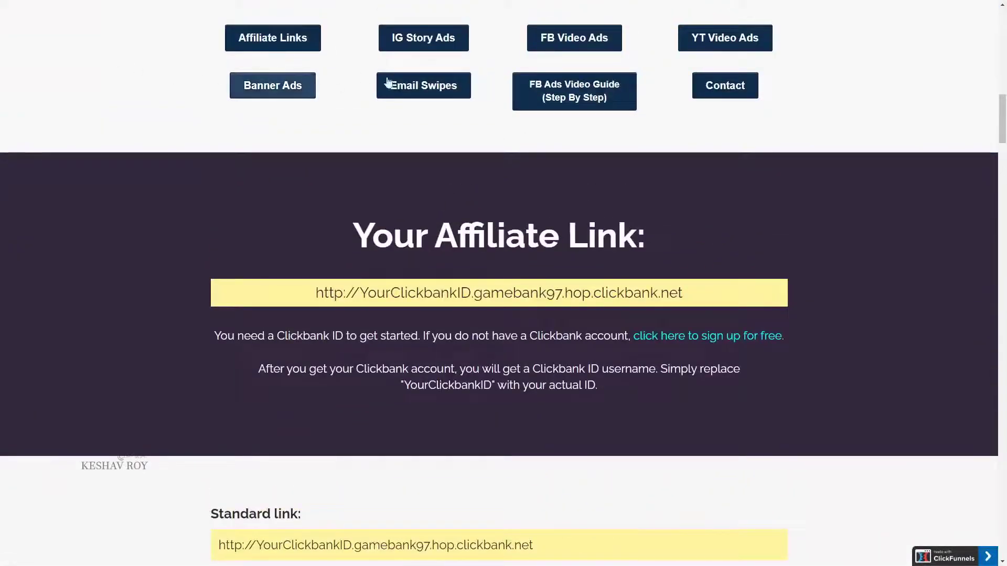
scroll(236, 89, "up", 4)
scroll(236, 241, "down", 5)
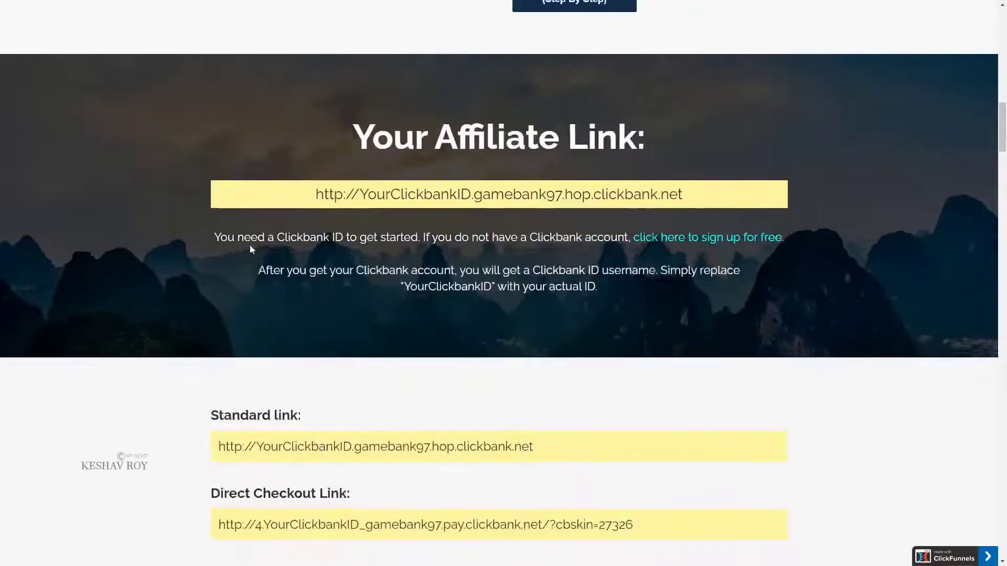
scroll(252, 254, "up", 4)
scroll(609, 236, "down", 20)
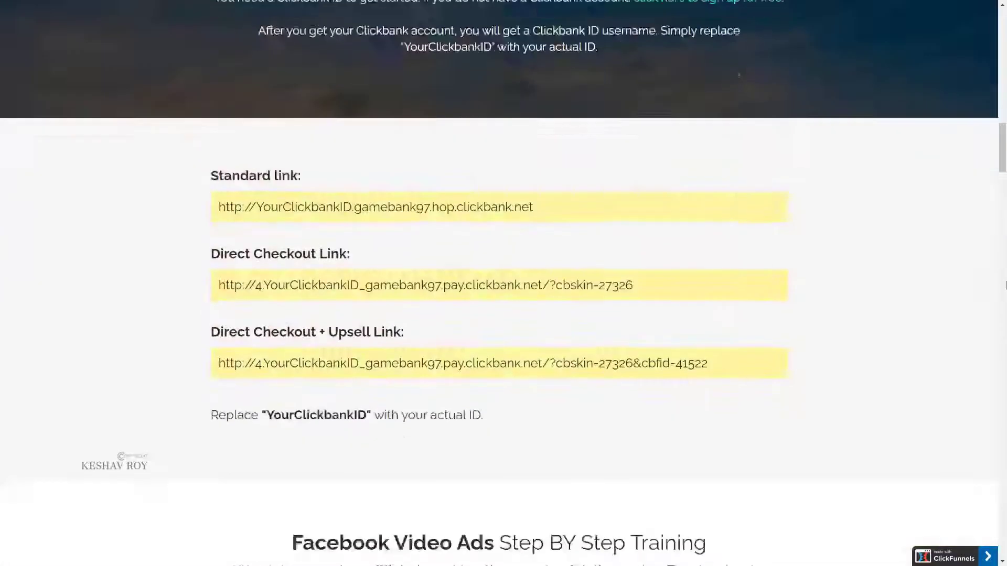
Examine the sample Instagram story ads offered for download on the affiliate tools page
scroll(498, 269, "down", 7)
scroll(430, 263, "up", 4)
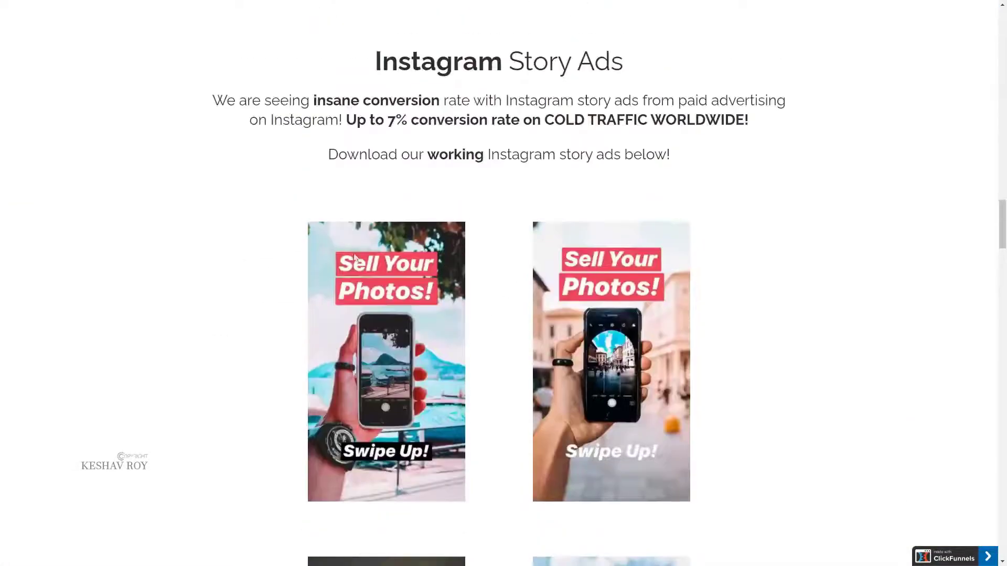
scroll(492, 239, "down", 7)
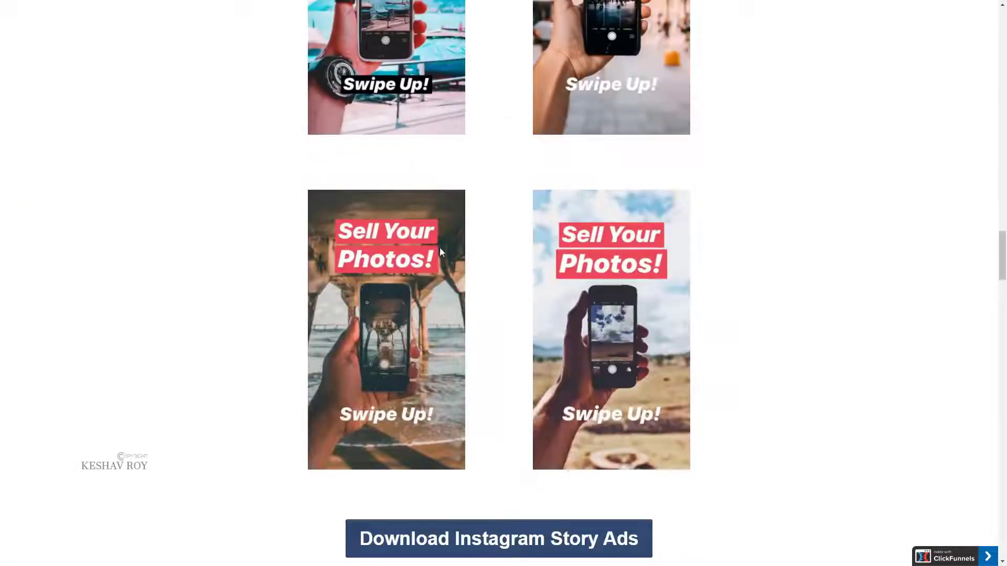
scroll(420, 252, "up", 3)
scroll(430, 262, "down", 7)
scroll(438, 268, "up", 5)
Look through the Facebook video ads, YouTube video ads and promotional banner ads offered to affiliates
scroll(441, 268, "down", 17)
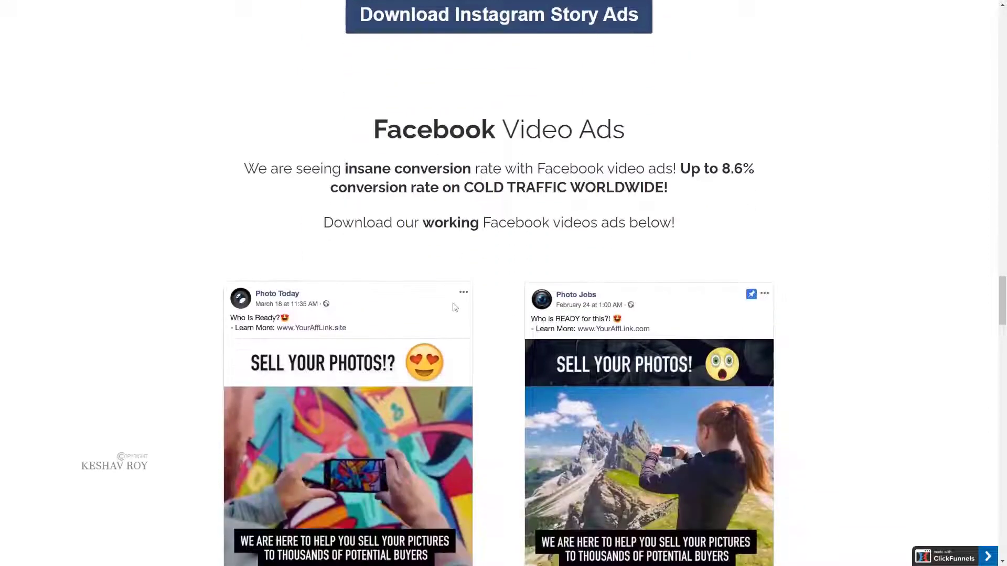
scroll(470, 335, "down", 20)
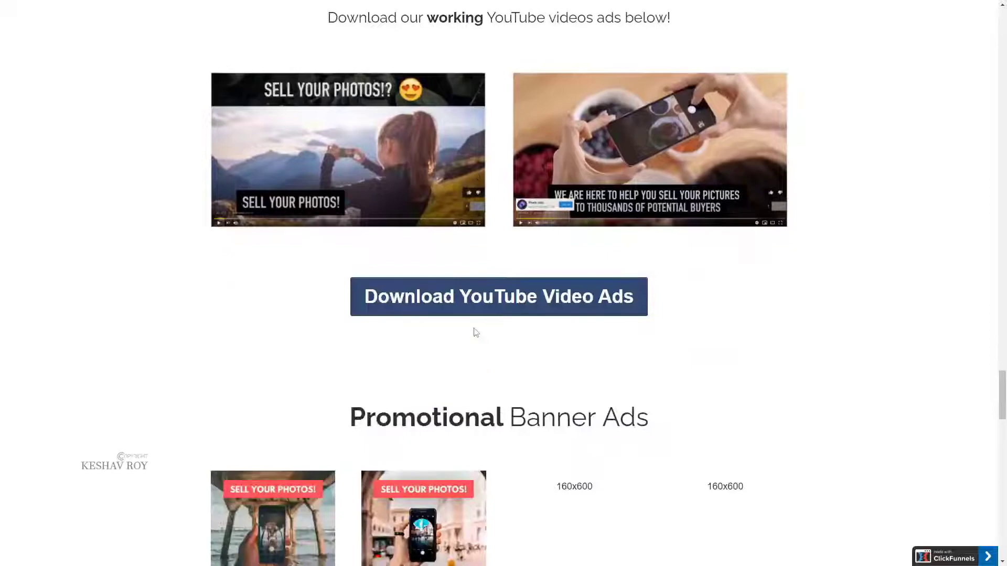
scroll(440, 334, "down", 10)
scroll(554, 299, "up", 4)
scroll(879, 280, "up", 2)
left_click_drag(1003, 426, 1004, 263)
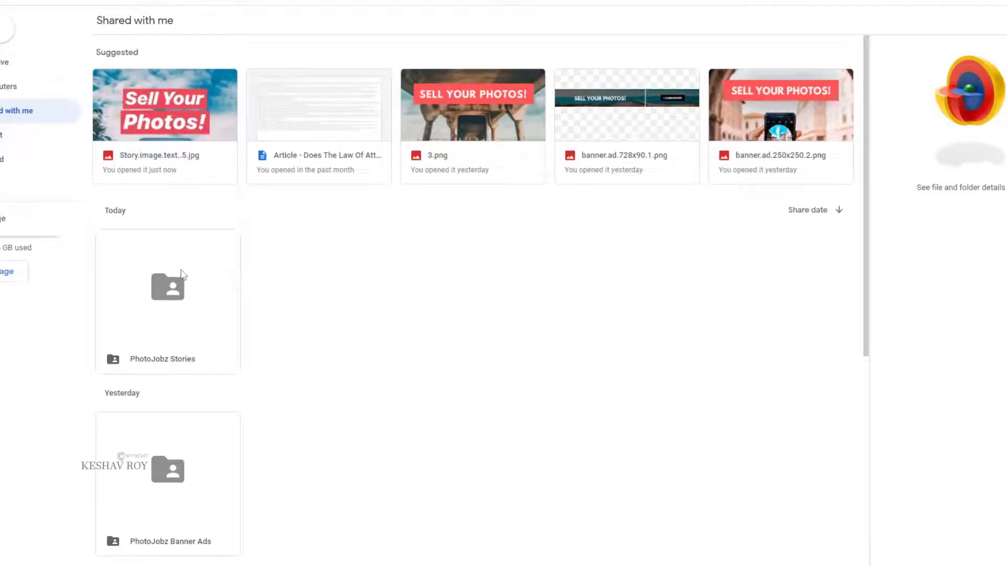
In Google Drive's shared PhotoJobz Stories folder, open "Story Images ( no text )" and preview photo.no.text.1.png and photo.no.text.2.png
double_click(181, 274)
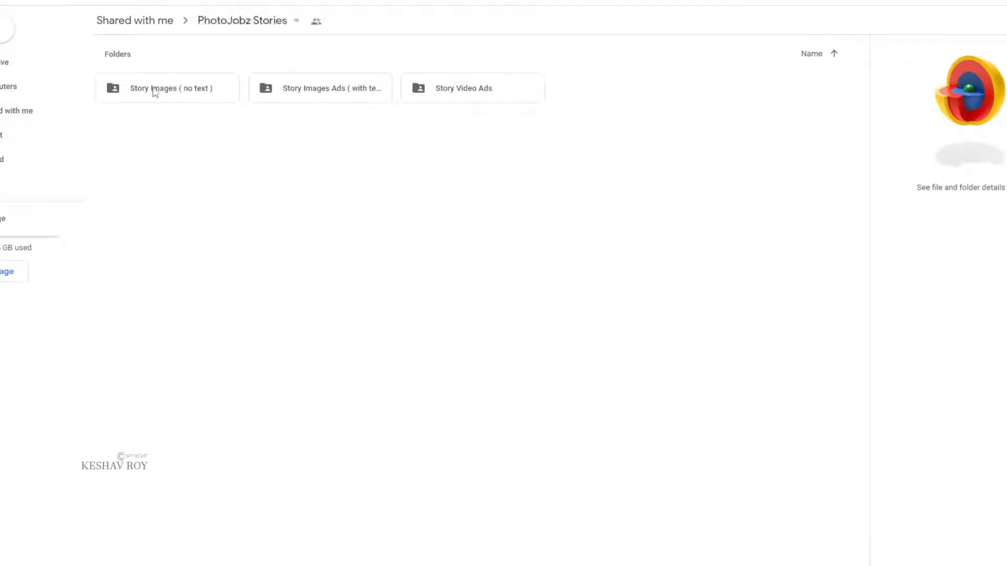
double_click(155, 91)
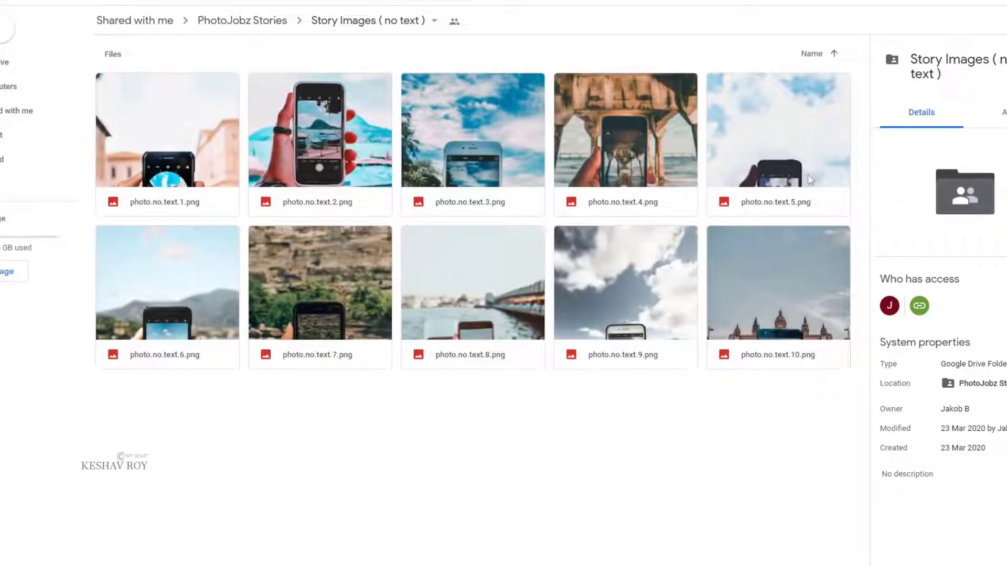
double_click(186, 147)
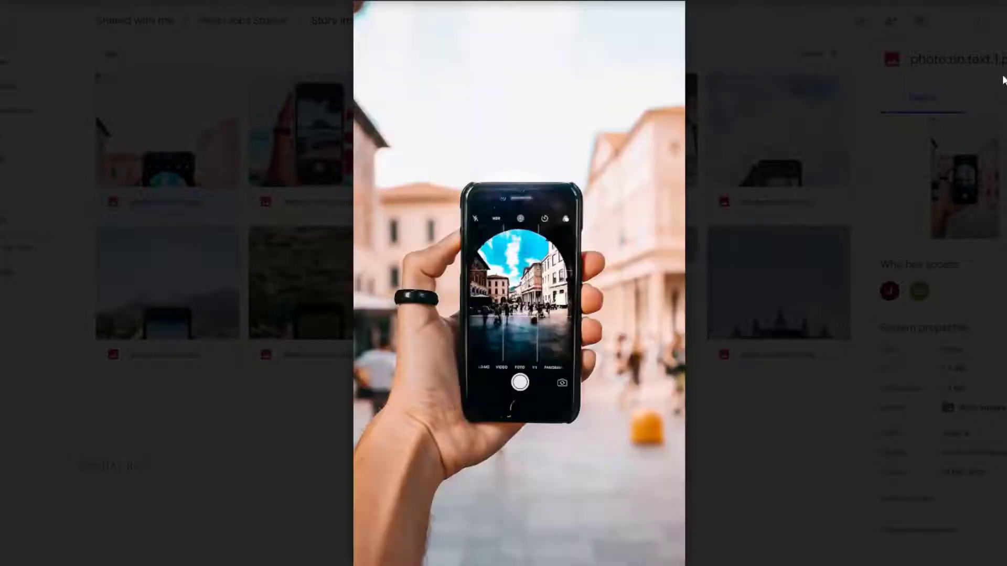
key("Escape")
double_click(318, 138)
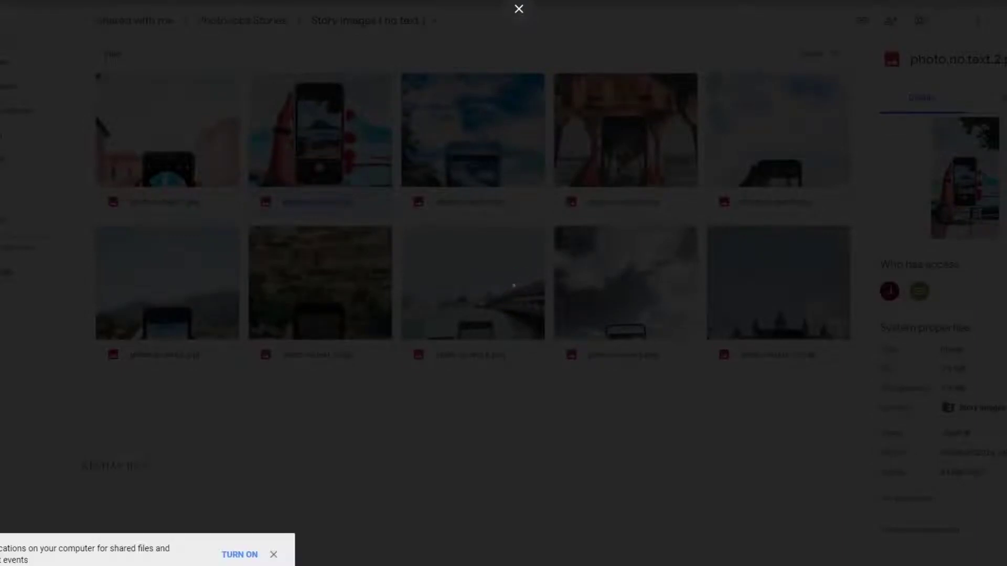
Preview photo.no.text.8.png and the first image in the folder's second row
key("Escape")
double_click(508, 283)
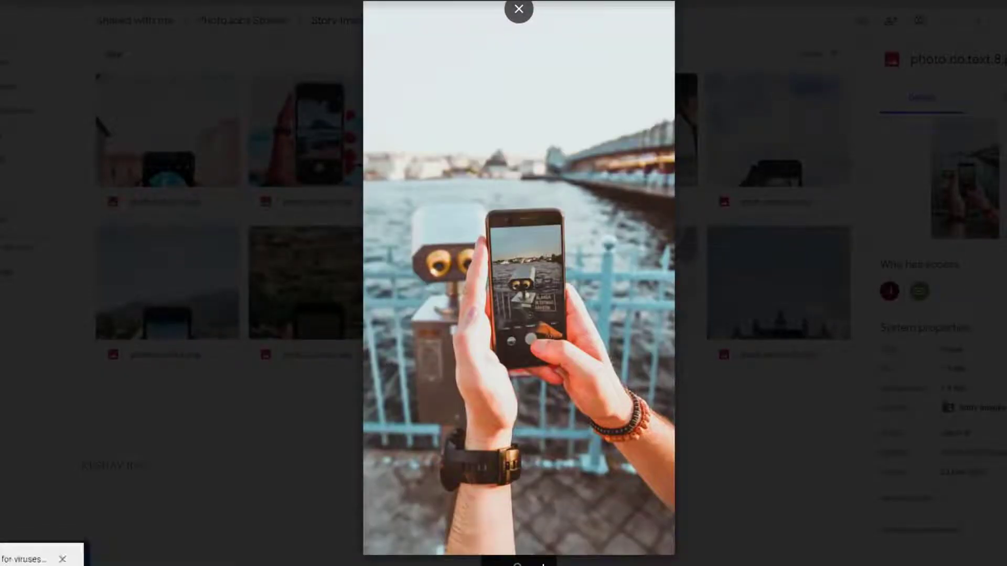
key("Escape")
double_click(195, 254)
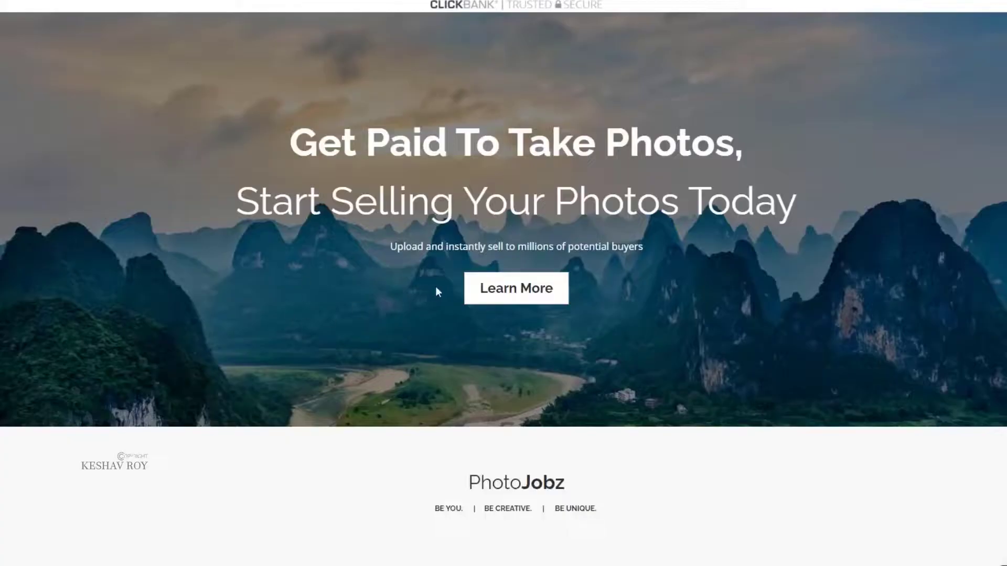
Look through the PhotoJobz landing page, from the headline and brand name to the network and how-it-works sections
scroll(433, 288, "down", 10)
scroll(369, 411, "down", 8)
scroll(370, 417, "up", 20)
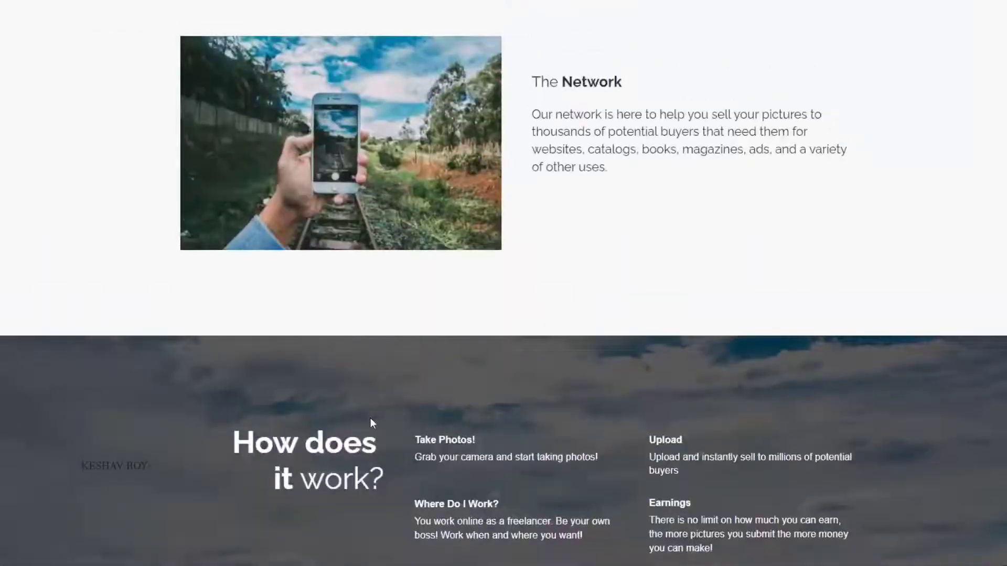
left_click_drag(288, 122, 801, 149)
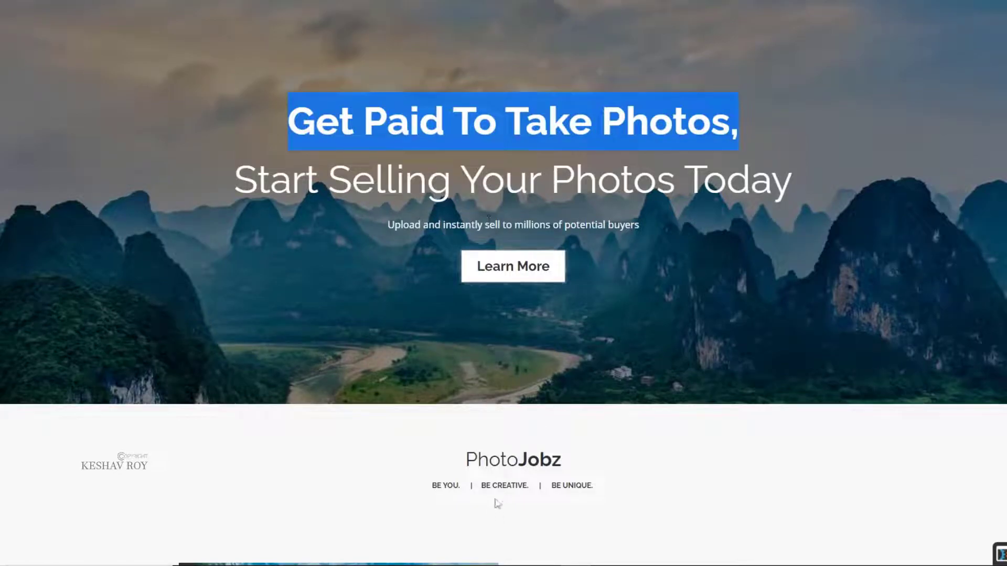
left_click_drag(467, 460, 550, 460)
scroll(596, 457, "down", 10)
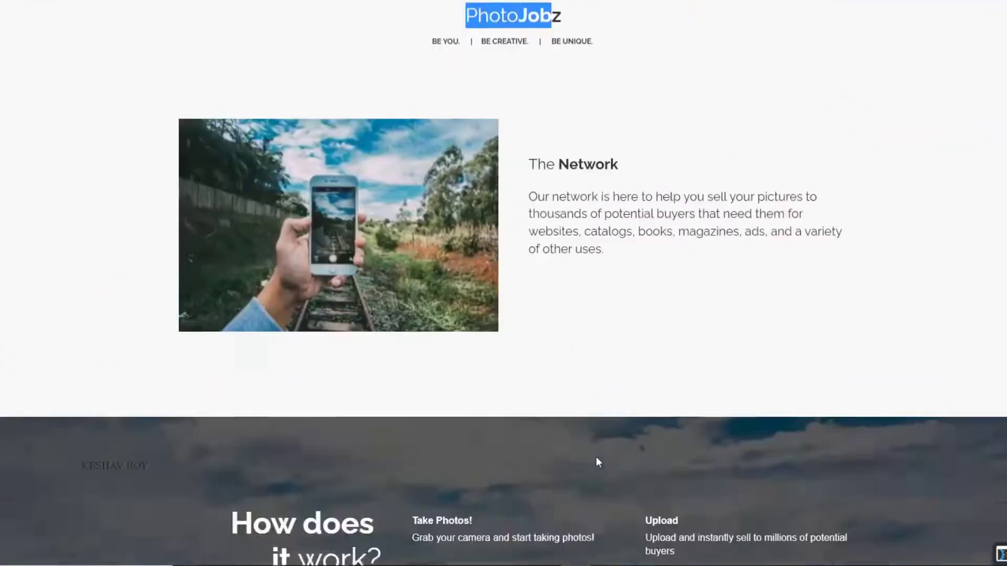
scroll(632, 398, "down", 15)
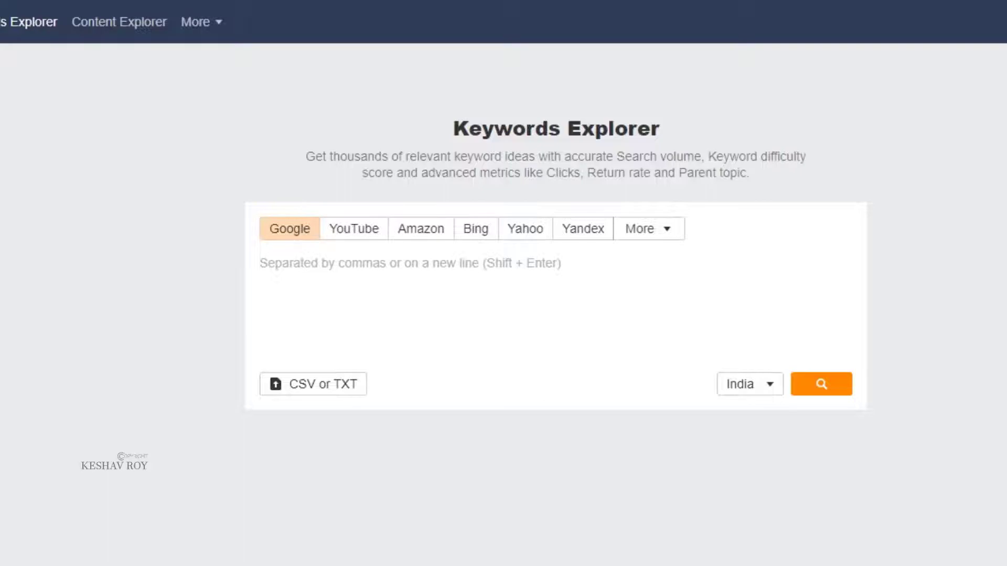
In Ahrefs Keywords Explorer, set the country to United States and search Google keywords for "photo jobs"
left_click(749, 387)
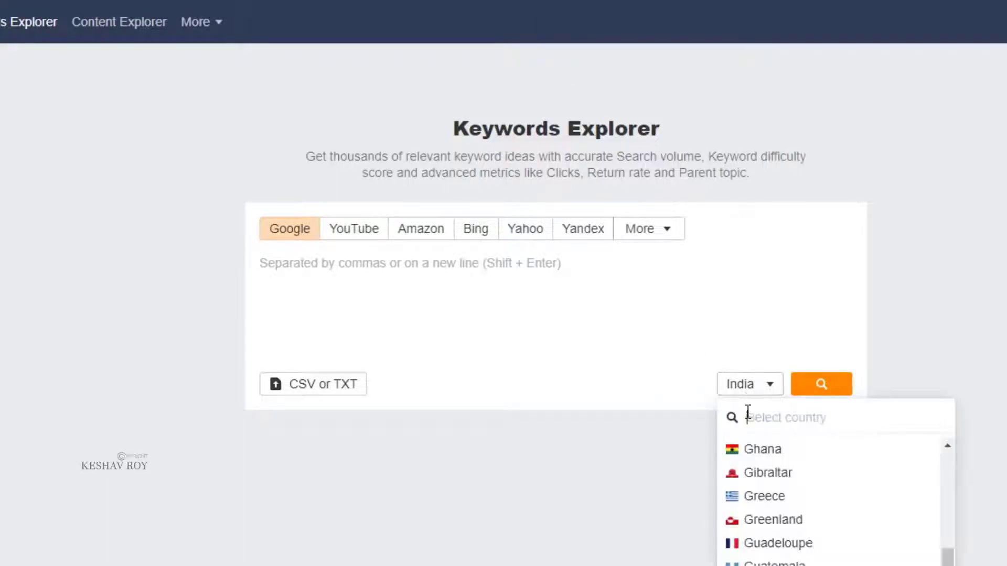
type("united")
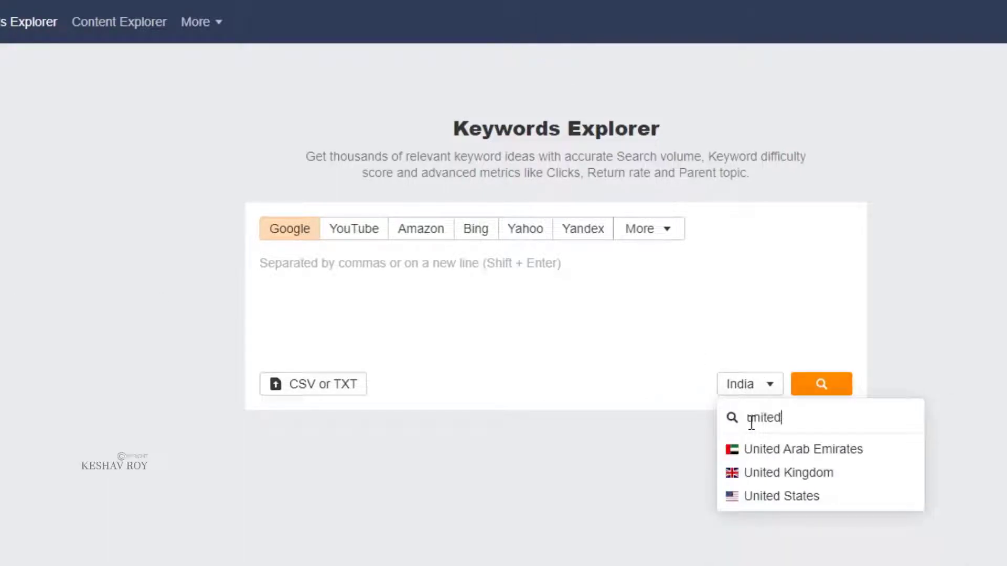
left_click(779, 498)
left_click(383, 307)
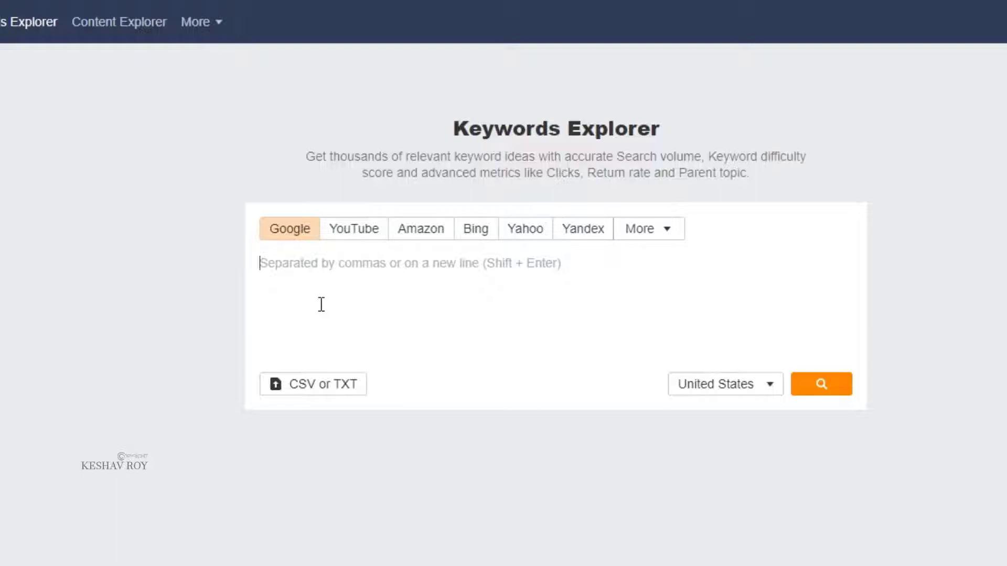
type("photo j")
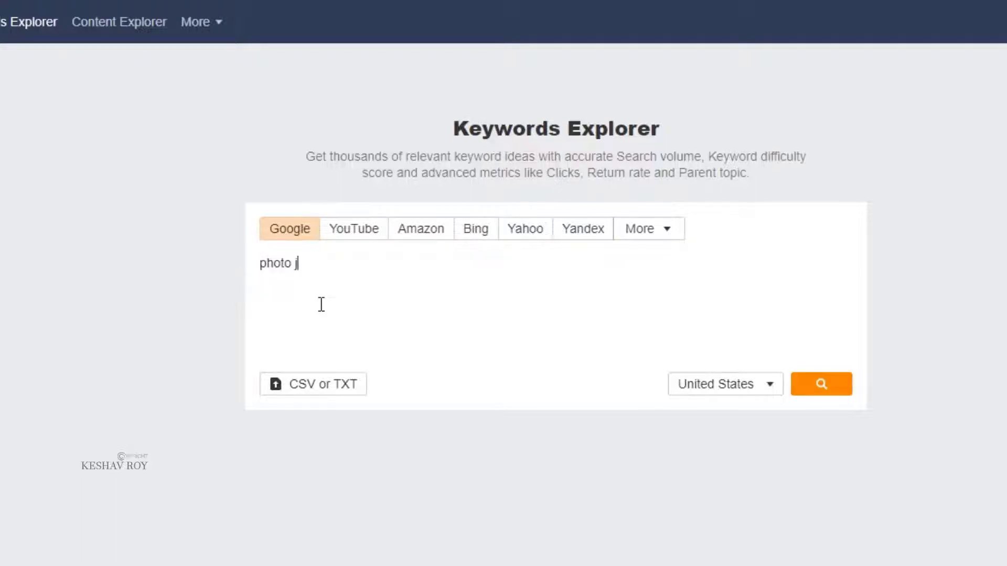
type("obs")
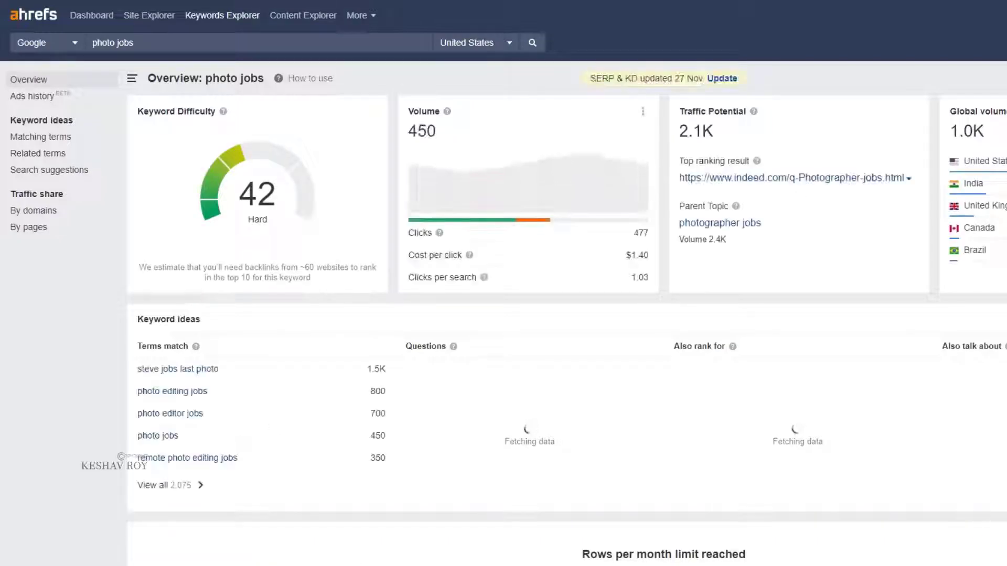
Review the difficulty, volume and keyword ideas in the "photo jobs" overview
scroll(834, 472, "down", 3)
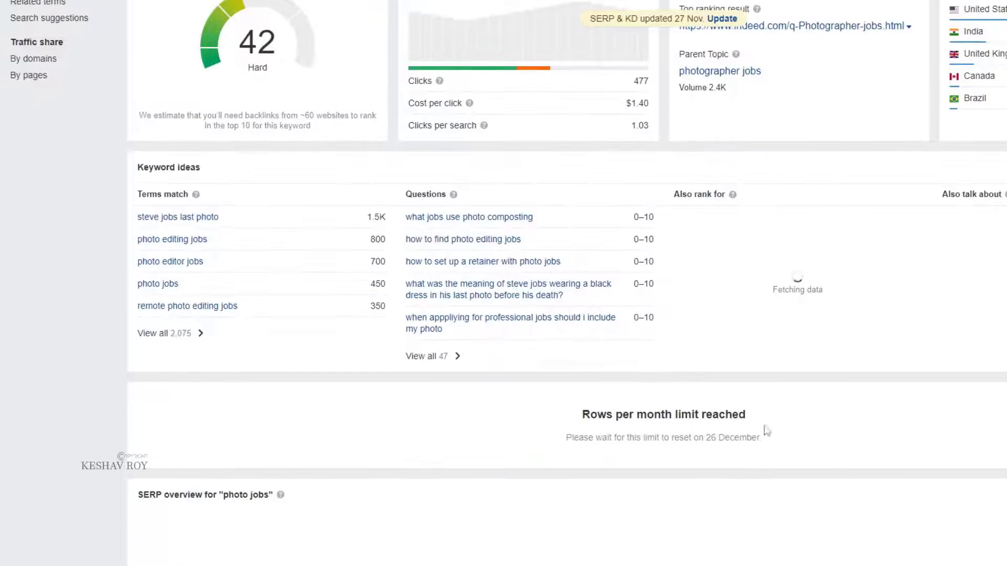
scroll(472, 325, "up", 3)
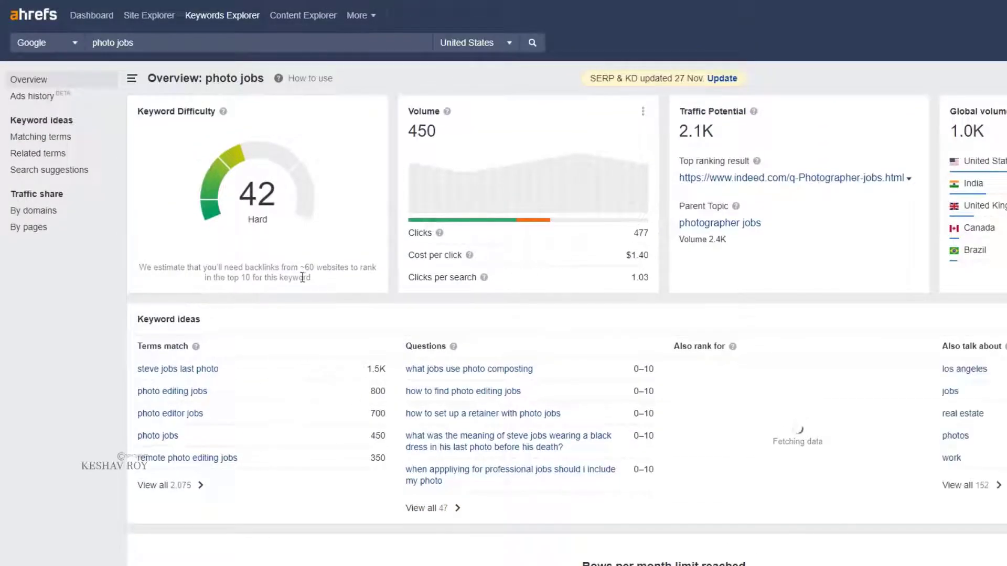
scroll(776, 325, "down", 3)
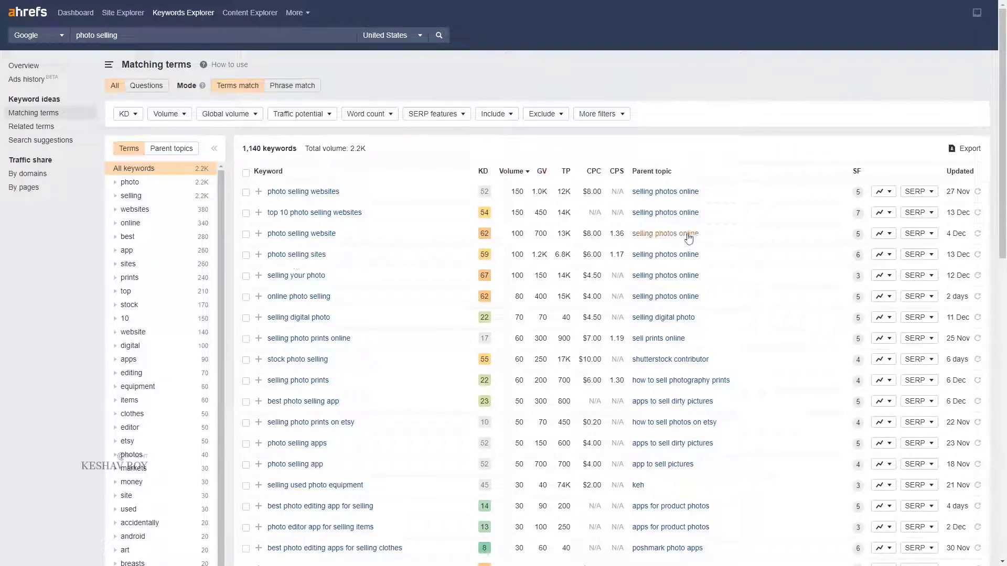
From the "photo selling" matching terms, open the keyword "photo selling sites" and look through its matching terms
left_click_drag(368, 258, 274, 256)
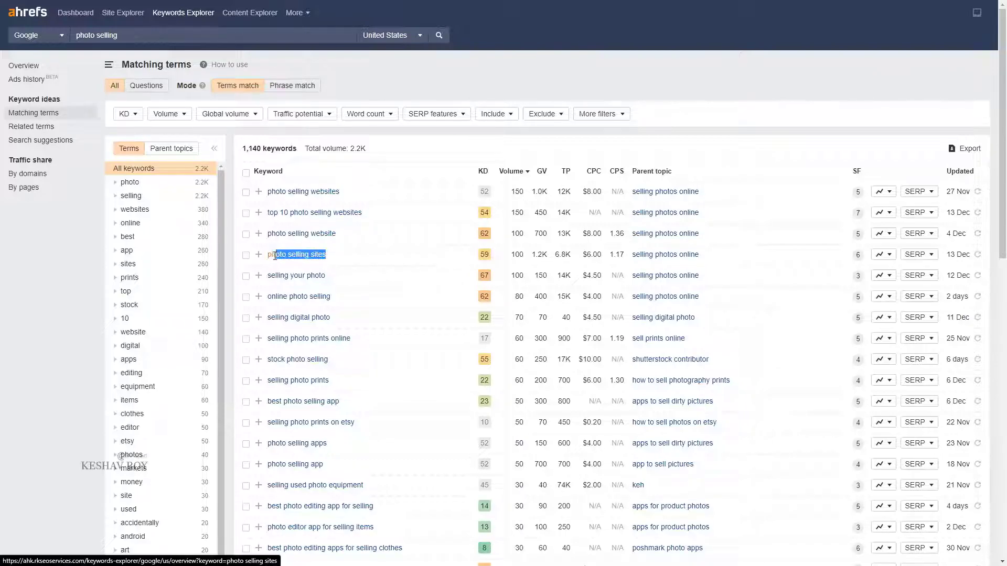
left_click(320, 254)
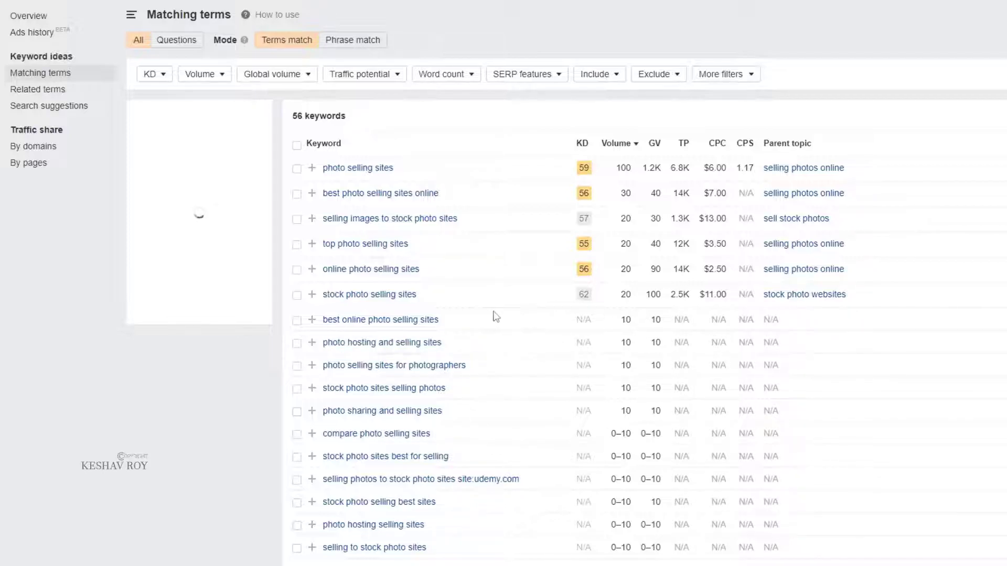
scroll(579, 454, "down", 5)
scroll(539, 549, "up", 6)
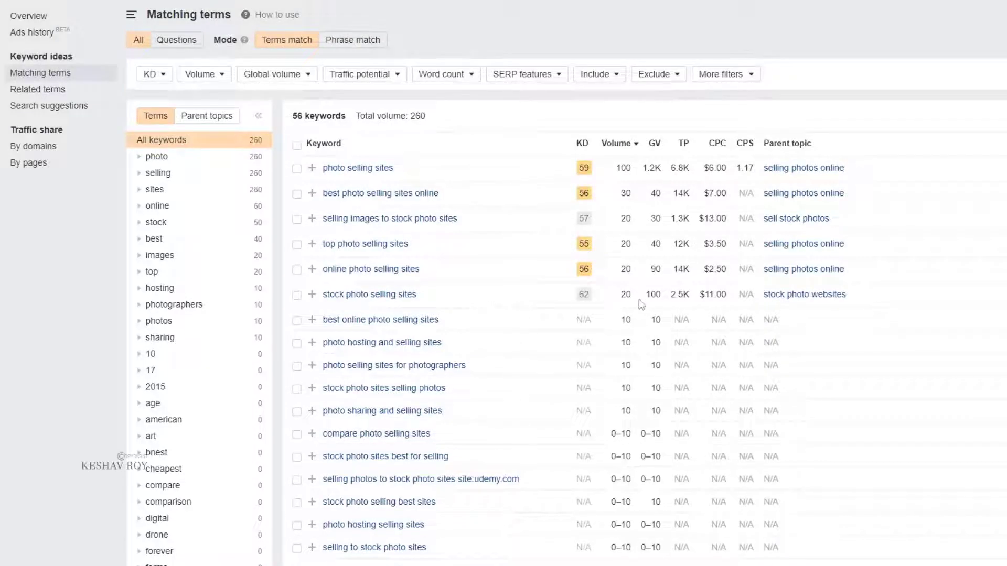
Examine the metrics of the keyword "stock photo selling sites" and the related long-tail terms around it
left_click_drag(650, 294, 693, 296)
mouse_move(681, 149)
left_click_drag(610, 76, 736, 76)
left_click(890, 325)
left_click_drag(426, 295, 325, 292)
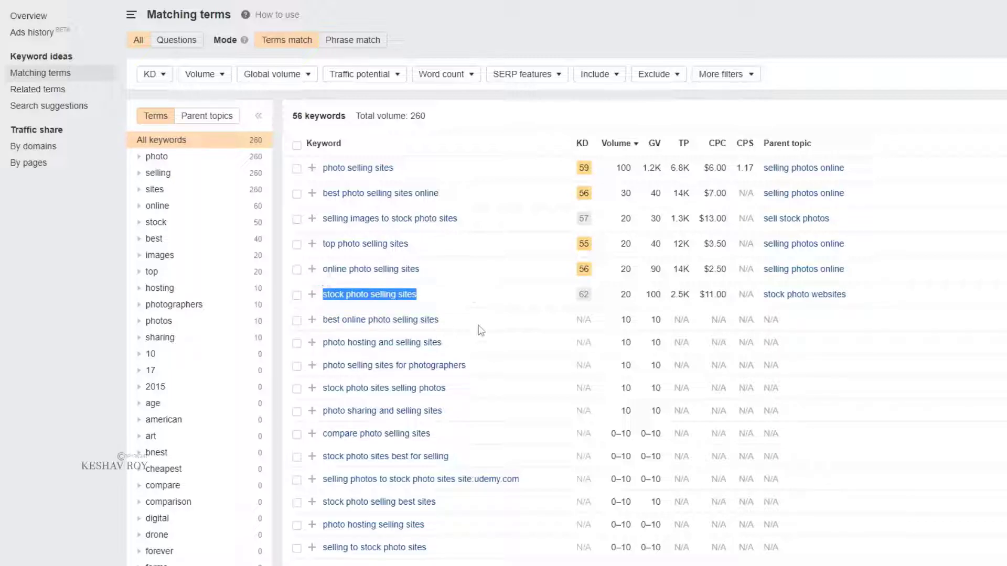
left_click(433, 320)
scroll(166, 117, "up", 2)
left_click_drag(198, 77, 218, 113)
left_click(358, 79)
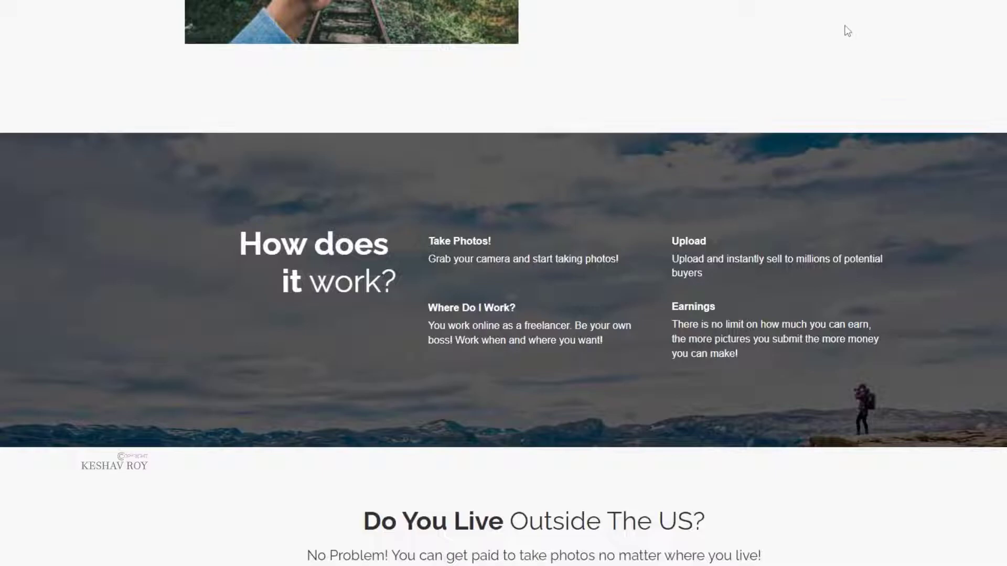
Open the Pinterest business hub in a new tab, look over the account, and bring up the Pin creation options
key("ctrl+t")
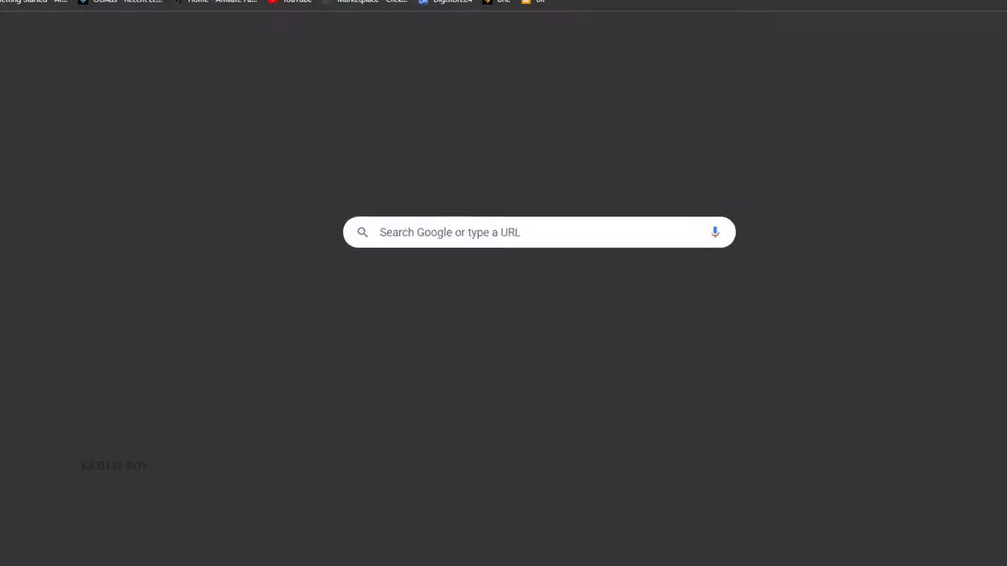
type("pint")
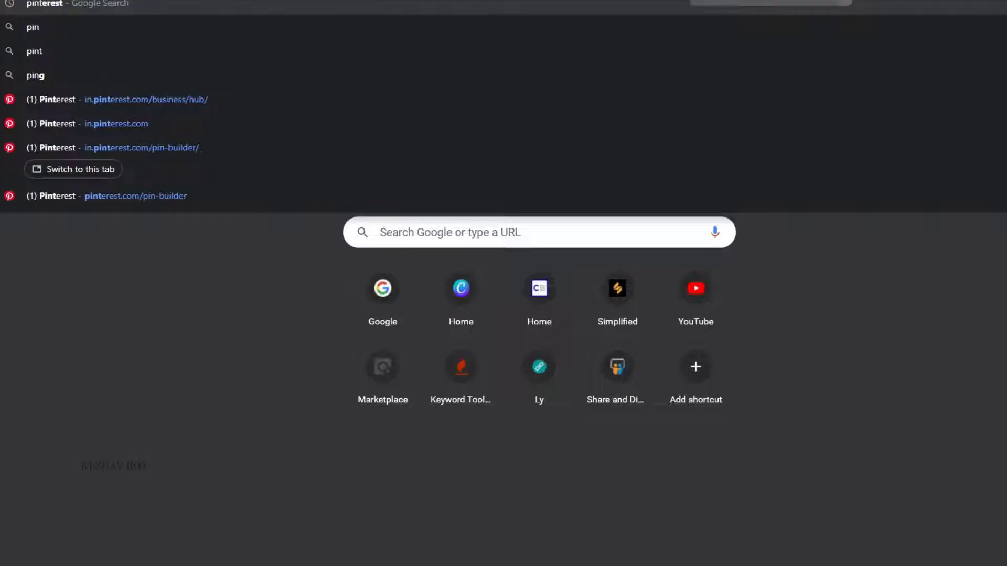
left_click(384, 141)
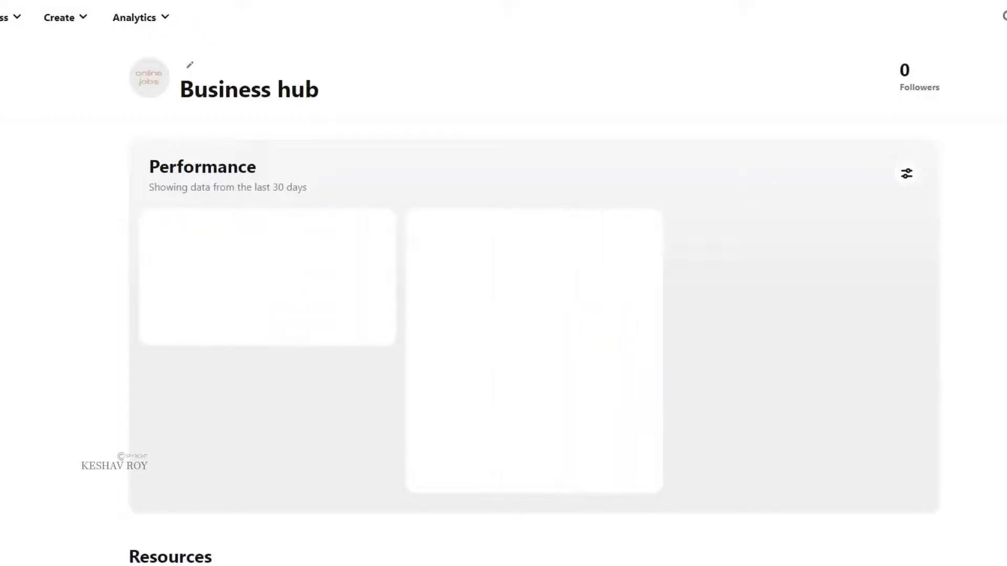
scroll(758, 178, "down", 6)
scroll(750, 548, "up", 12)
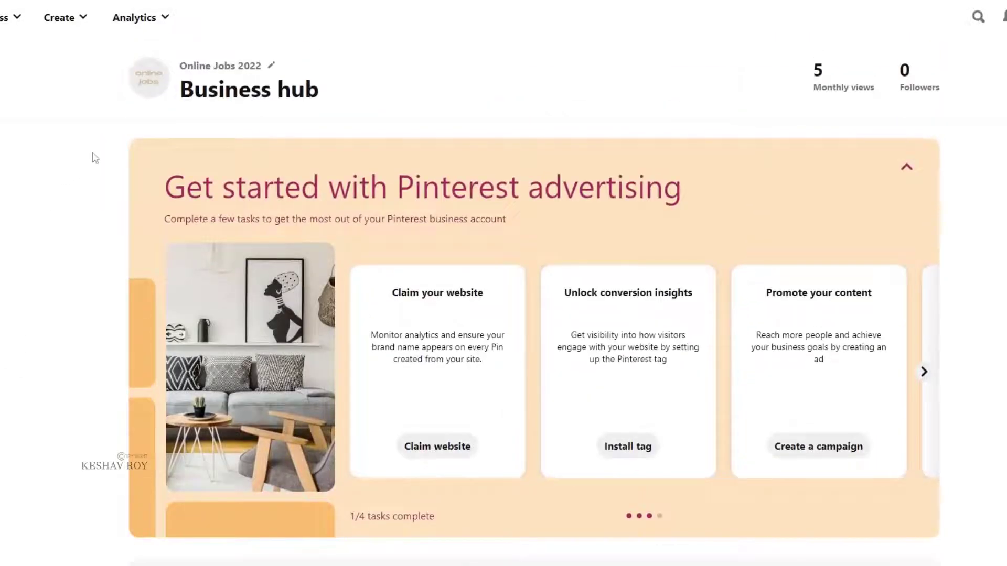
left_click_drag(179, 73, 213, 67)
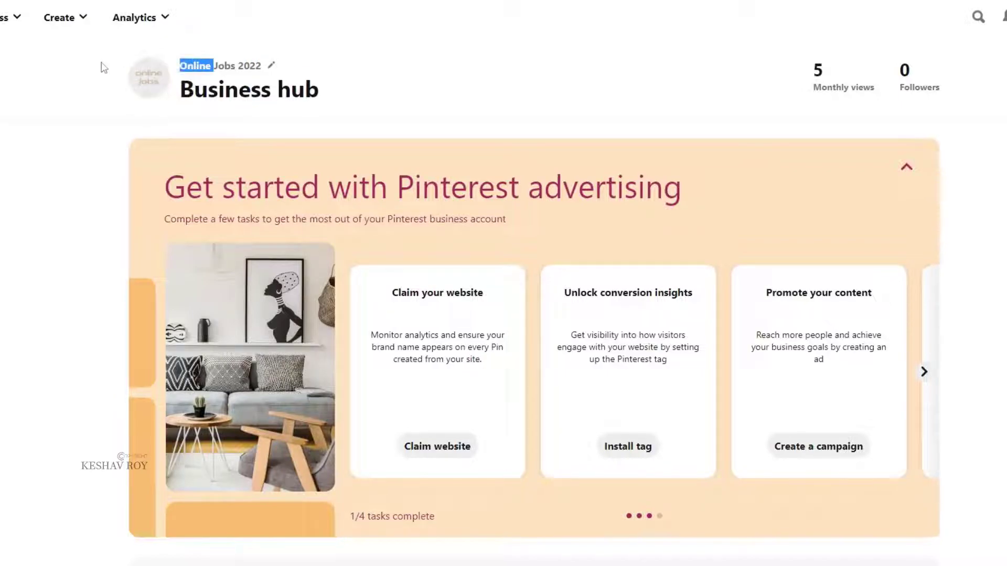
left_click(60, 17)
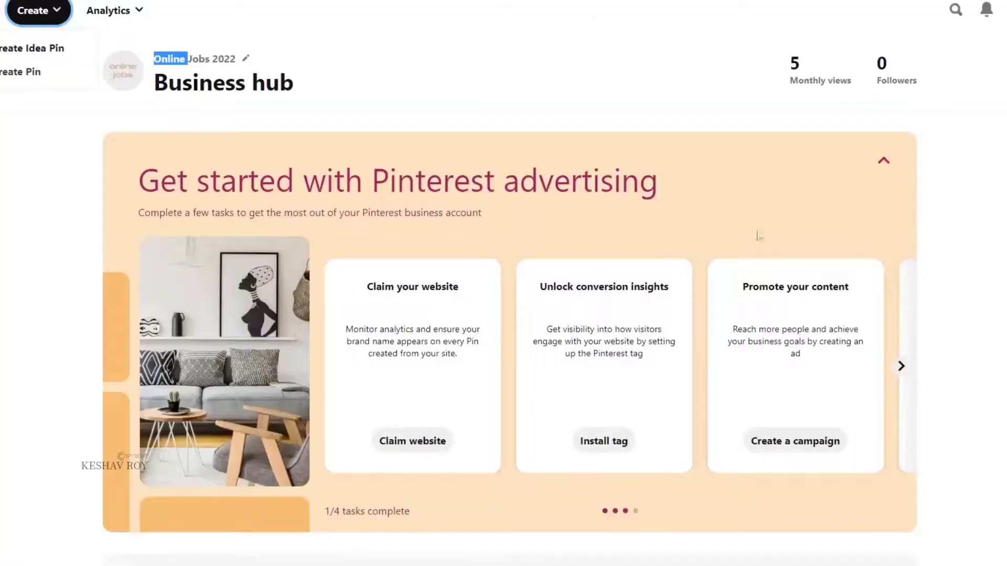
Check Pinterest's monthly visits and top visitor countries in the Similarweb traffic data
scroll(647, 404, "down", 10)
scroll(450, 444, "up", 7)
scroll(858, 273, "up", 2)
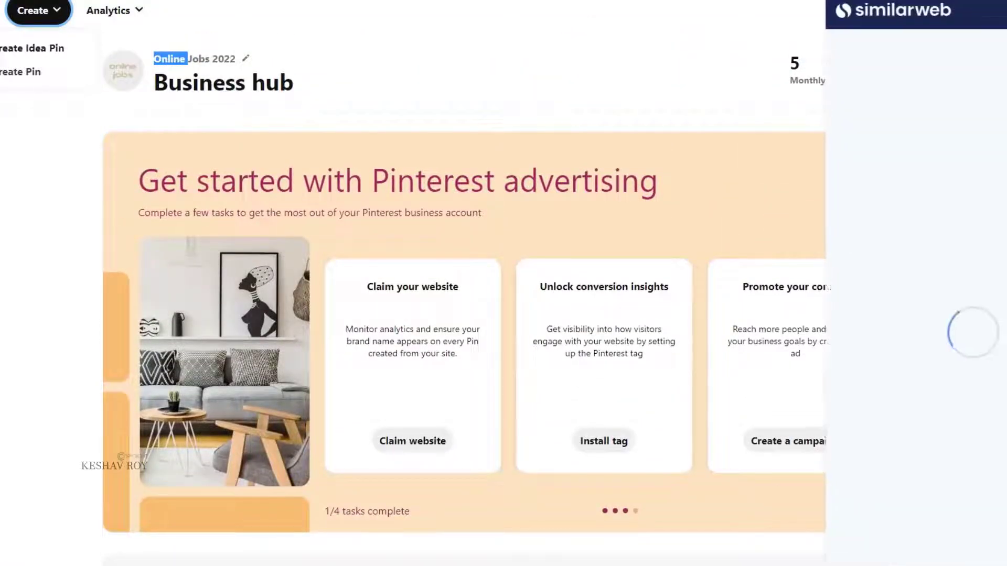
scroll(953, 479, "down", 3)
scroll(953, 480, "down", 7)
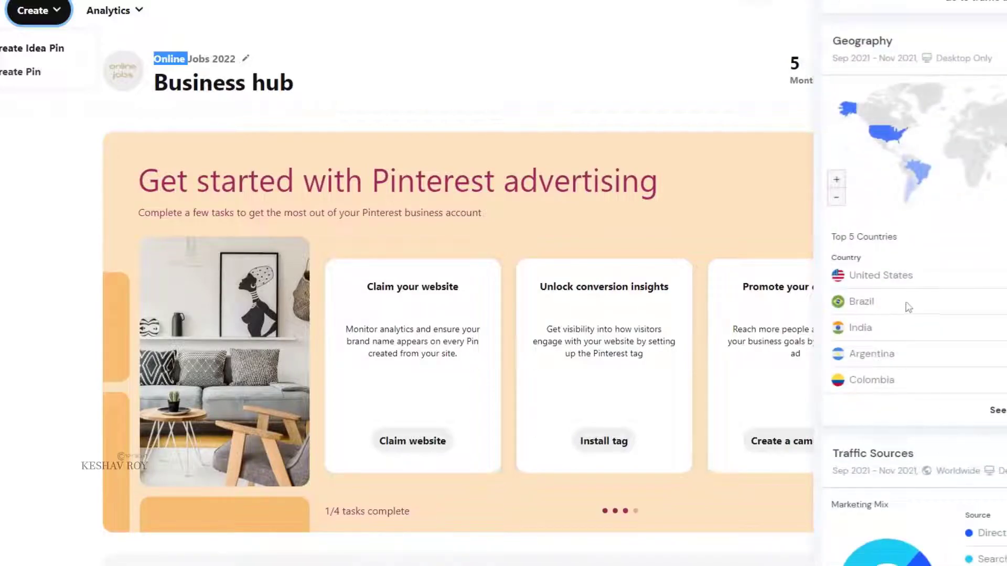
left_click_drag(913, 278, 822, 284)
scroll(929, 335, "up", 7)
left_click_drag(912, 348, 964, 349)
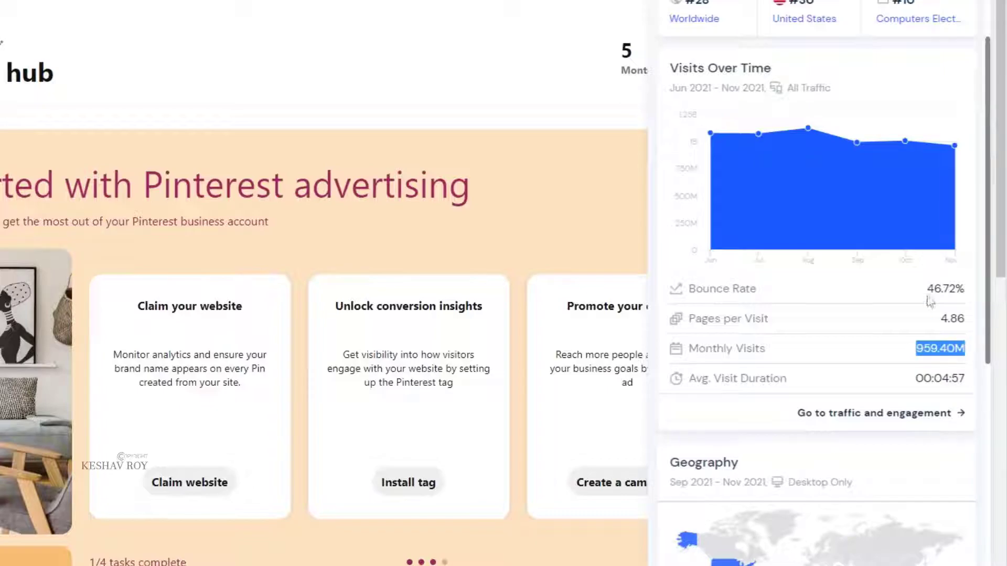
scroll(937, 313, "down", 8)
left_click_drag(799, 296, 691, 294)
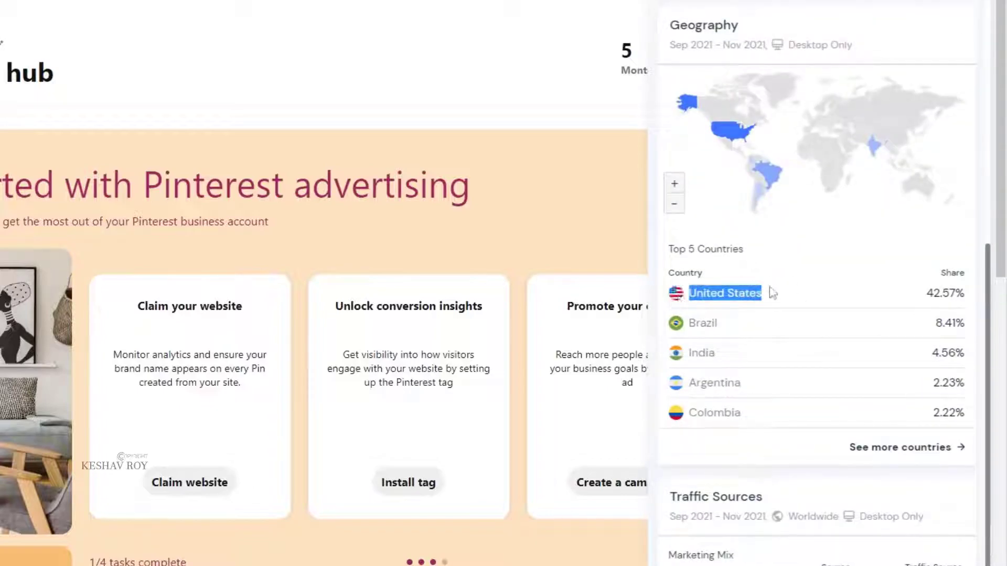
left_click(771, 286)
key("Escape")
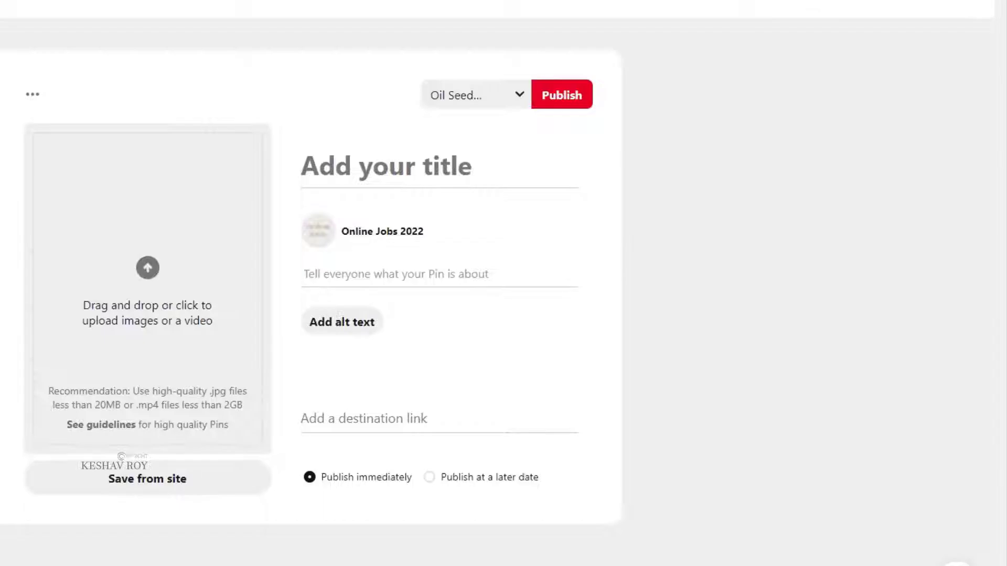
Switch to Canva in a new tab and create a blank Pinterest Pin (1080 x 1920) design
key("ctrl+t")
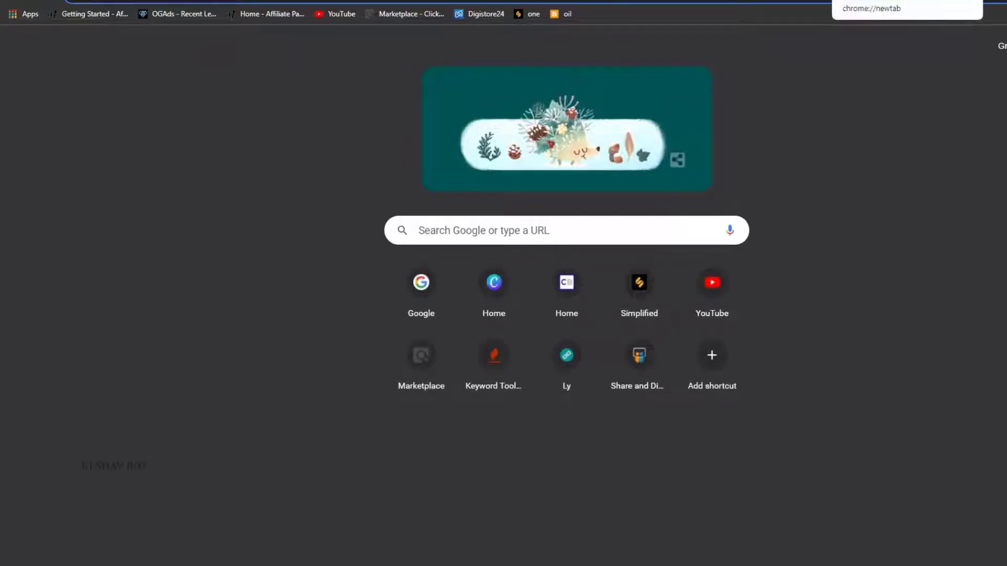
type("can")
key("Return")
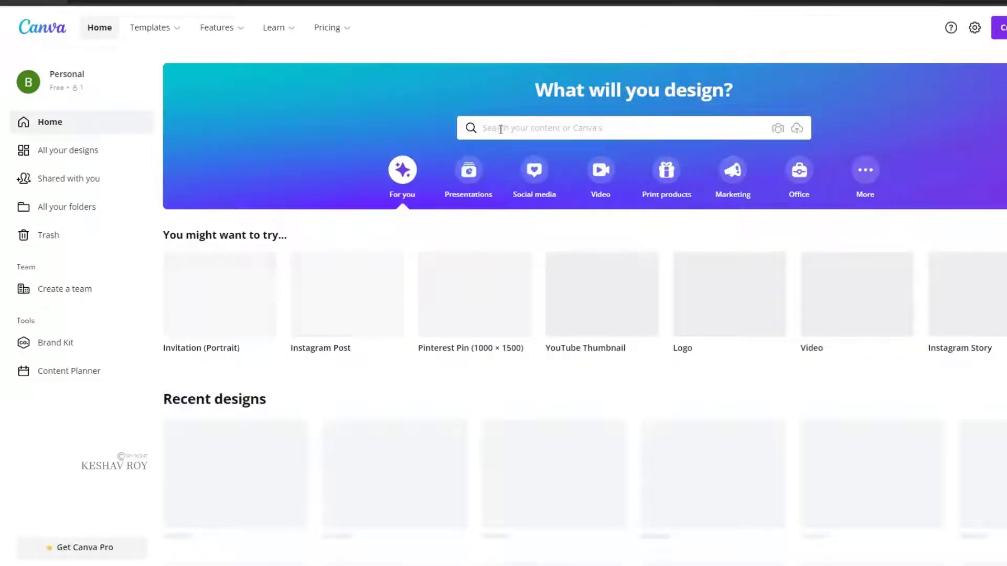
left_click(499, 131)
type("pin")
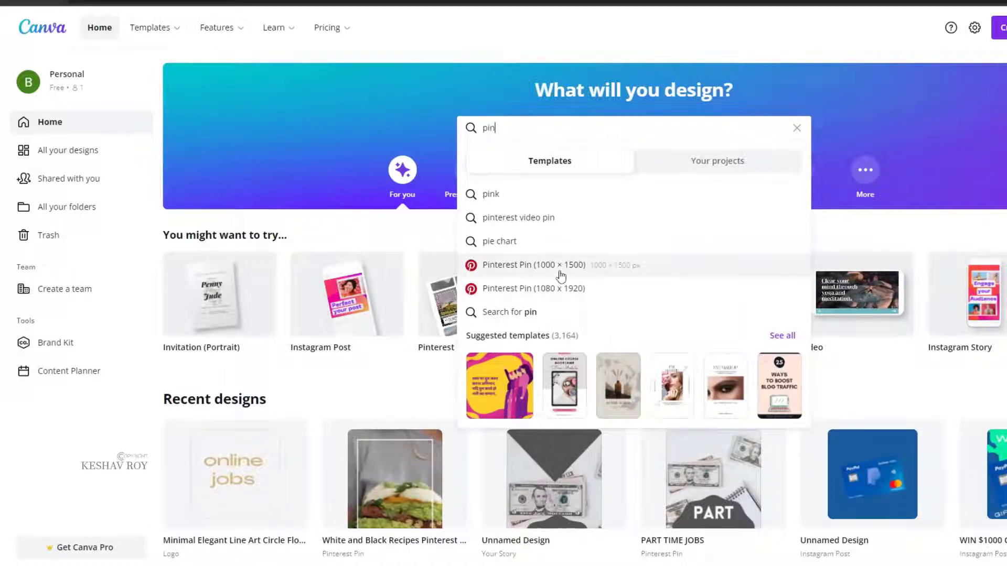
left_click(553, 294)
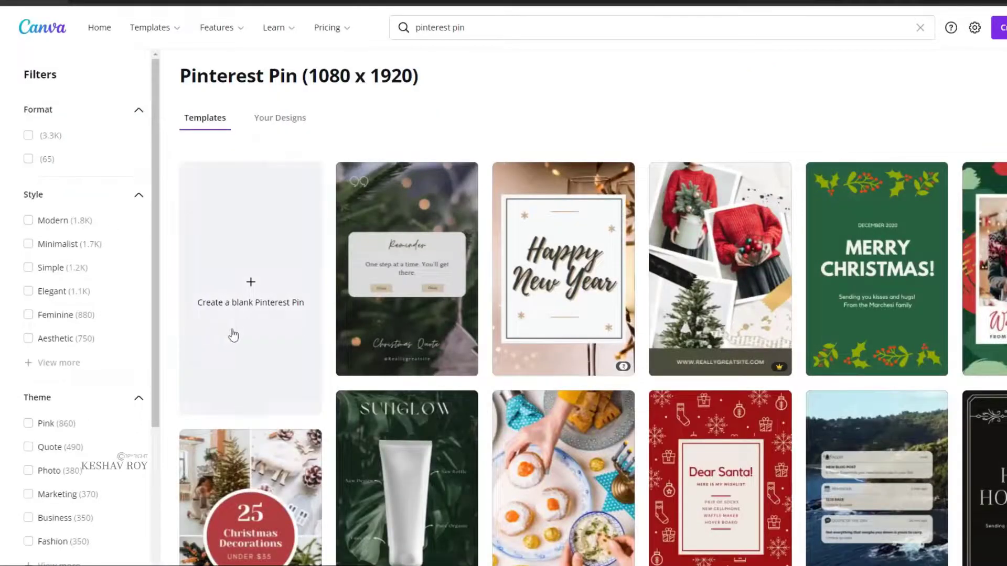
left_click(236, 335)
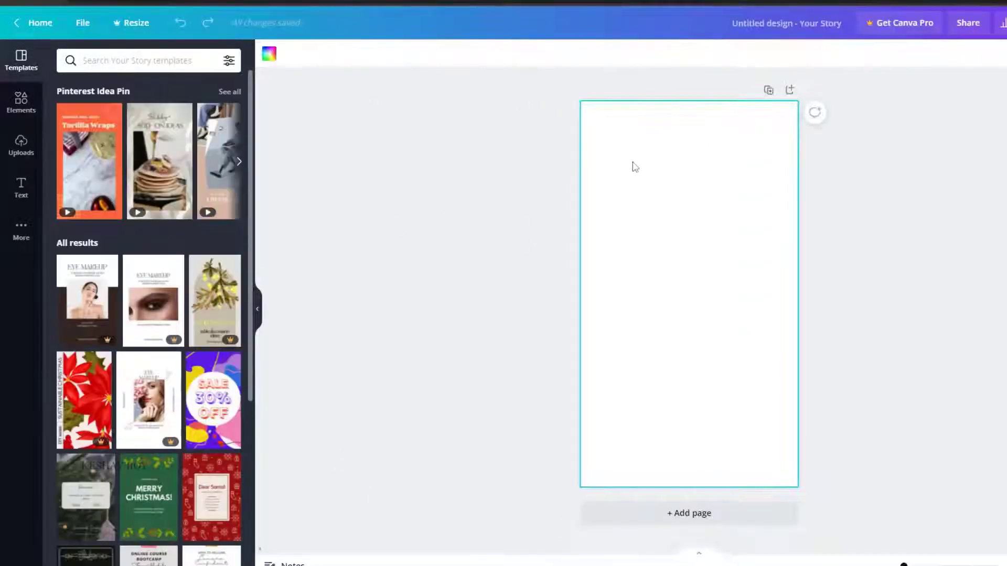
Upload photo.no.text.6.png from the browser's downloads and place it so it fills the entire Pin page
left_click(19, 111)
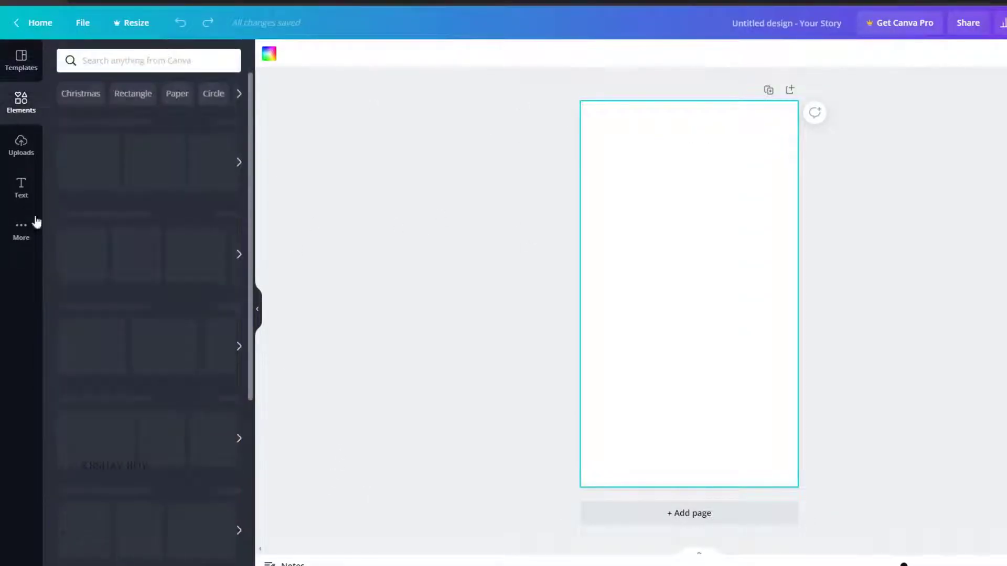
left_click(21, 143)
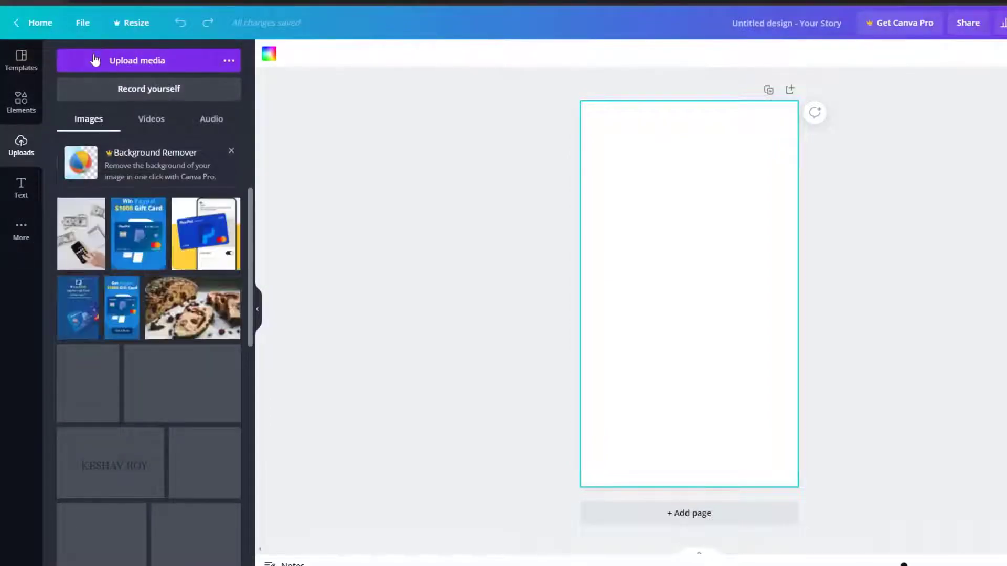
key("ctrl+t")
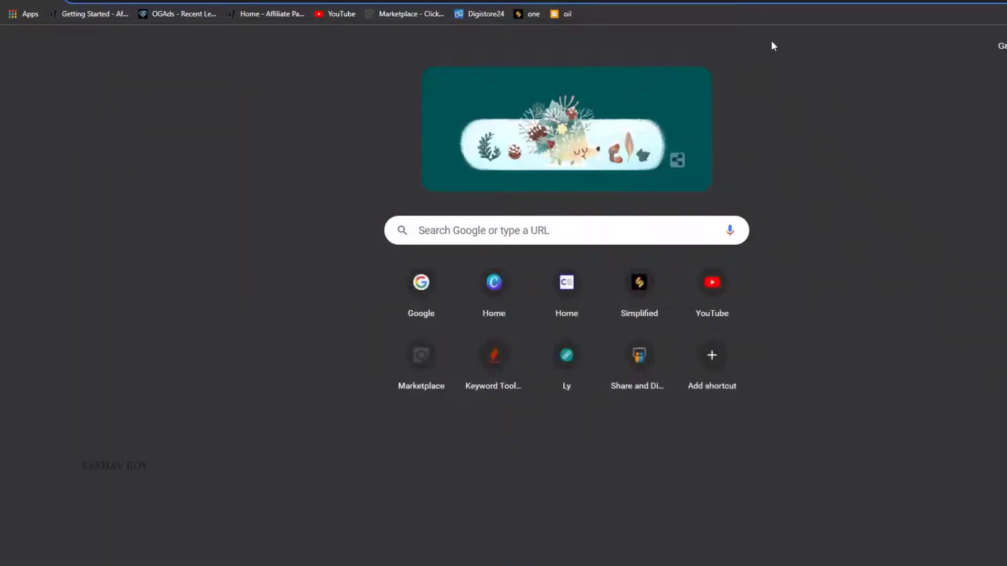
key("ctrl+j")
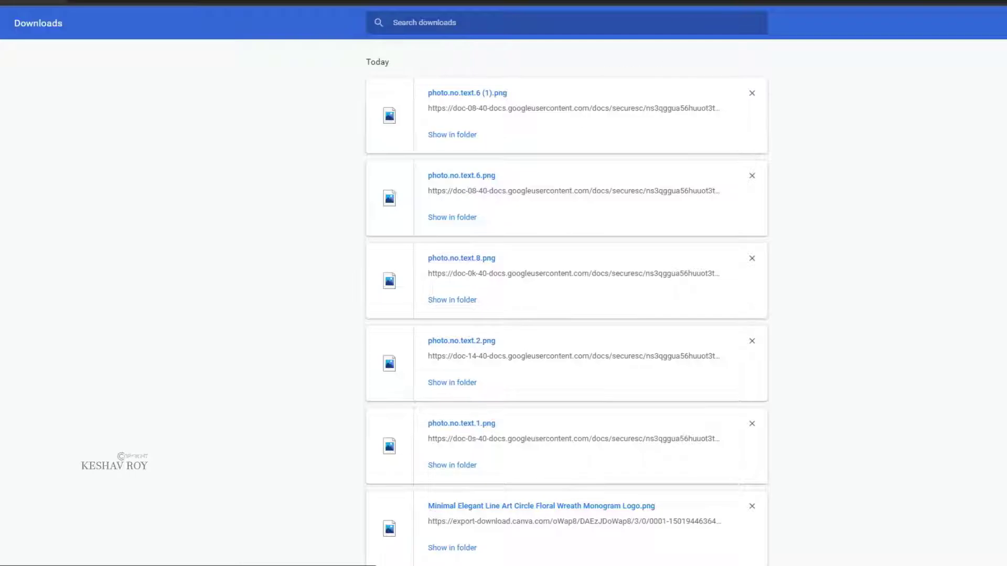
left_click_drag(462, 175, 102, 139)
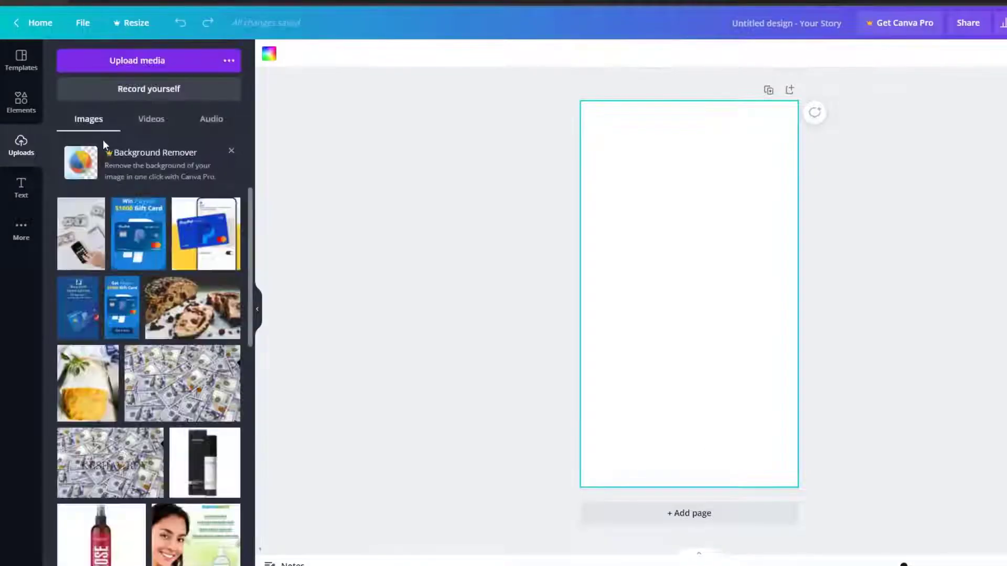
left_click(92, 257)
left_click_drag(667, 290, 632, 226)
left_click_drag(720, 357, 818, 476)
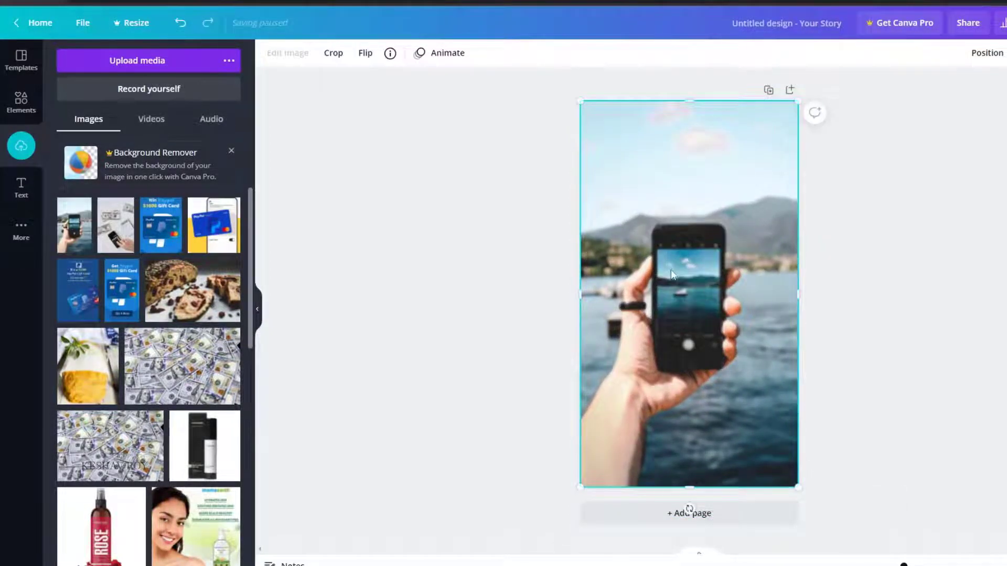
Adjust the phone photo's brightness to -7, contrast to 29 and saturation to about 22
left_click(901, 219)
left_click(622, 186)
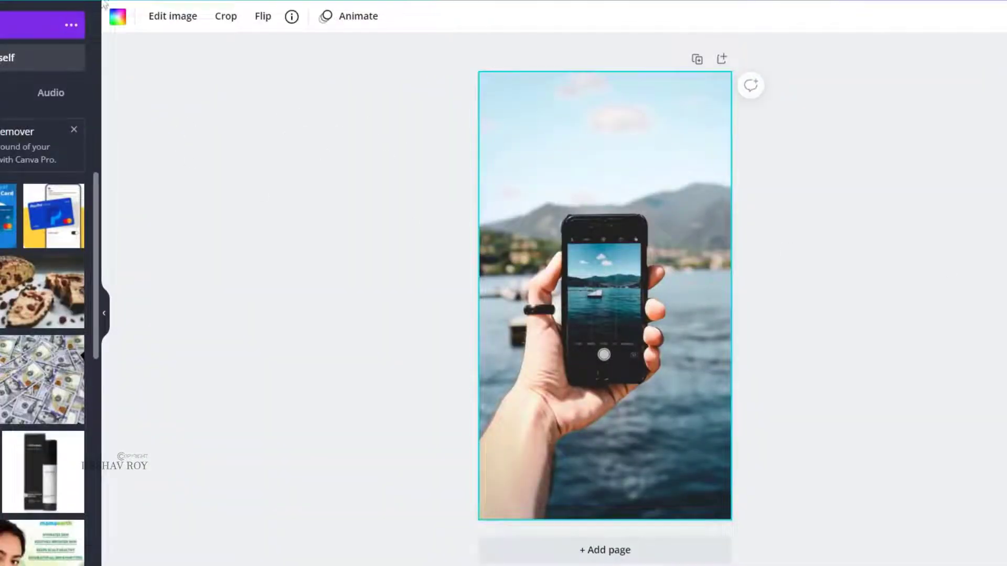
left_click(169, 16)
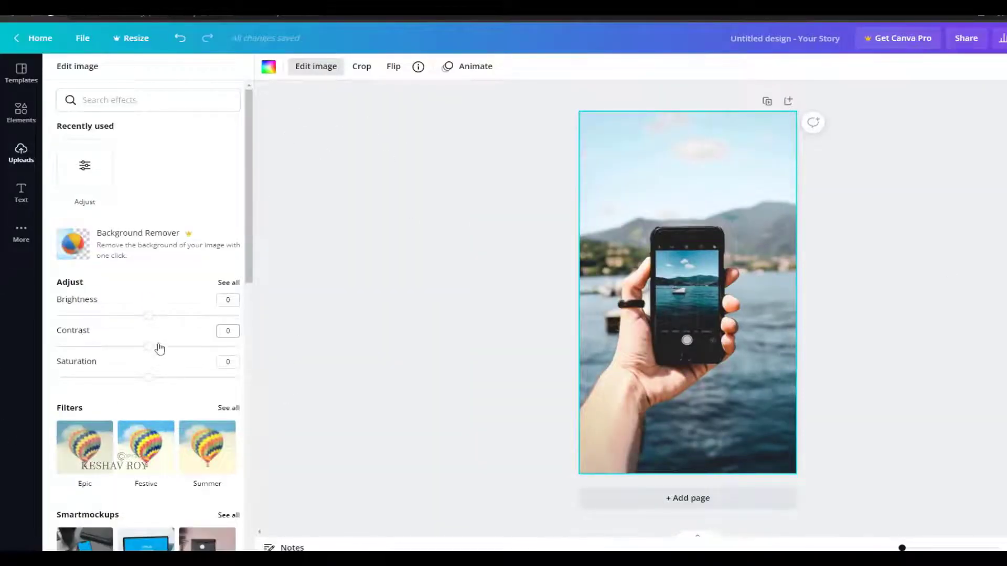
left_click_drag(160, 349, 175, 347)
left_click_drag(147, 313, 146, 325)
left_click_drag(149, 378, 169, 398)
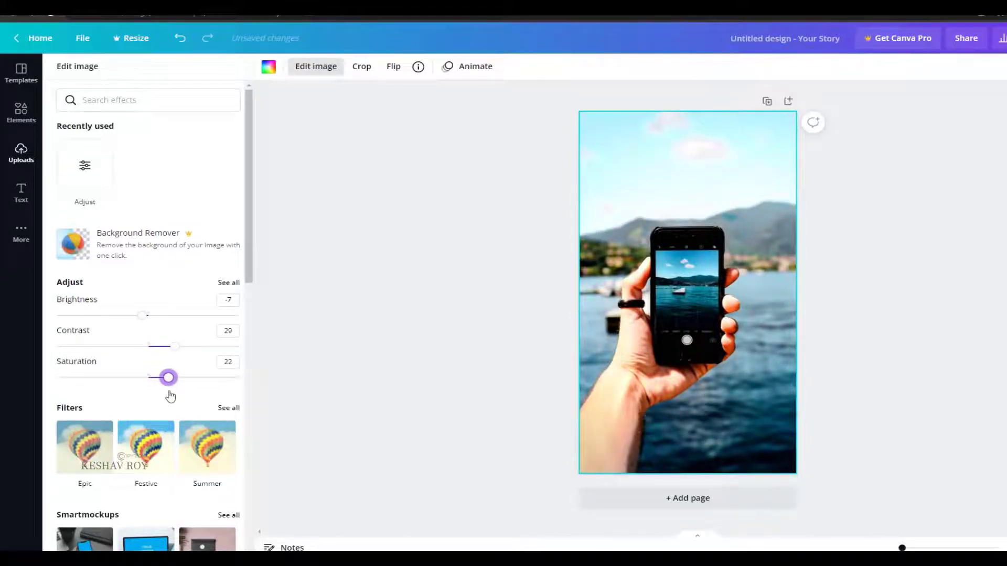
Add slight clarity and vibrance to the phone photo with the detailed image adjustments
left_click(81, 176)
left_click(105, 395)
left_click(99, 364)
left_click(82, 394)
left_click(68, 363)
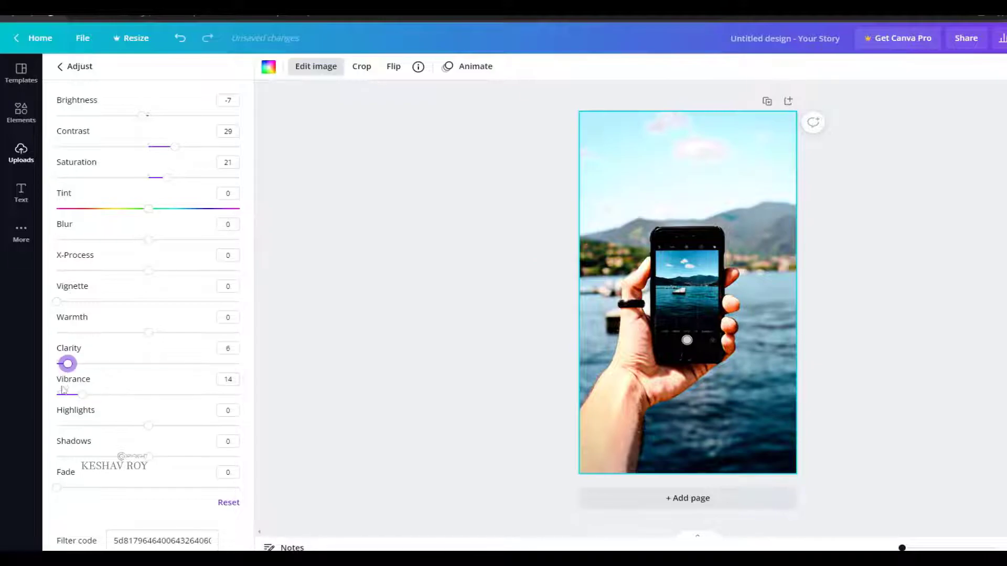
left_click(66, 394)
left_click(60, 364)
left_click(309, 297)
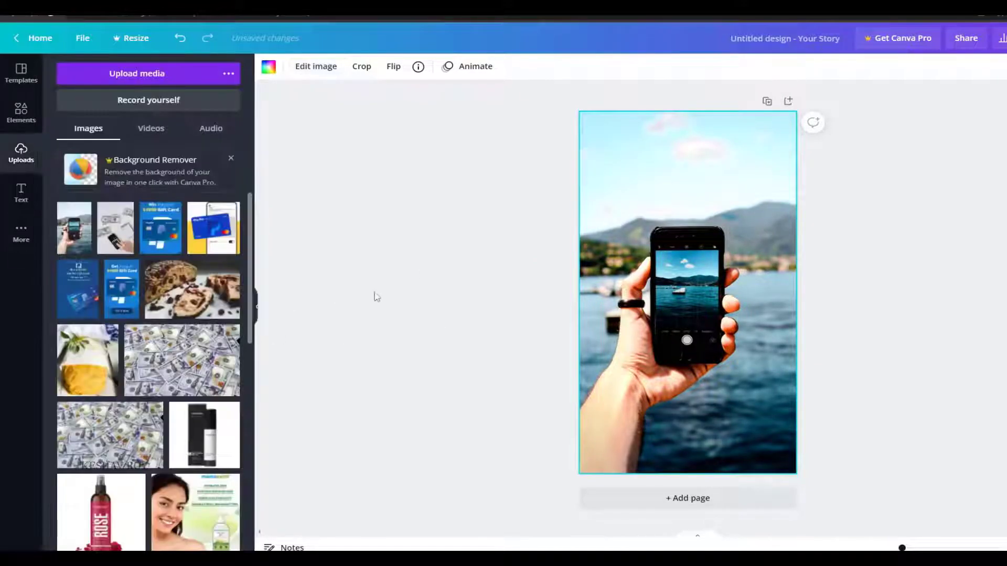
Add a square shape and reshape it into a wide horizontal banner across the sky above the phone
left_click(22, 121)
left_click(195, 164)
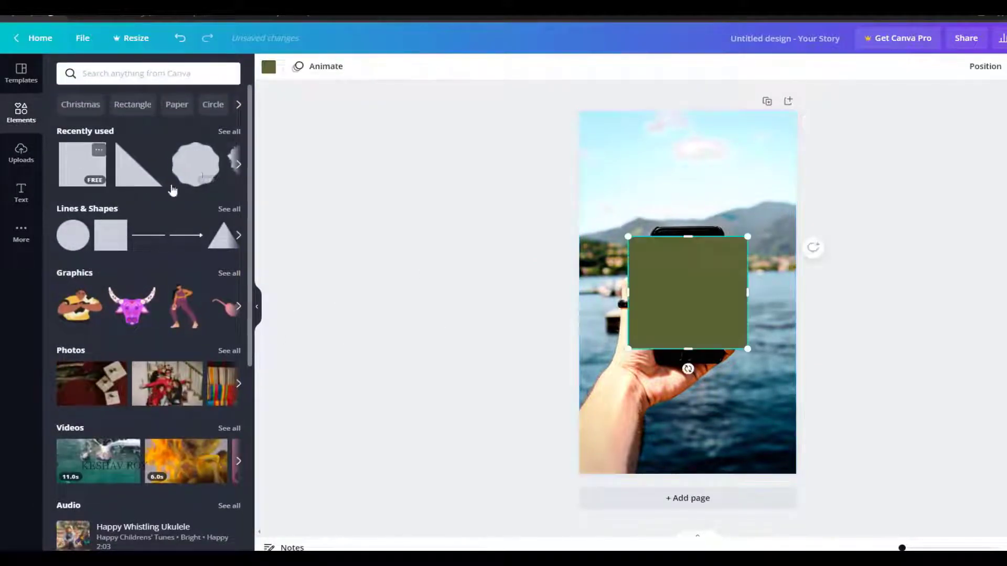
left_click_drag(677, 287, 660, 248)
left_click_drag(671, 198, 650, 200)
left_click_drag(712, 216, 689, 192)
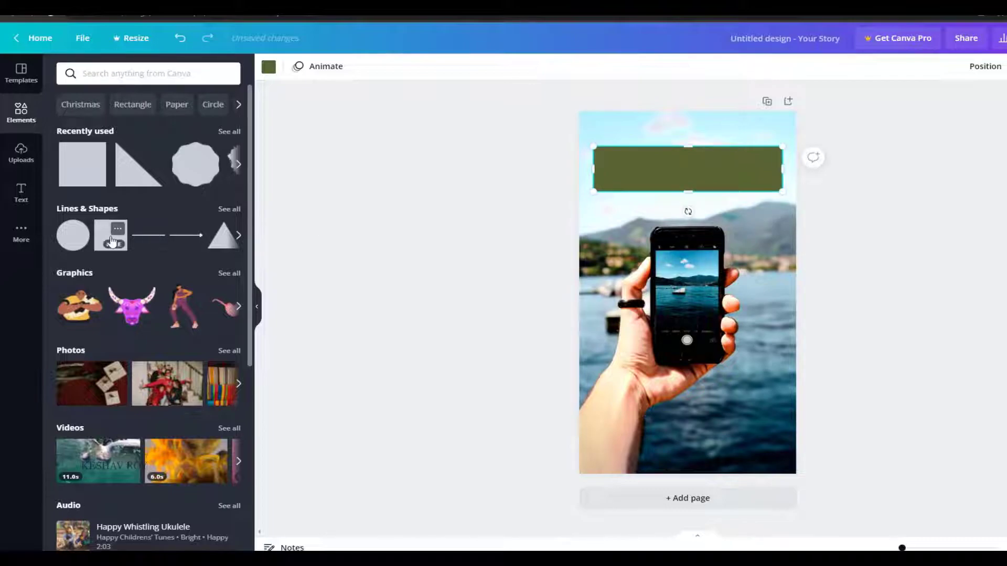
left_click_drag(701, 155, 701, 151)
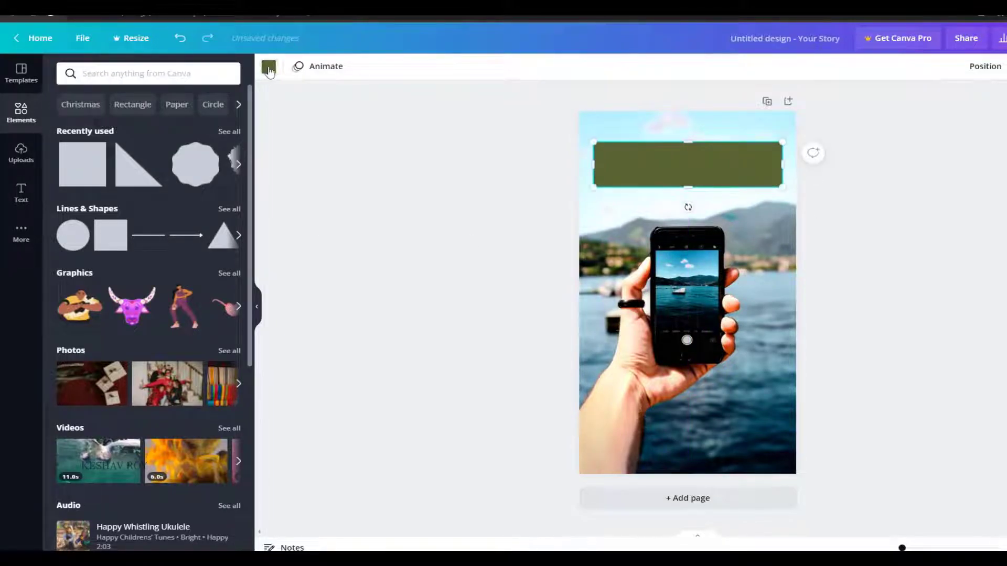
Color the banner above the phone bright red
left_click(269, 67)
left_click(101, 313)
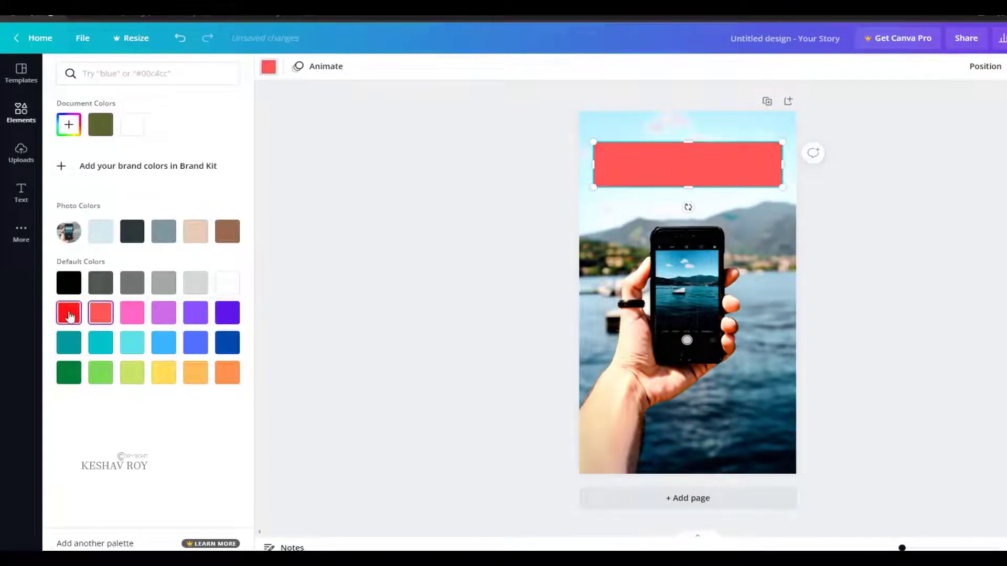
left_click(70, 315)
Duplicate the red banner below the phone and tilt both banners upward to the right
key("ctrl+d")
left_click_drag(661, 152, 674, 229)
left_click_drag(688, 271, 695, 271)
left_click_drag(688, 231, 691, 414)
left_click(688, 168)
mouse_move(688, 207)
left_mouse_down()
mouse_move(703, 210)
mouse_move(690, 206)
left_mouse_up()
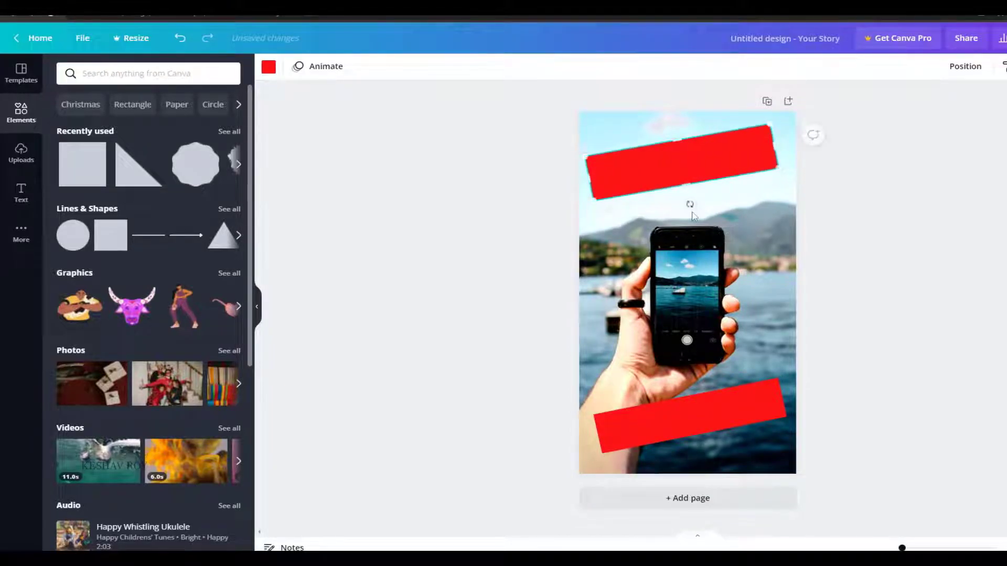
Consult the PhotoJobz landing page headline, and add the heading "TAKE PHOTOS" to the Pin
left_click(20, 203)
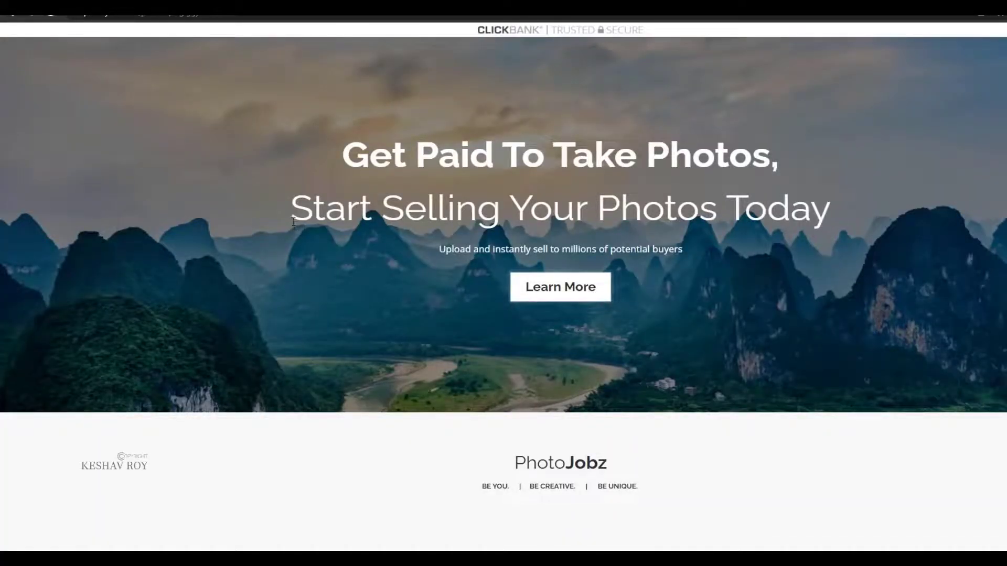
left_click_drag(291, 220, 493, 224)
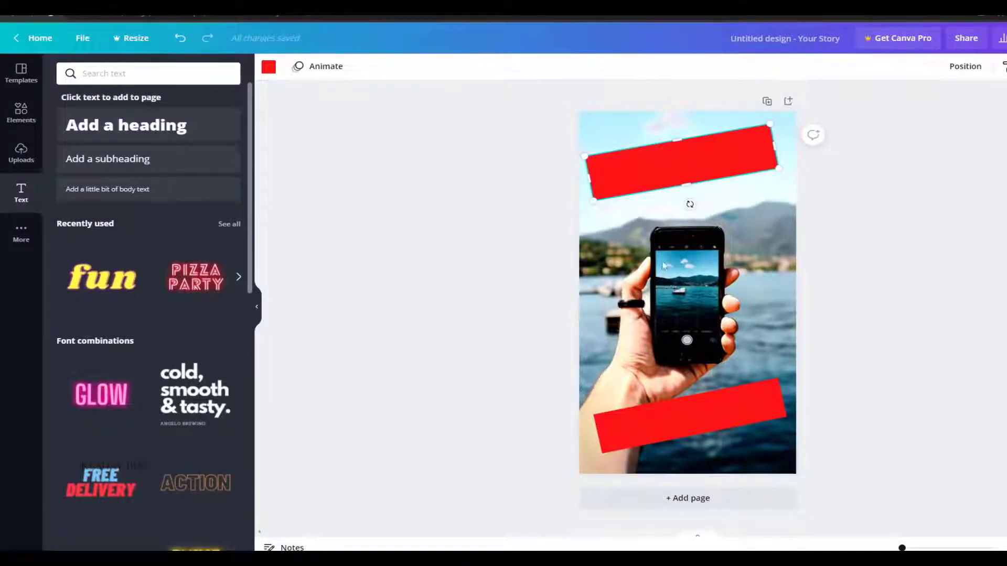
left_click(665, 425)
left_click(665, 183)
left_click(111, 134)
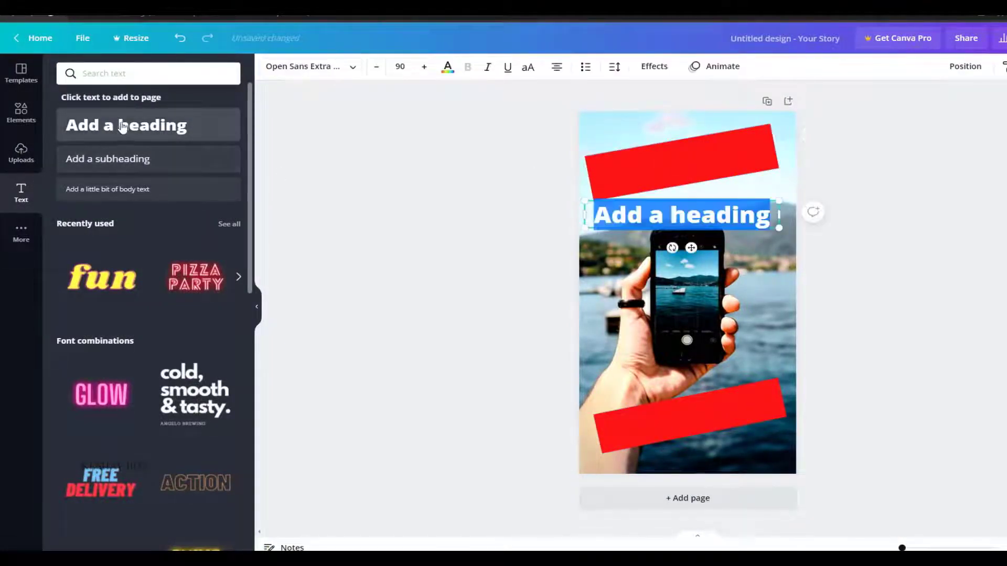
type("AKE C")
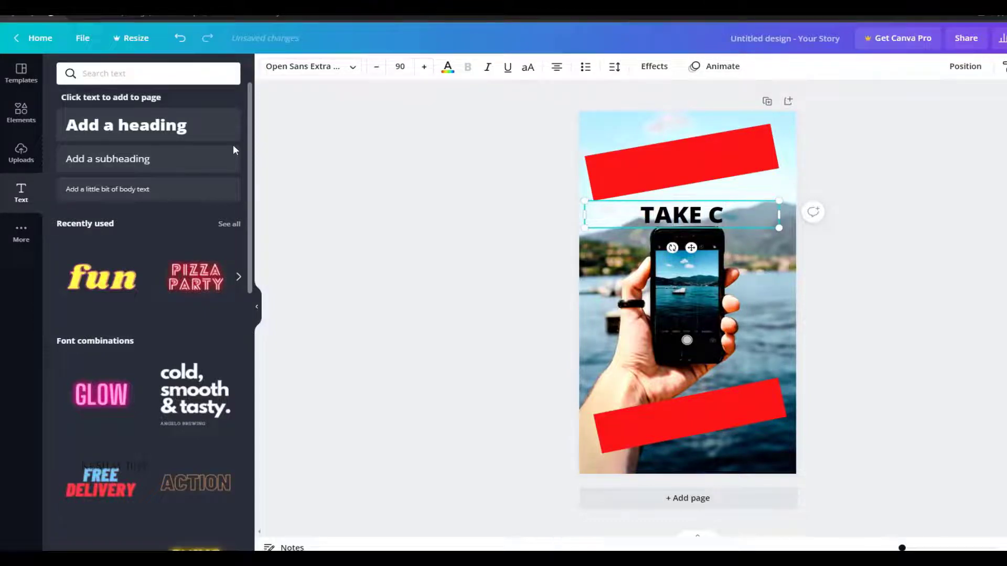
key("BackSpace")
type("PHOTOS")
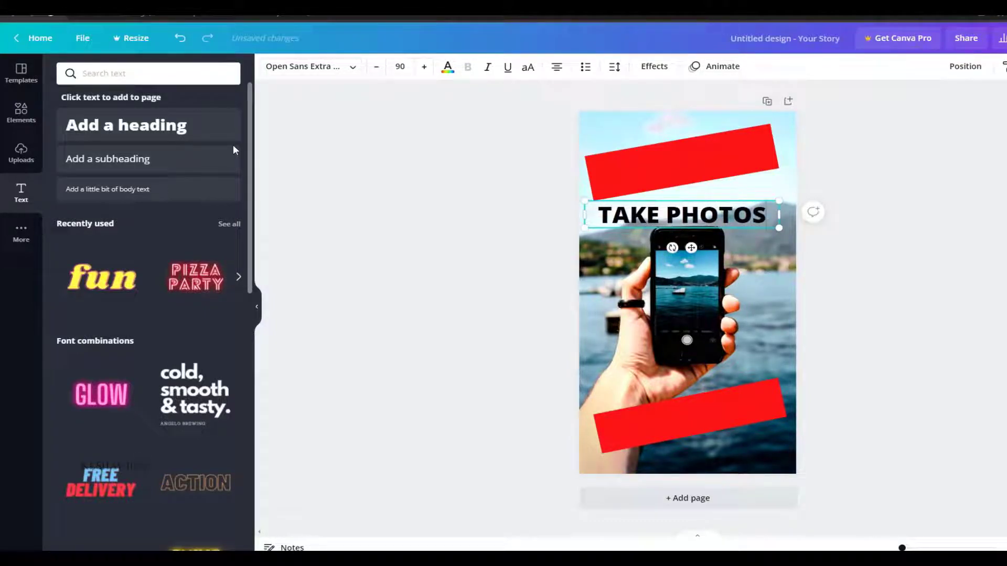
Tilt the TAKE PHOTOS heading to match the banner and style it in white Lovelo
left_click_drag(671, 247, 691, 254)
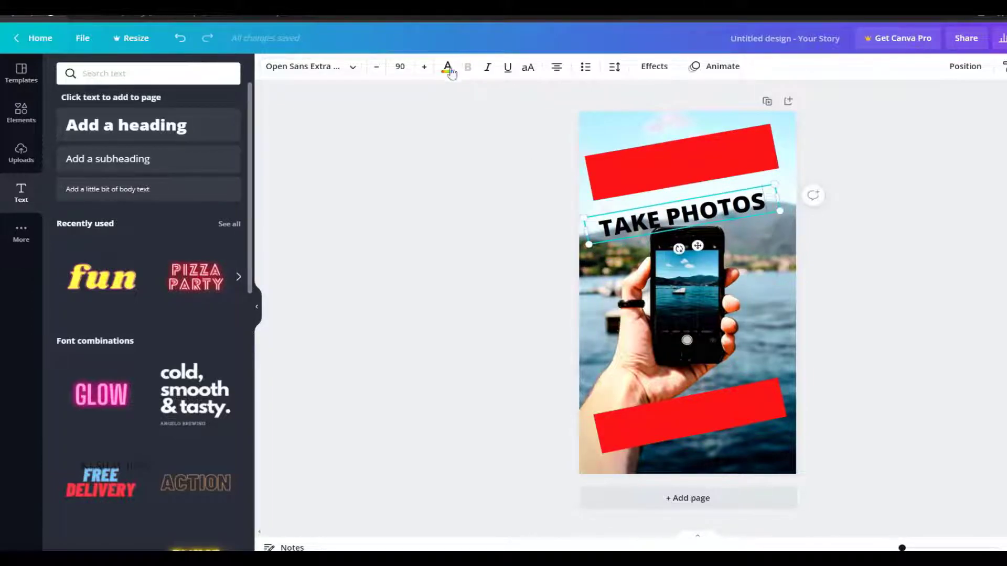
left_click(450, 69)
left_click(227, 282)
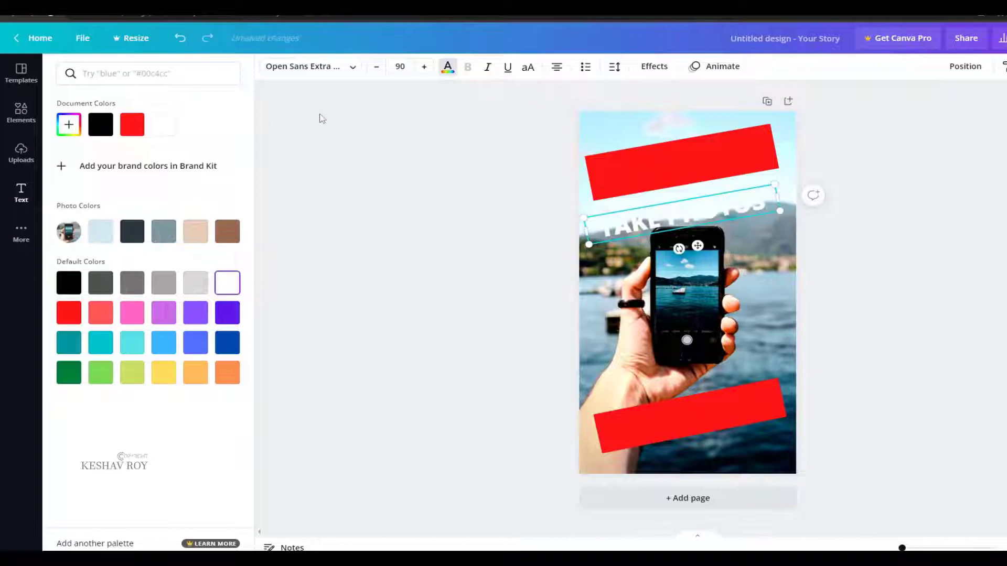
left_click(323, 68)
left_click(113, 148)
Fit the heading onto the upper red banner, matching their tilt at about -12° and enlarging the text to size 99.3
left_click_drag(659, 220, 654, 172)
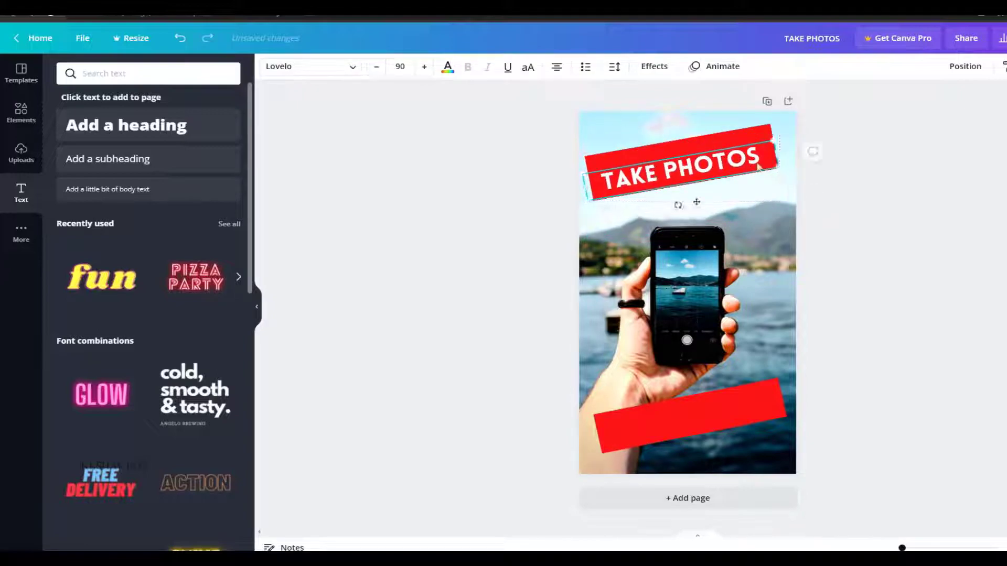
left_click_drag(770, 157, 715, 153)
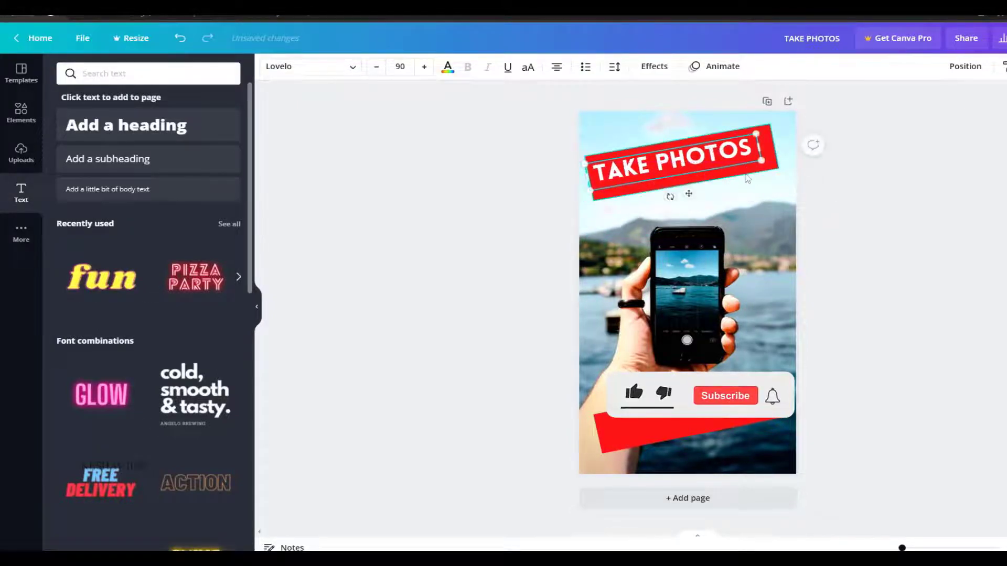
left_click(690, 181)
left_click_drag(693, 205, 694, 205)
left_click(714, 167)
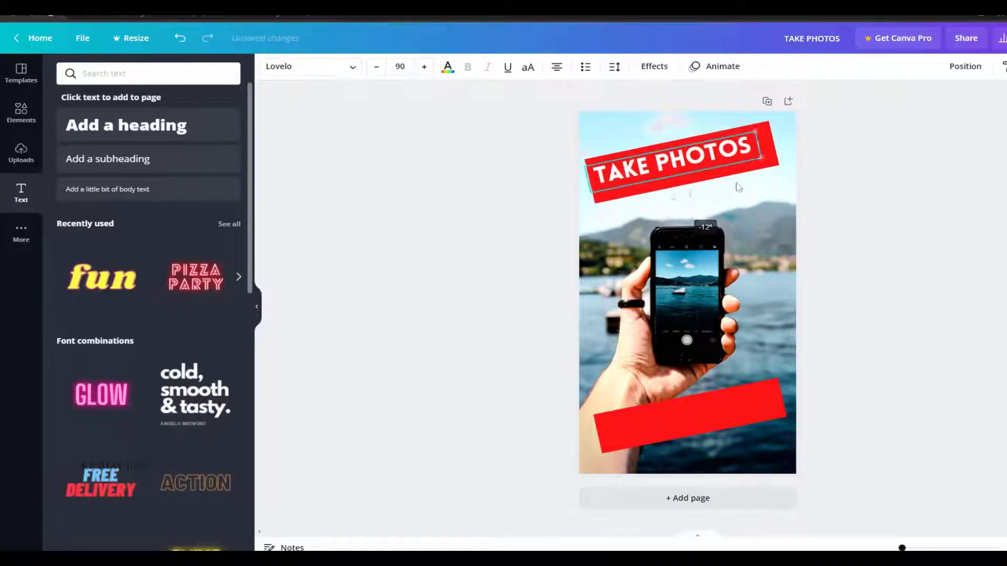
left_click_drag(761, 160, 785, 162)
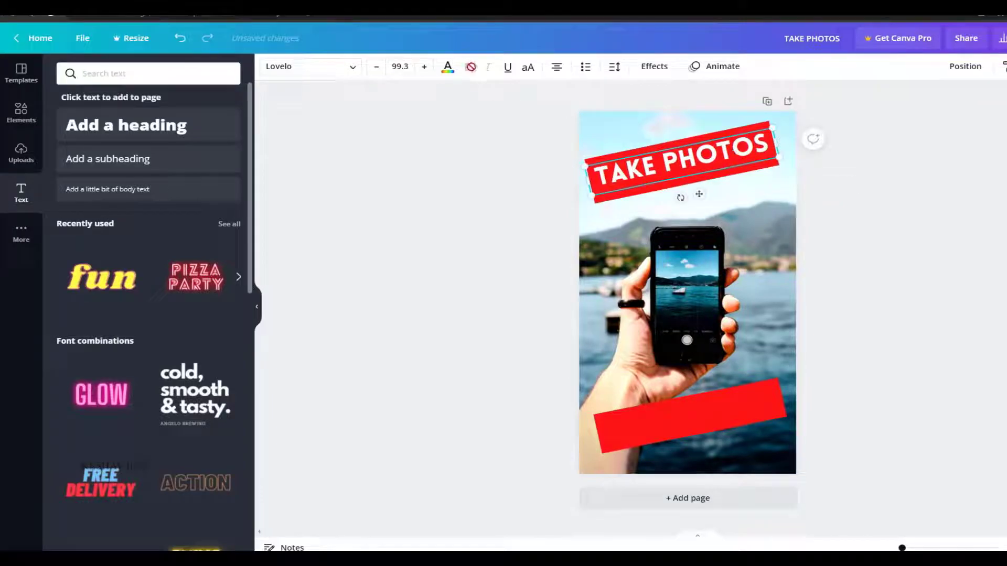
left_click(582, 198)
left_click(611, 195)
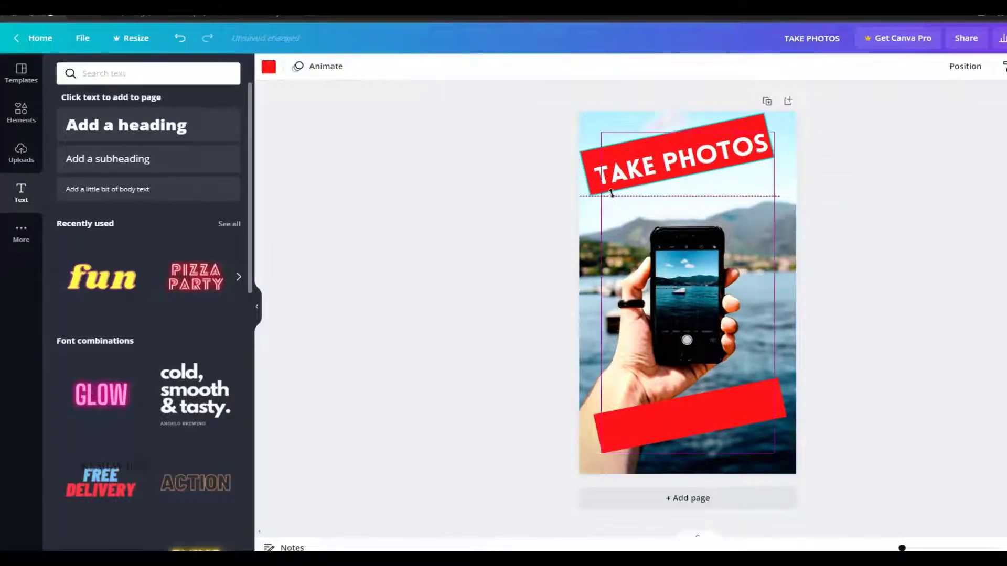
Add another rectangle over the upper banner, tilted to match it and sized about 894 x 170
left_click(21, 113)
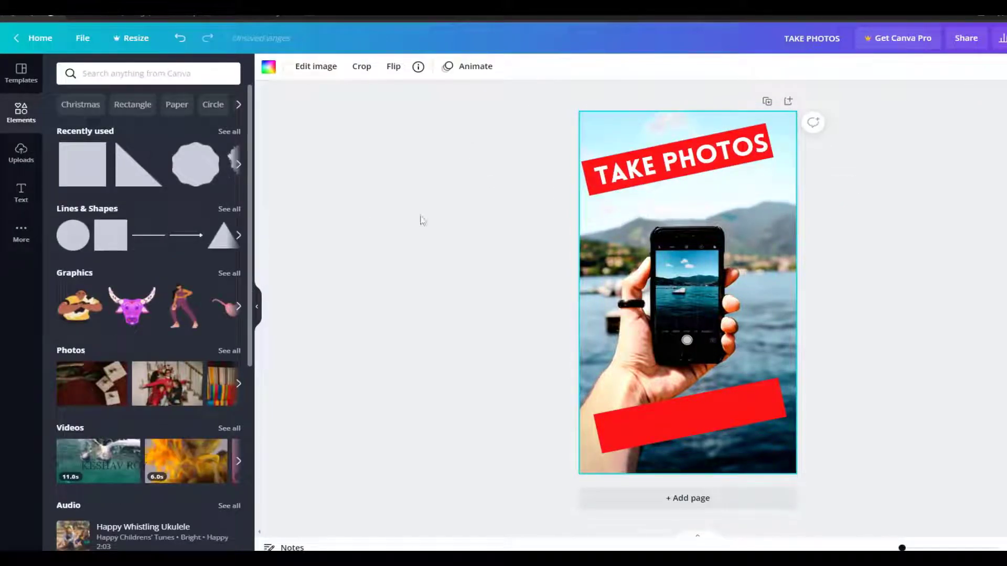
left_click(69, 167)
left_click_drag(685, 232, 642, 182)
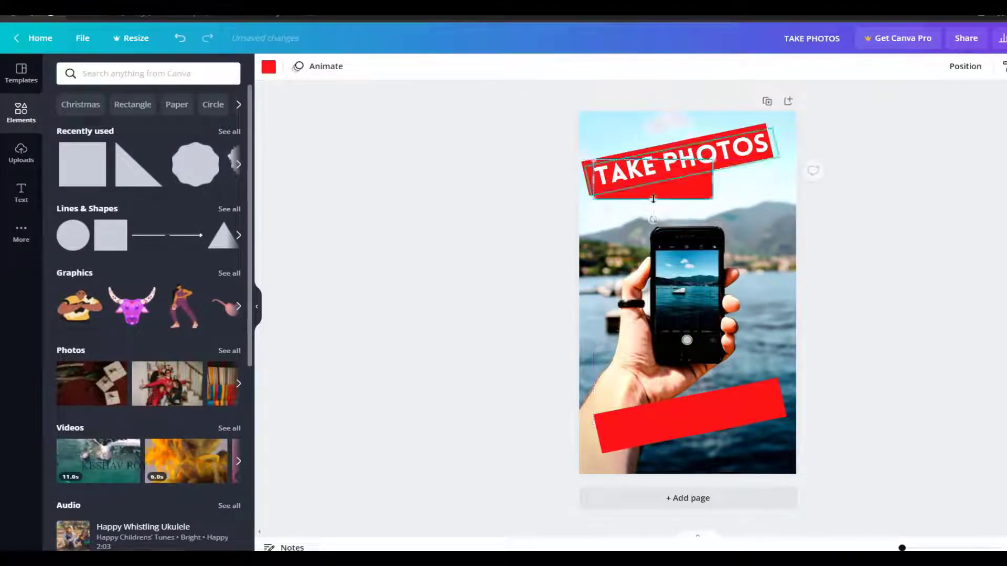
mouse_move(653, 219)
left_mouse_down()
mouse_move(671, 214)
mouse_move(662, 215)
left_mouse_up()
left_click_drag(714, 169, 772, 153)
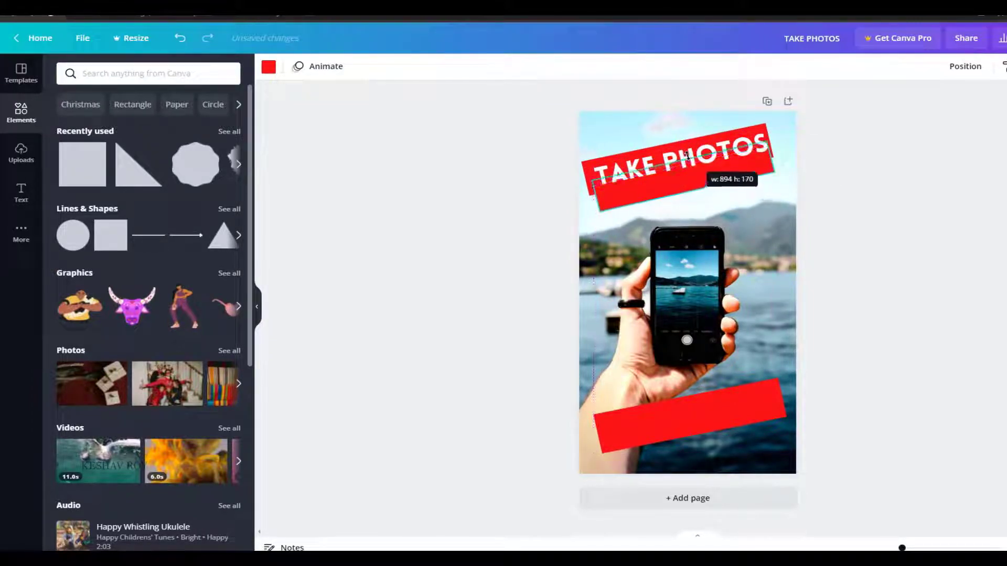
Send the new rectangle behind the heading and red banner, slightly offset like a drop shadow
left_click(683, 171)
left_click(672, 188)
mouse_move(668, 196)
left_mouse_down()
mouse_move(664, 182)
mouse_move(665, 194)
left_mouse_up()
right_click(665, 202)
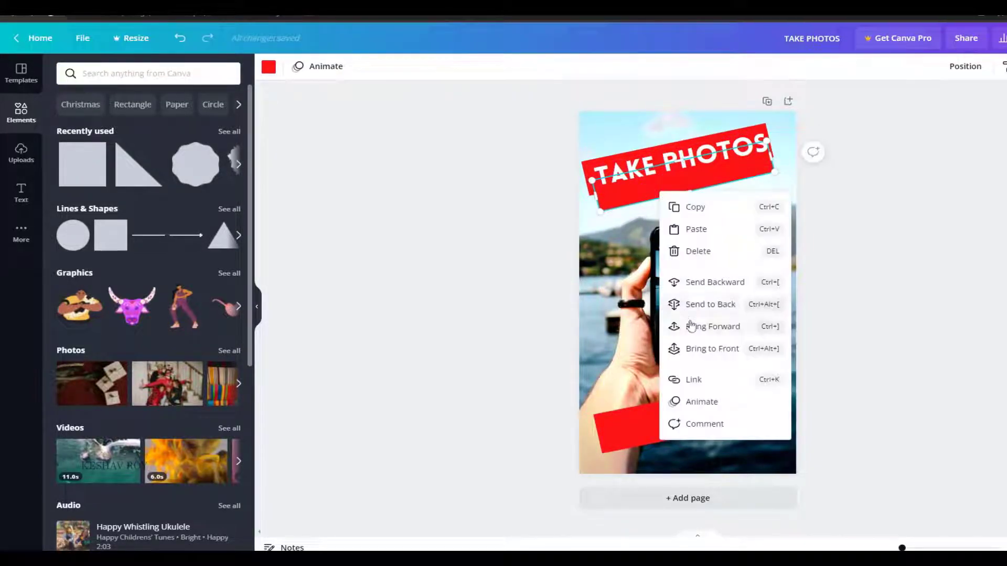
left_click(694, 297)
mouse_move(644, 194)
left_mouse_down()
mouse_move(647, 183)
mouse_move(636, 183)
left_mouse_up()
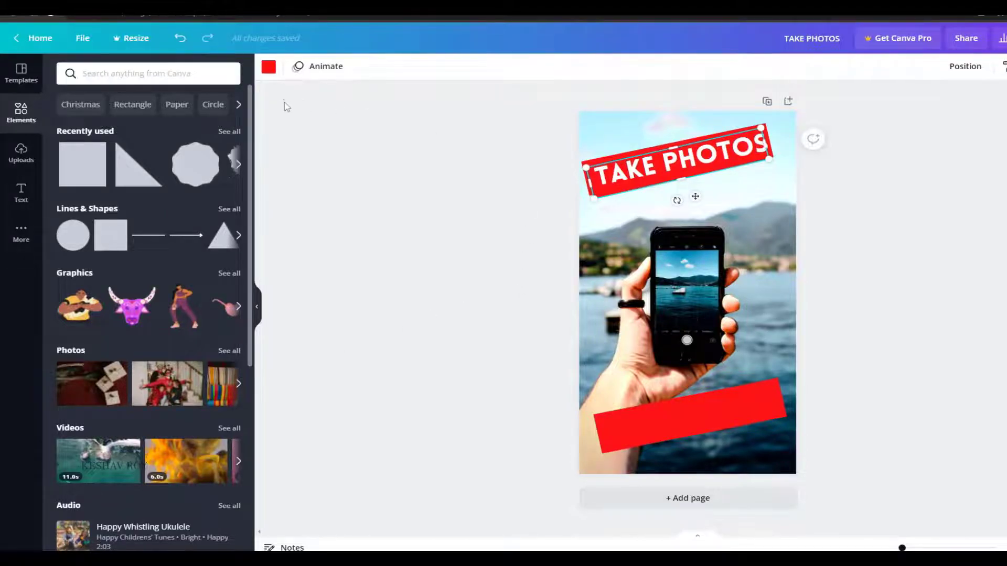
Color the rectangle behind the upper red banner black
left_click(268, 67)
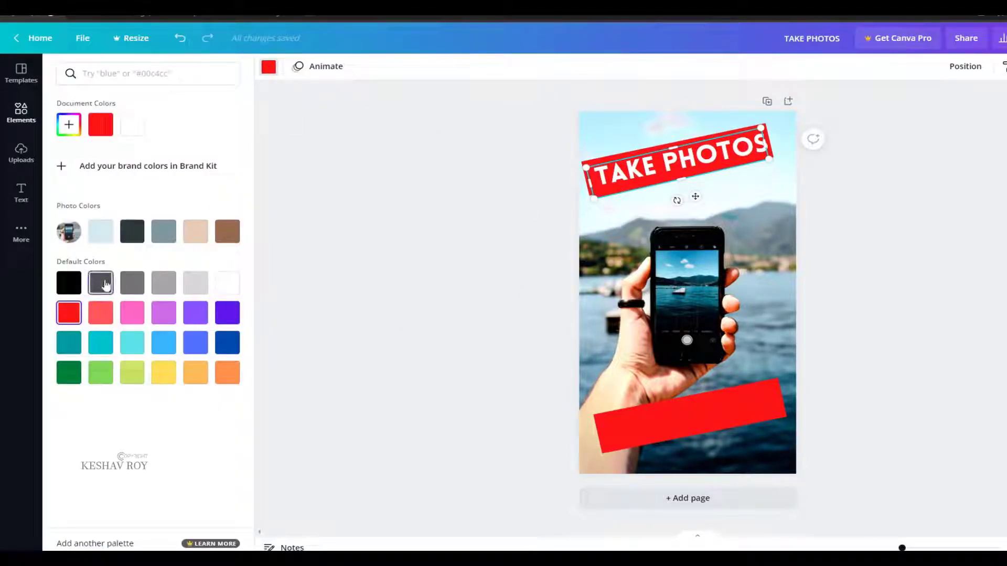
left_click(101, 282)
left_click(69, 283)
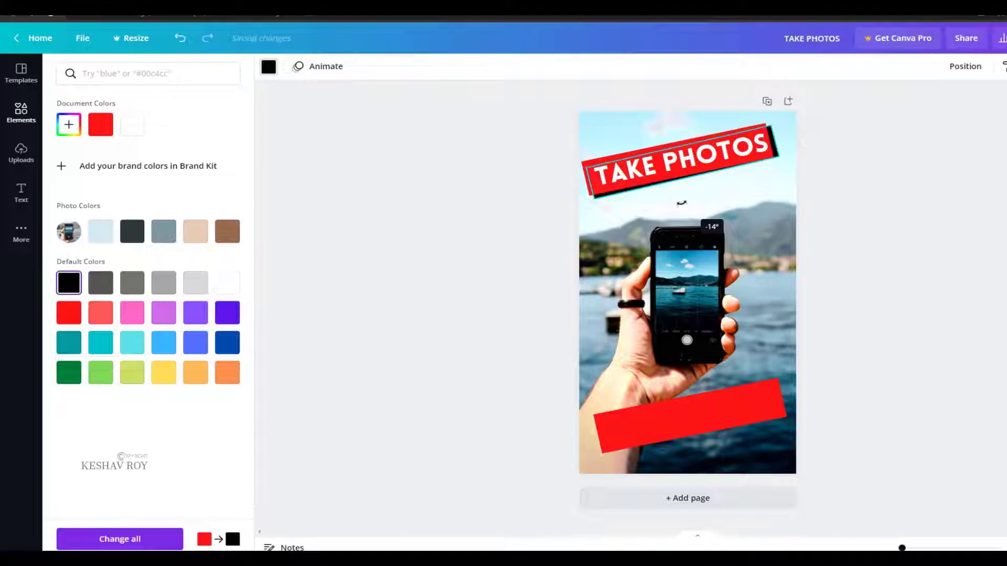
Align the tilt and position of the black rectangle behind the upper banner, and nudge the TAKE PHOTOS heading to recenter it
left_click_drag(677, 201, 680, 202)
left_click_drag(773, 122, 776, 124)
left_click(669, 164)
left_click_drag(668, 162, 665, 159)
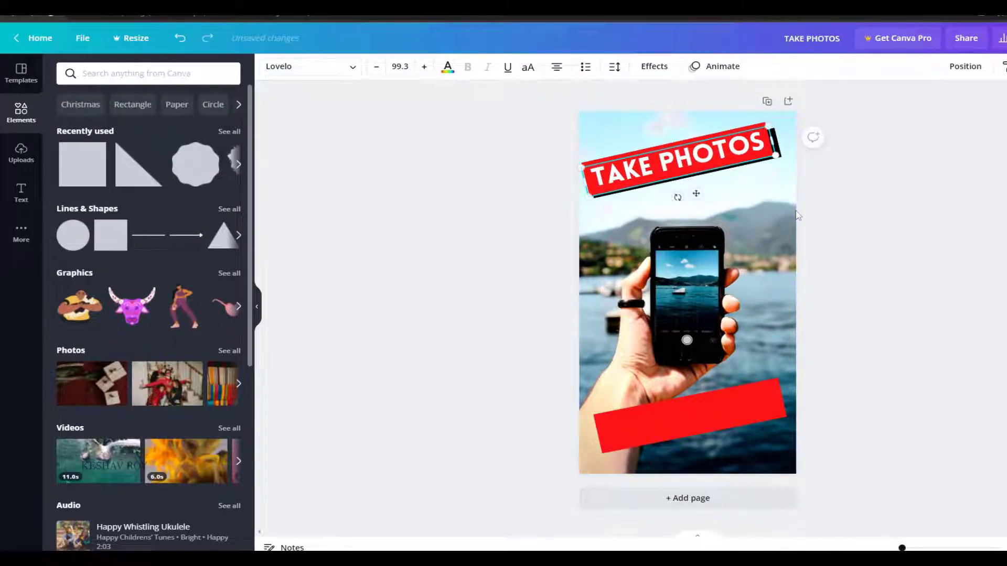
left_click(794, 212)
Duplicate the upper banner's black rectangle, place the copy over the lower red banner, and send it behind that banner
left_click(778, 154)
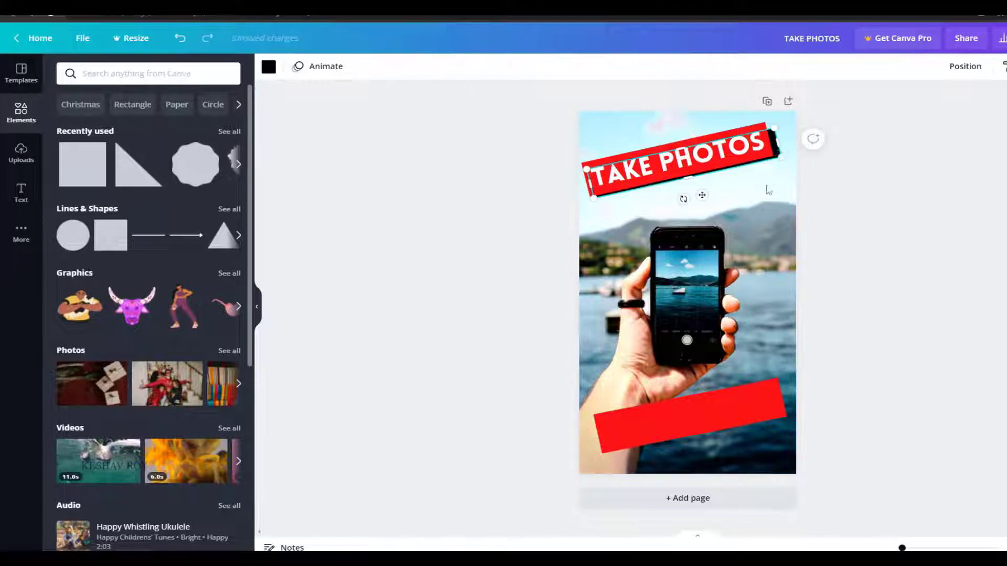
left_click(675, 435)
key("ctrl+v")
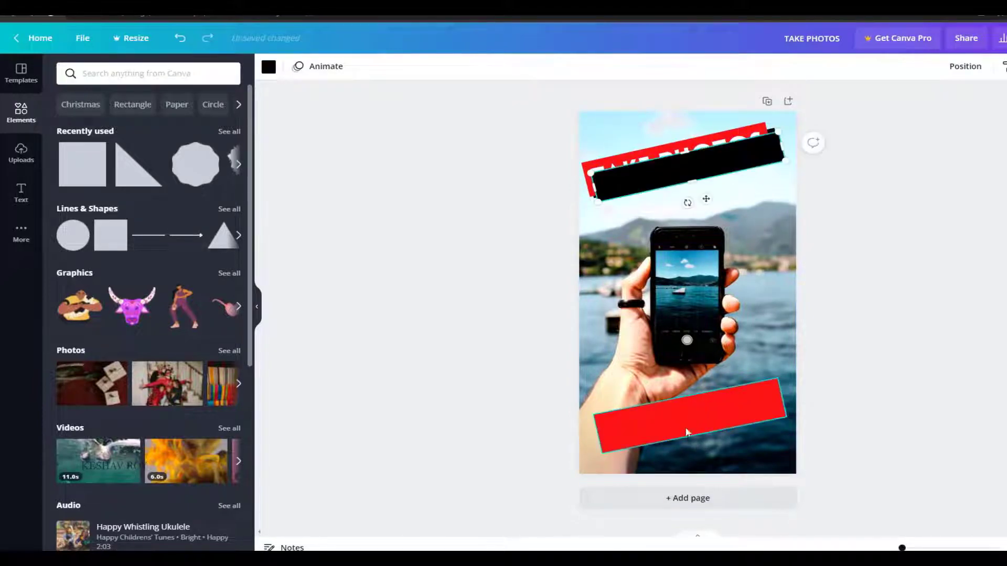
left_click_drag(678, 169, 686, 421)
right_click(686, 421)
left_click(714, 419)
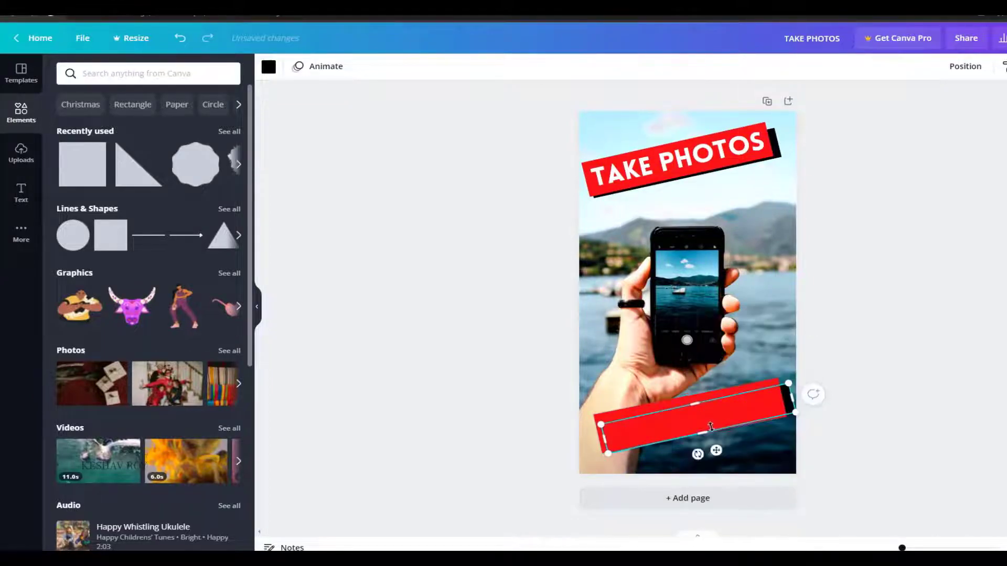
Make the lower black rectangle slightly taller and reposition the lower red banner above it so the black shows as an offset shadow
left_click_drag(695, 403, 702, 401)
left_click(662, 457)
left_click_drag(650, 427, 665, 398)
left_click(656, 420)
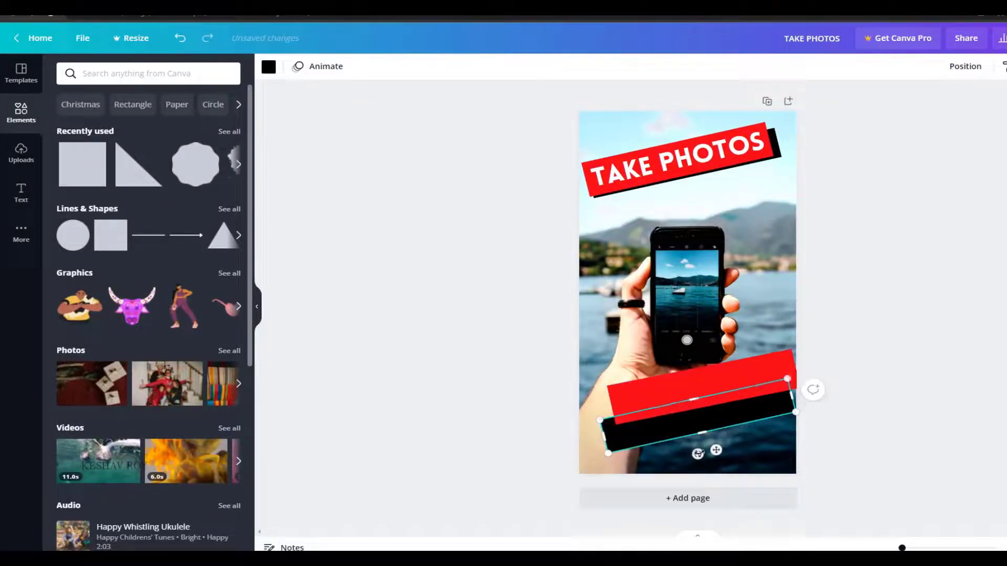
left_click(681, 389)
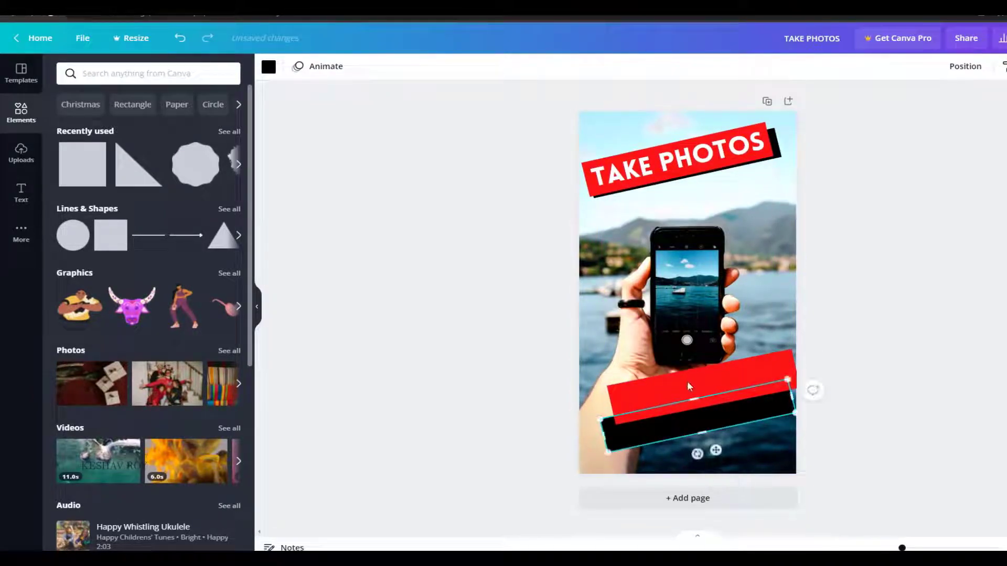
left_click_drag(683, 393, 671, 398)
left_click(653, 450)
left_click(652, 447)
Make the black rectangle behind the lower red banner semi-transparent
left_click(1002, 66)
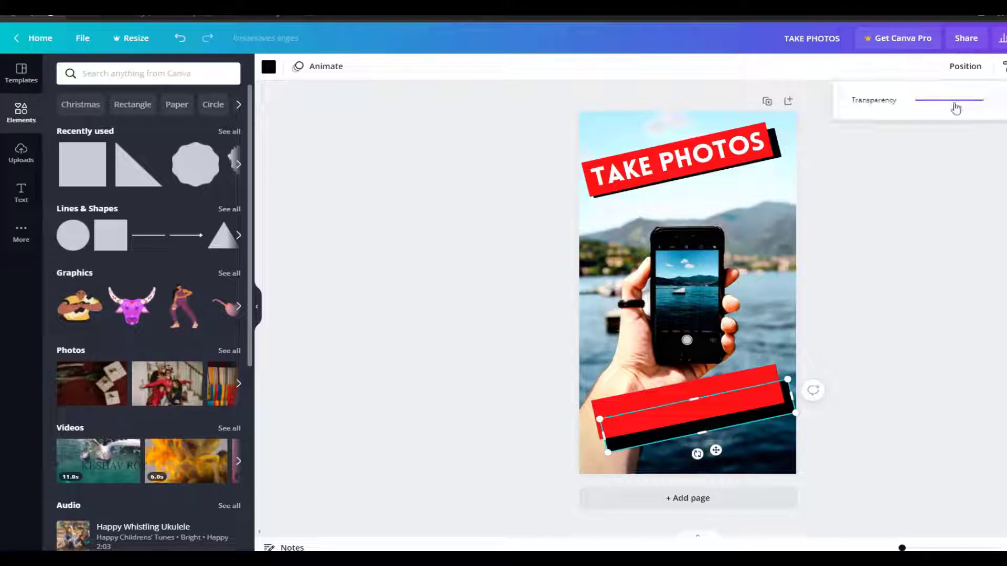
left_click_drag(967, 105, 960, 107)
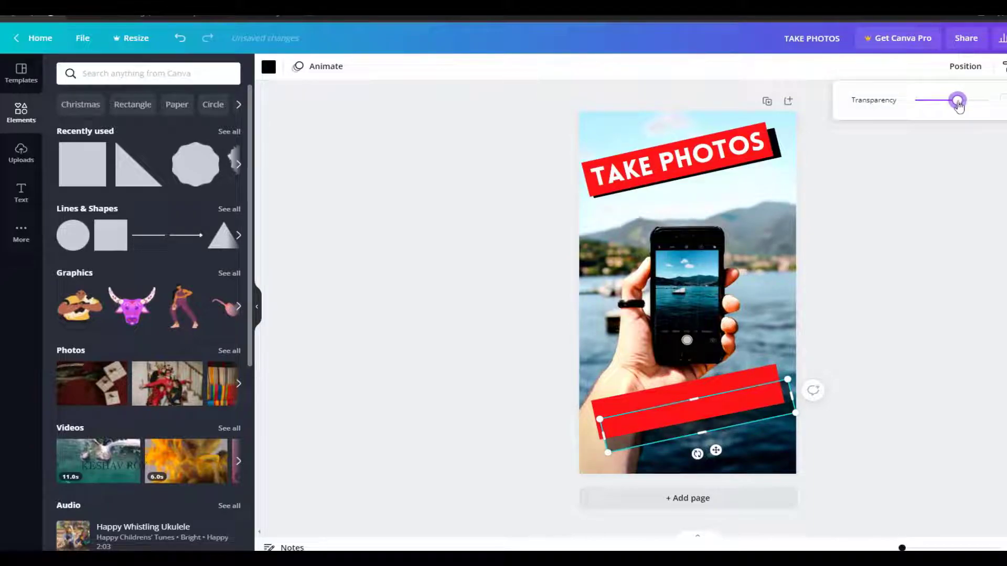
left_click(443, 383)
left_click(627, 448)
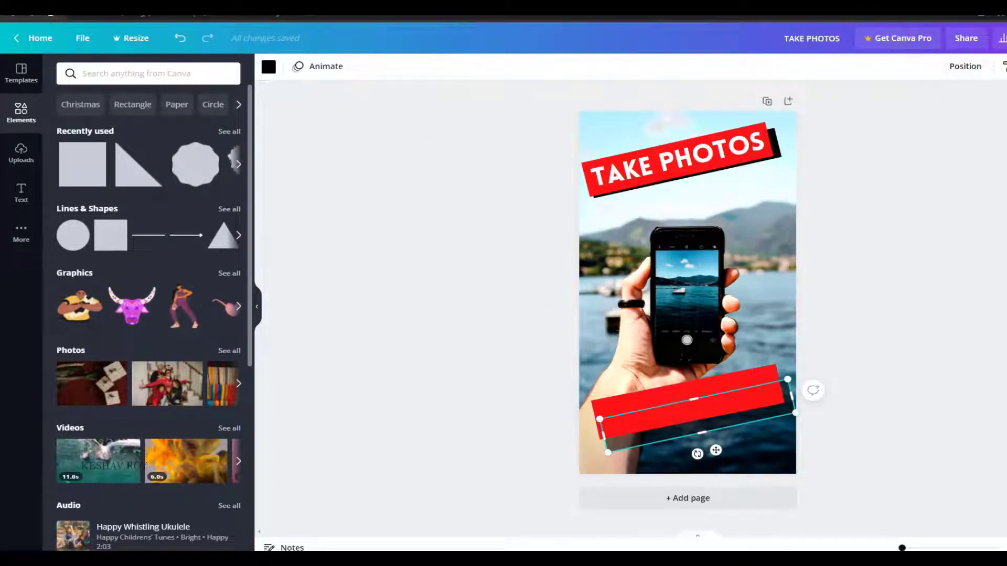
left_click(1005, 67)
left_click_drag(954, 100, 971, 102)
left_click_drag(971, 102, 983, 102)
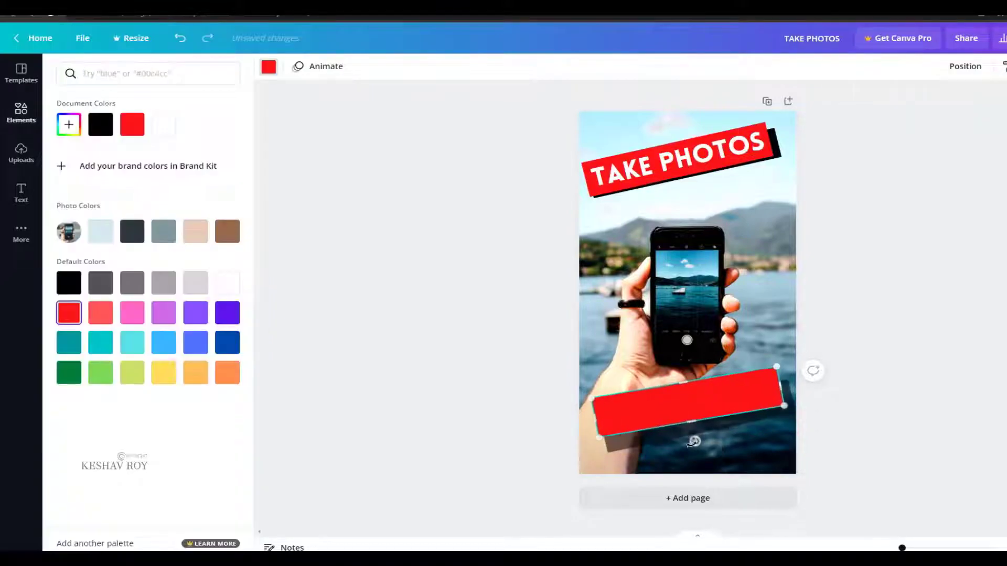
Rotate the lower red banner to match its shadow's tilt and shift it slightly downward
left_click_drag(693, 442, 699, 444)
mouse_move(684, 403)
left_mouse_down()
mouse_move(696, 404)
mouse_move(688, 408)
left_mouse_up()
left_click(742, 322)
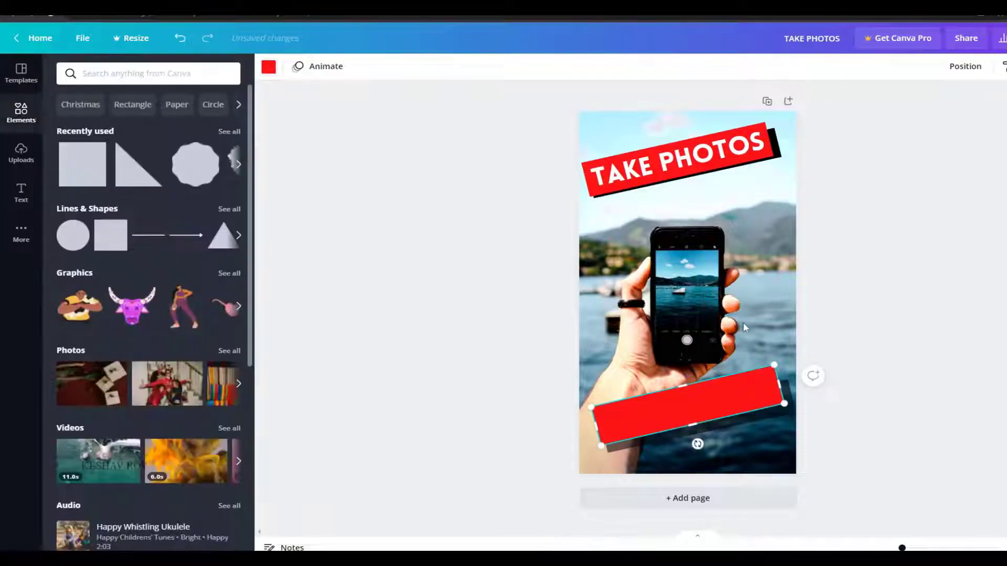
Make the black shadow rectangle behind the upper red banner semi-transparent
left_click(775, 145)
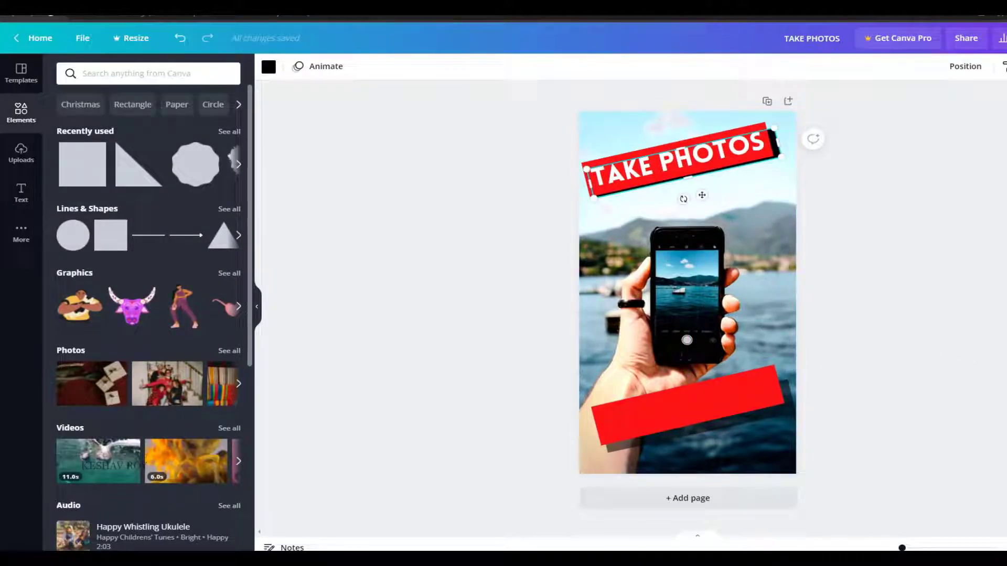
left_click(1006, 67)
left_click_drag(964, 99, 953, 100)
left_click(916, 182)
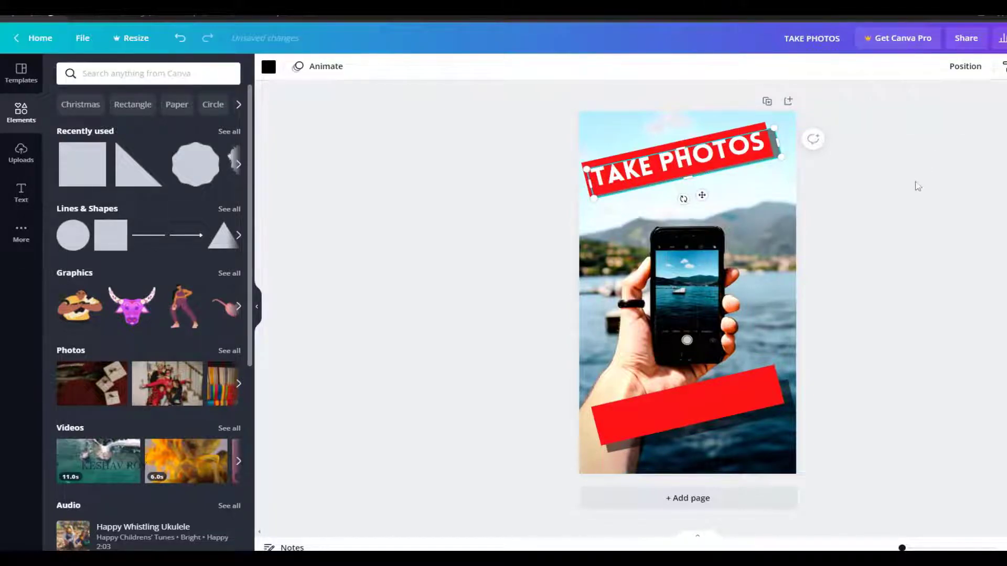
Add a white heading "GET PAID" in Lovelo, size 143, tilted to fit the lower red banner
left_click(689, 280)
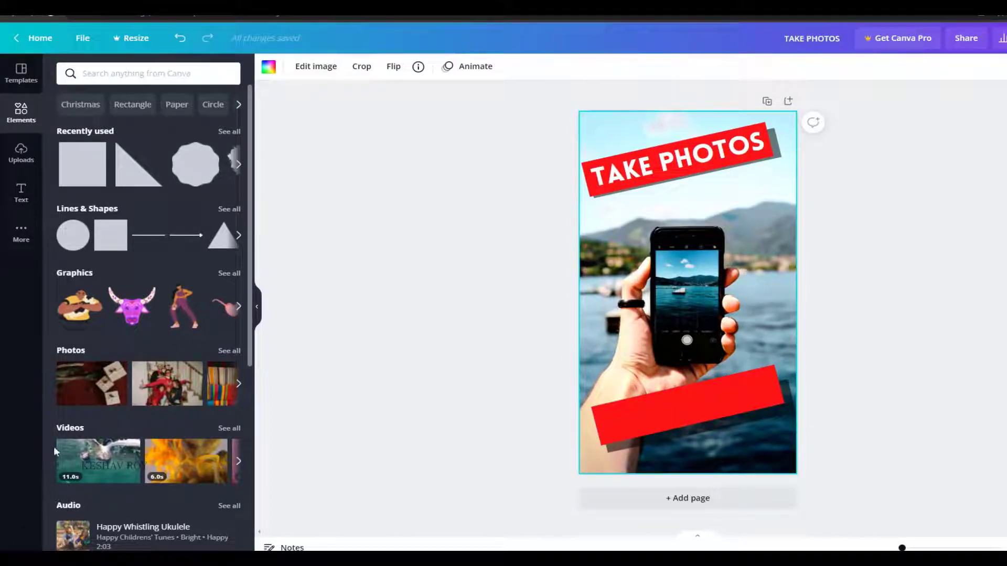
left_click(20, 192)
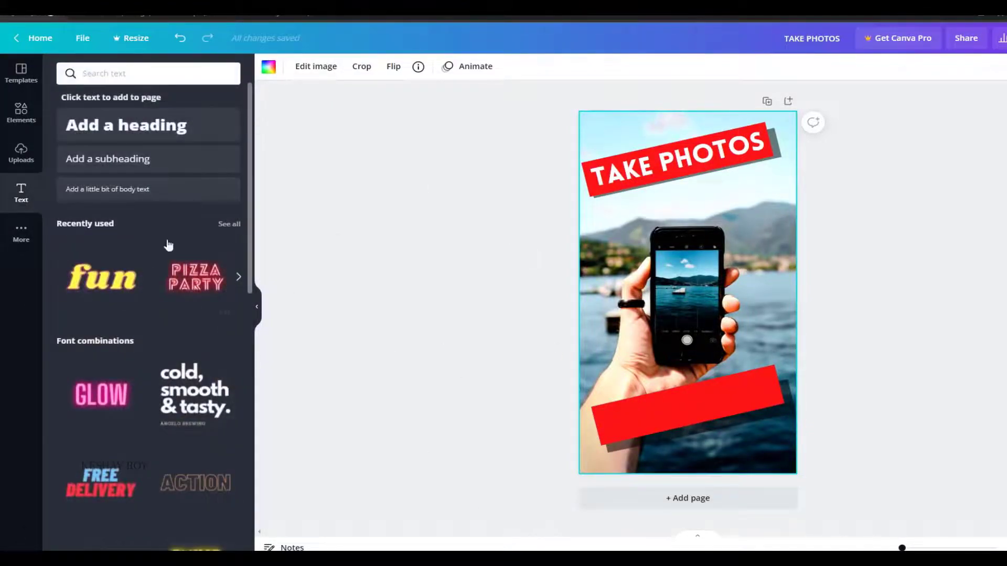
left_click(173, 137)
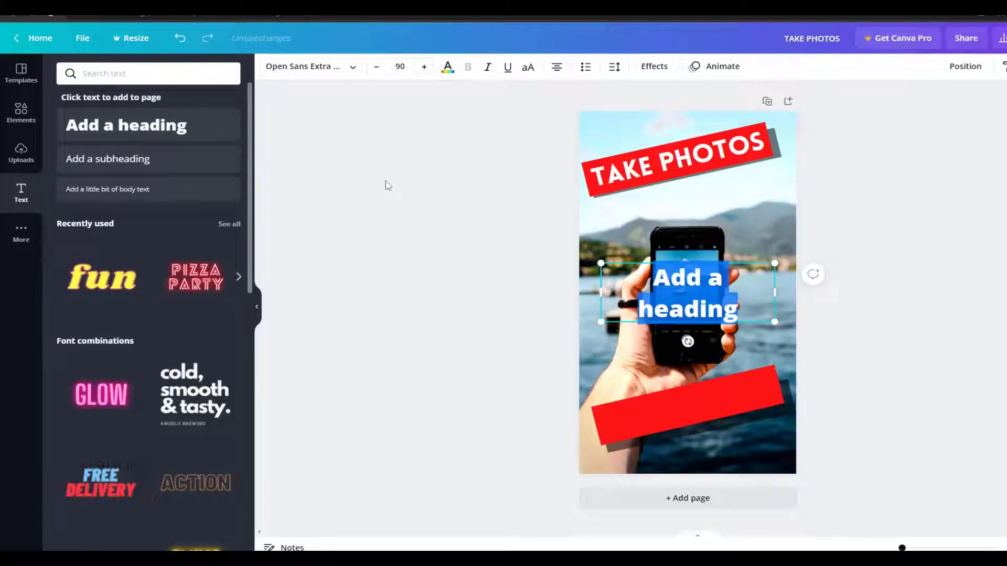
type("SELL IT")
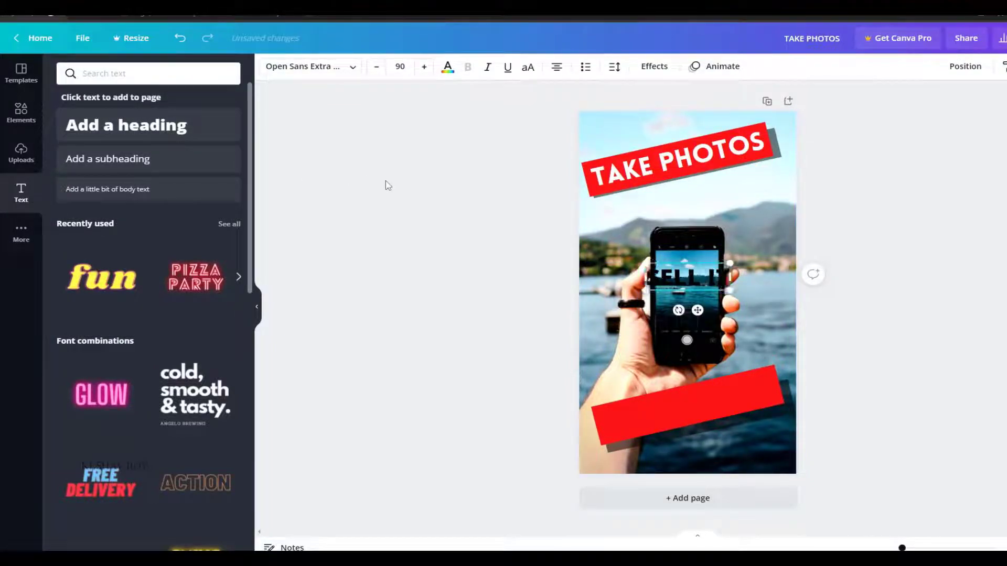
left_click_drag(678, 310, 728, 405)
left_click(696, 301)
triple_click(728, 404)
type("GET PAID")
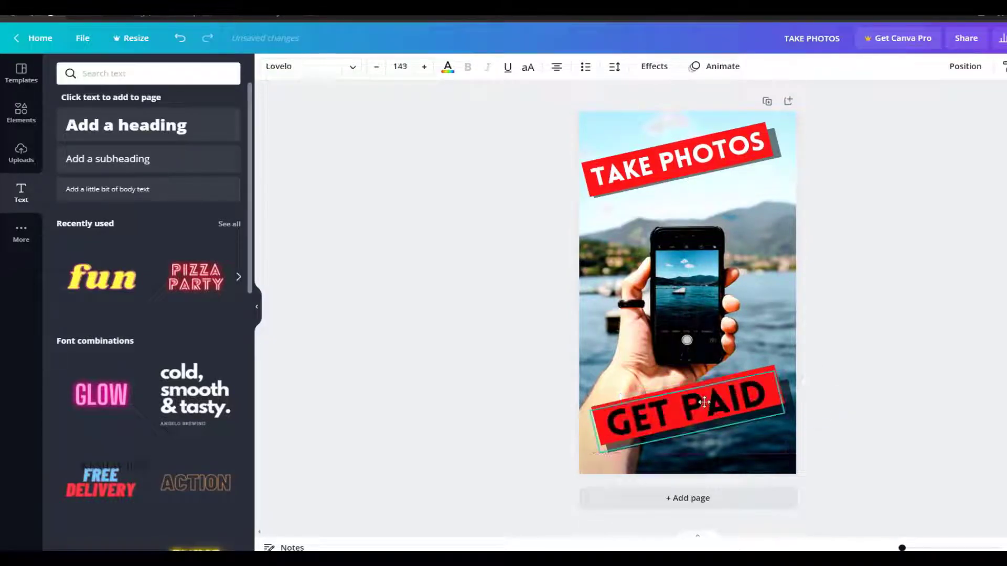
left_click(447, 66)
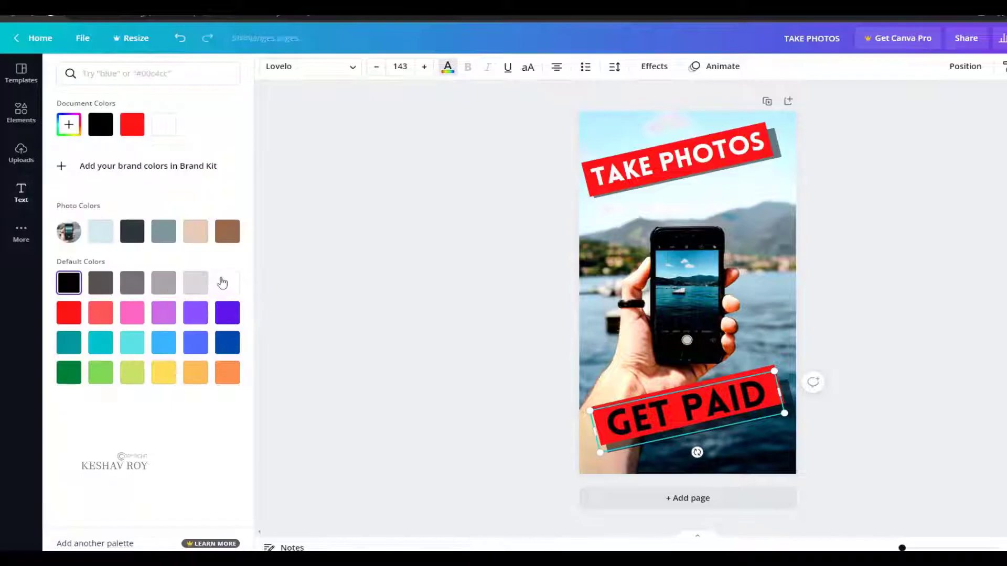
left_click(227, 282)
Shift the lower banner's shadow so it shows on the banner's left side, and nudge the GET PAID heading slightly up and right
left_click(638, 168)
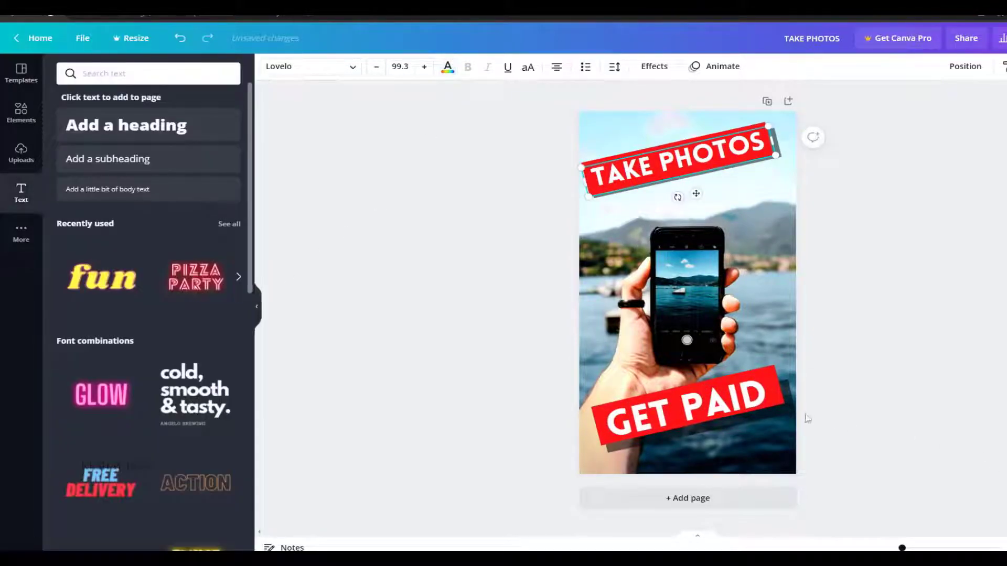
left_click_drag(788, 415, 771, 407)
left_click(935, 382)
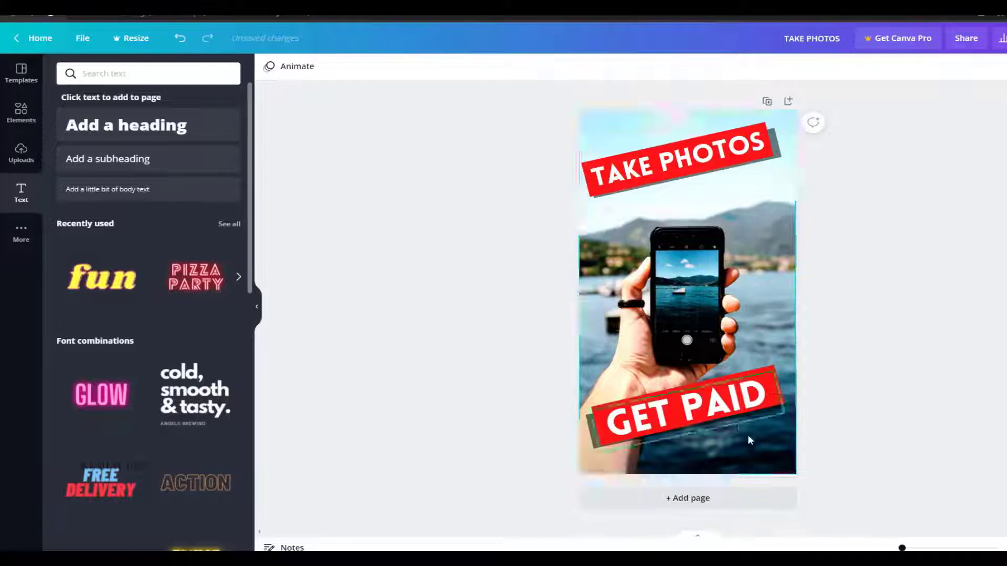
left_click(716, 405)
left_click_drag(717, 405, 720, 402)
left_click(969, 318)
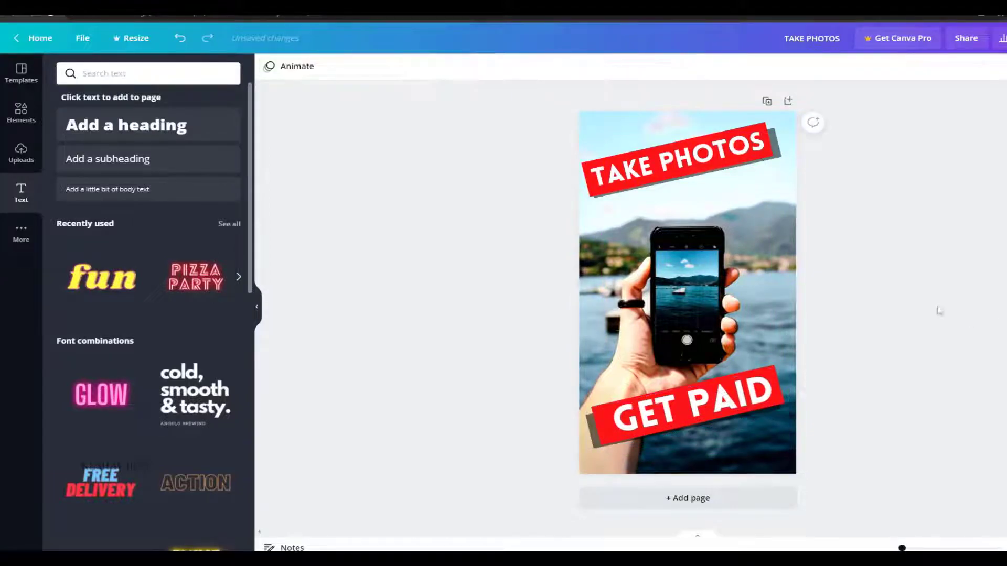
Shift the upper banner's shadow slightly so more of it shows below the banner
left_click(771, 153)
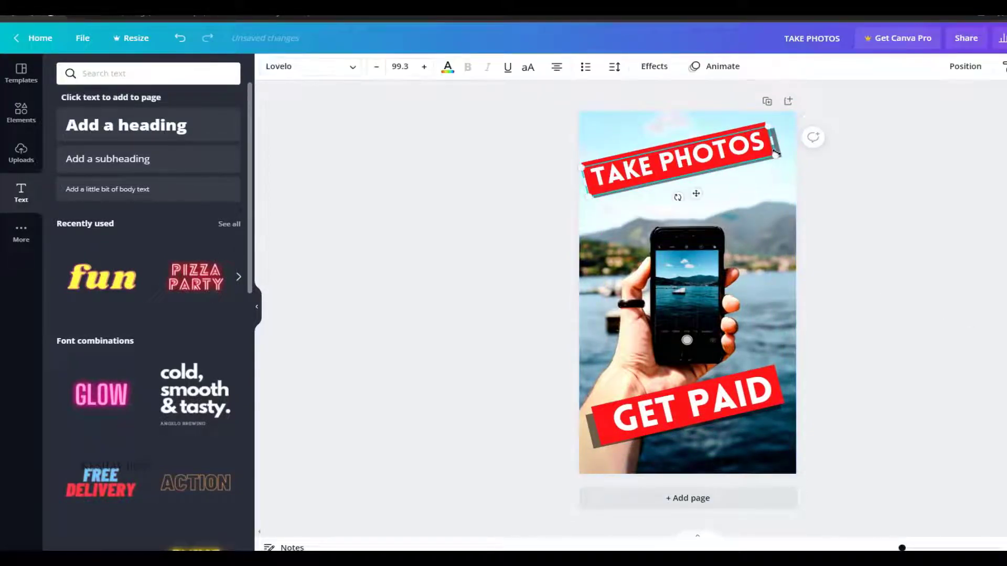
left_click(882, 158)
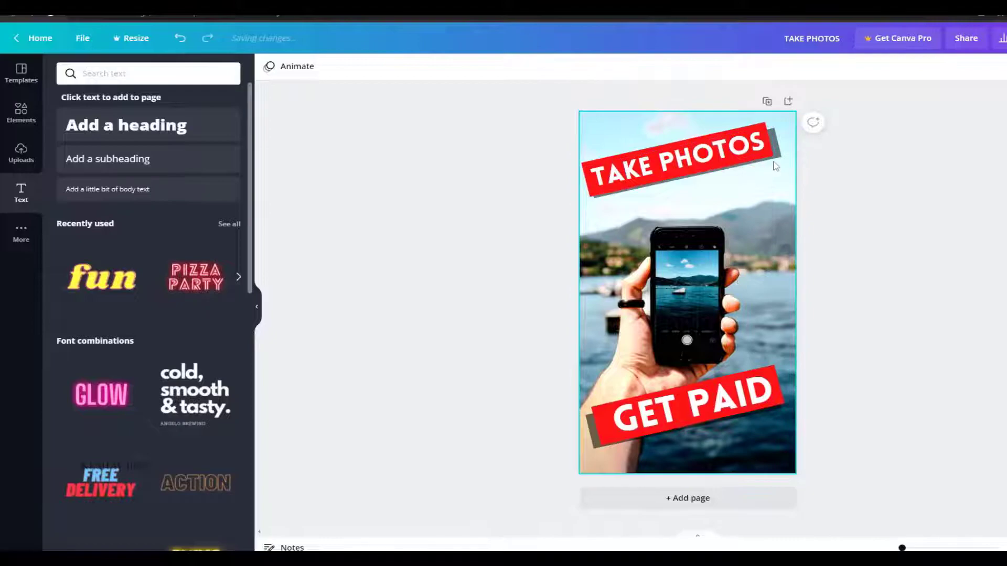
left_click_drag(780, 157, 779, 155)
left_click(870, 162)
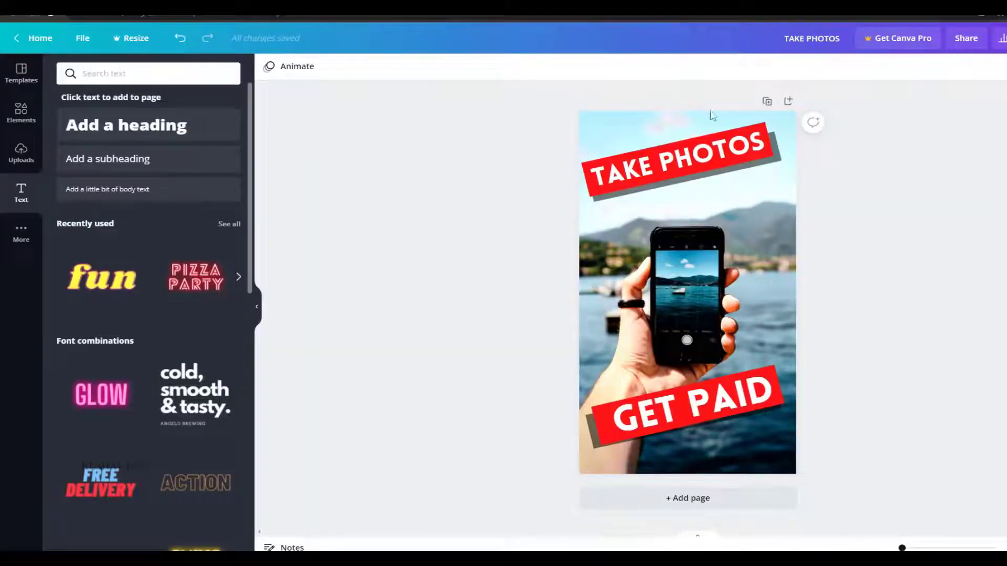
Open the background phone photo for editing and fine-tune its image adjustments
left_click(618, 128)
left_click(314, 67)
mouse_move(145, 320)
left_mouse_down()
mouse_move(127, 321)
mouse_move(137, 325)
left_mouse_up()
scroll(108, 258, "down", 3)
left_click(337, 378)
left_click(950, 109)
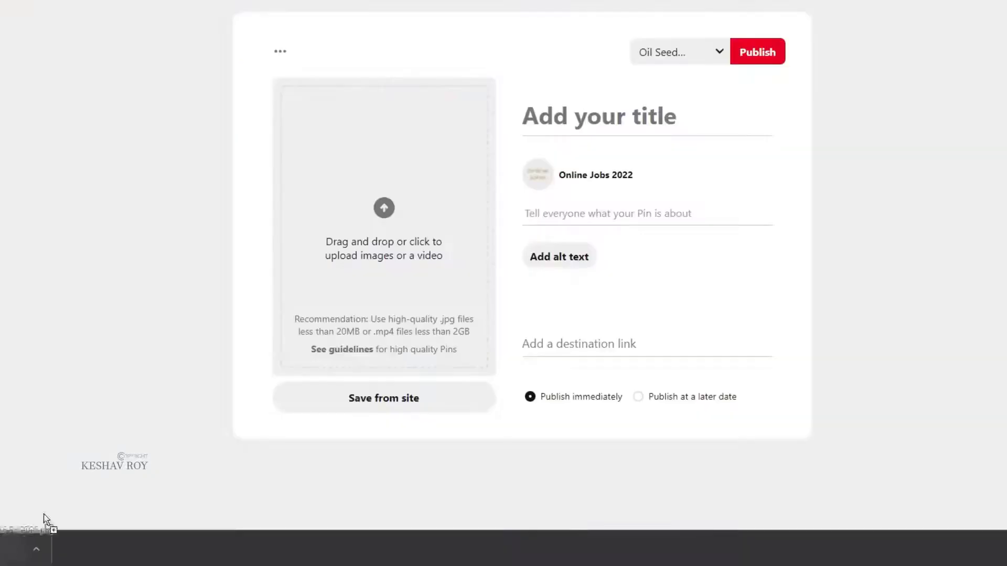
Upload the downloaded design to the new Pinterest Pin and copy the PhotoJobz headline "Get Paid To Take Photos" into its title
left_click_drag(43, 519, 371, 249)
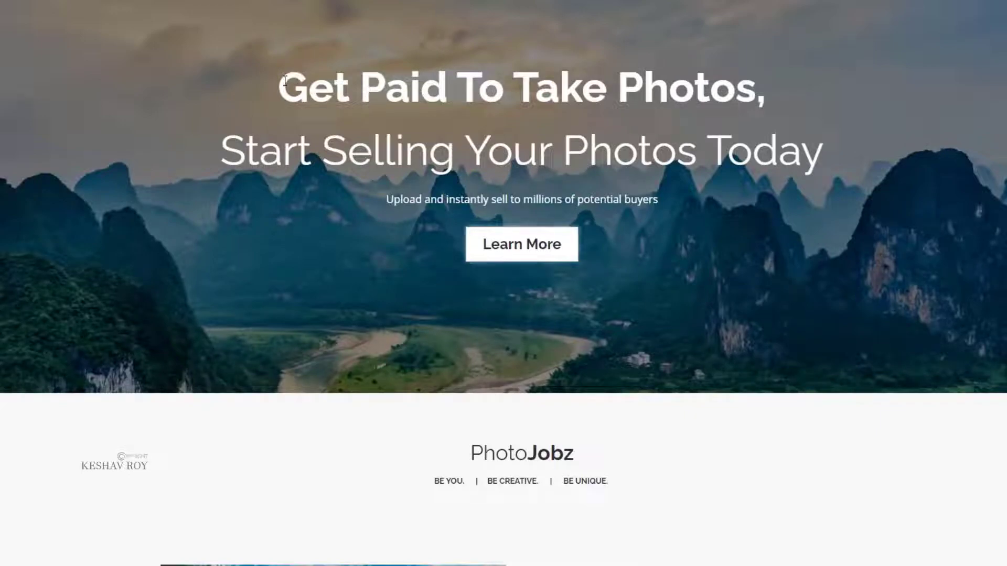
left_click_drag(278, 86, 757, 78)
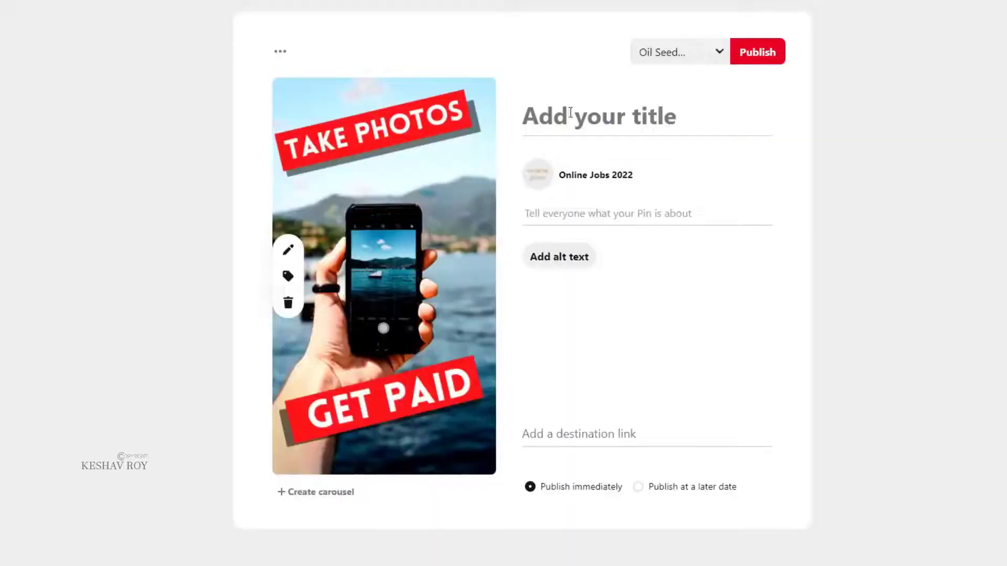
left_click(579, 119)
key("ctrl+v")
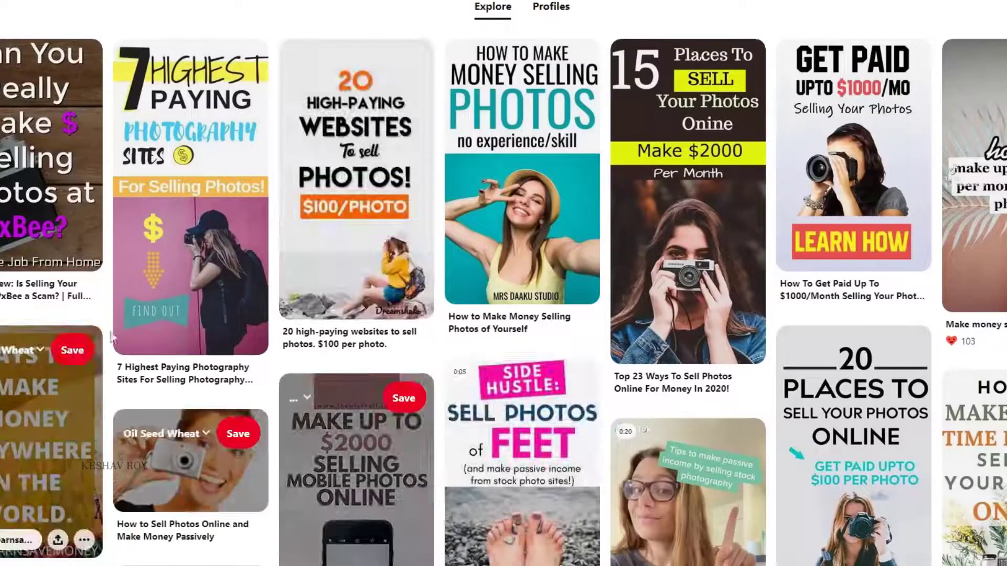
Browse similar photo-selling Pins for wording, and extend the Pin title to "Get Paid To Take Photos-Sell Photos Online"
scroll(503, 294, "down", 15)
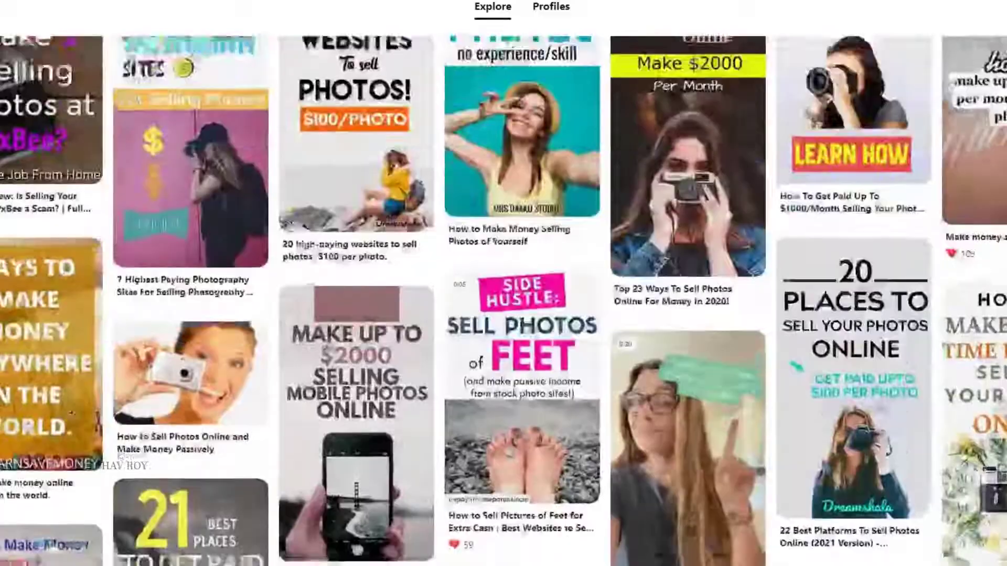
scroll(503, 293, "up", 1)
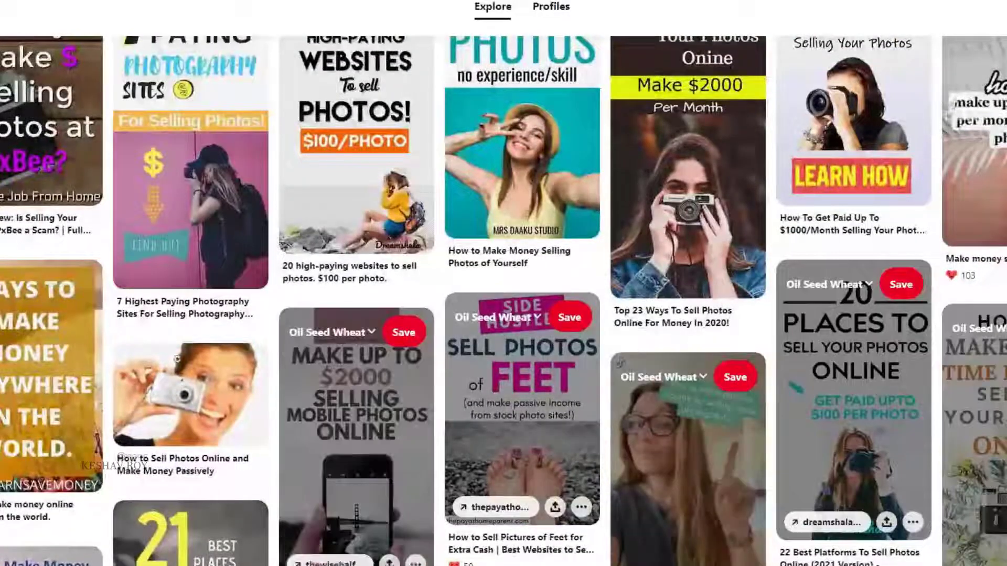
scroll(483, 198, "up", 1)
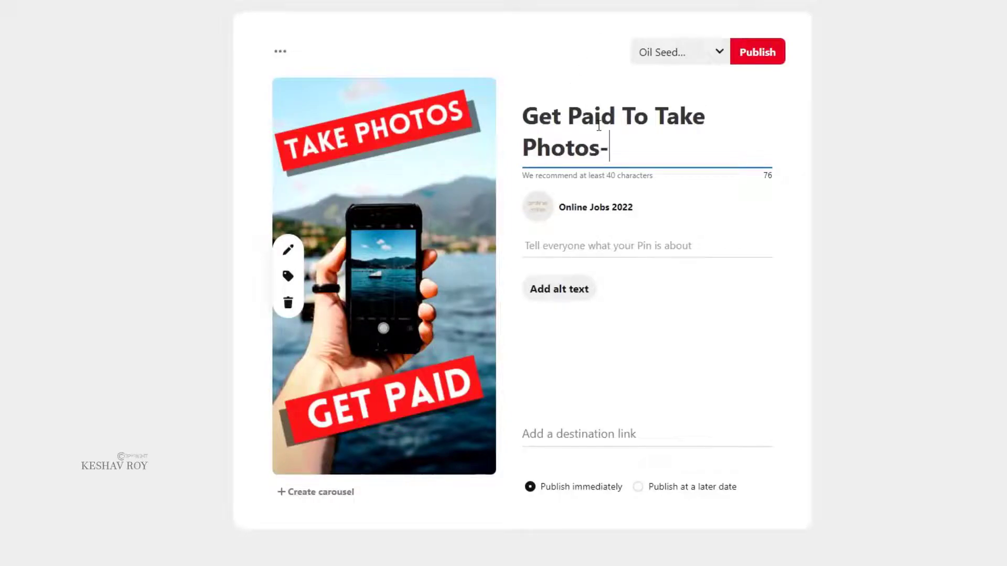
type("Sell ")
type("PHo")
key("BackSpace")
key("BackSpace")
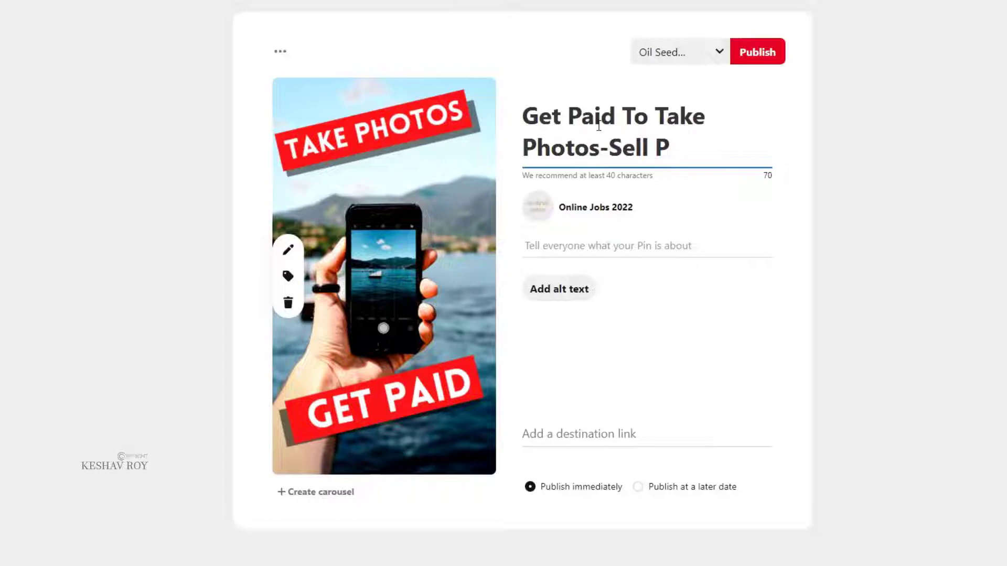
type("oto")
key("BackSpace")
key("BackSpace")
key("BackSpace")
type("hotos")
key("BackSpace")
type("os ")
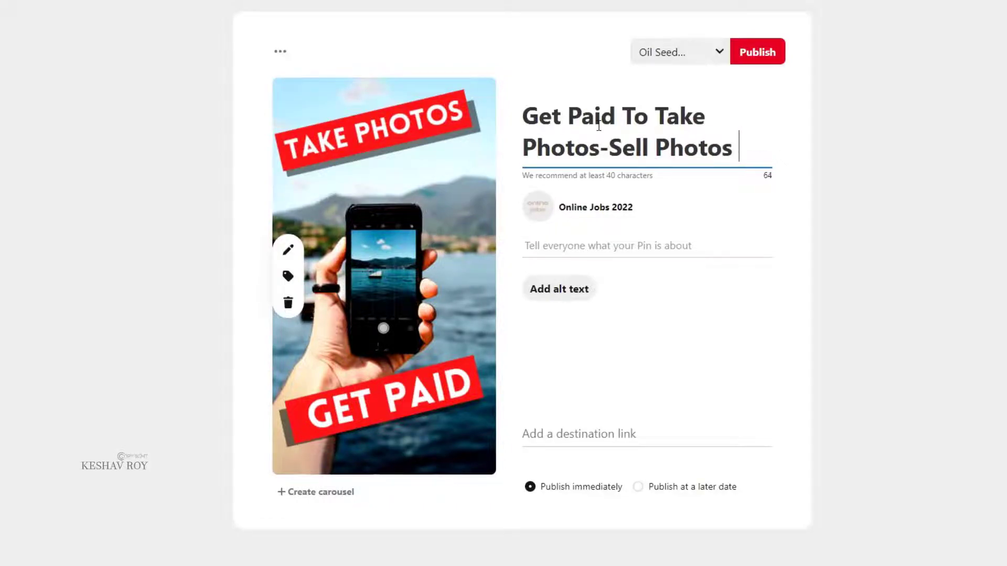
type("Online")
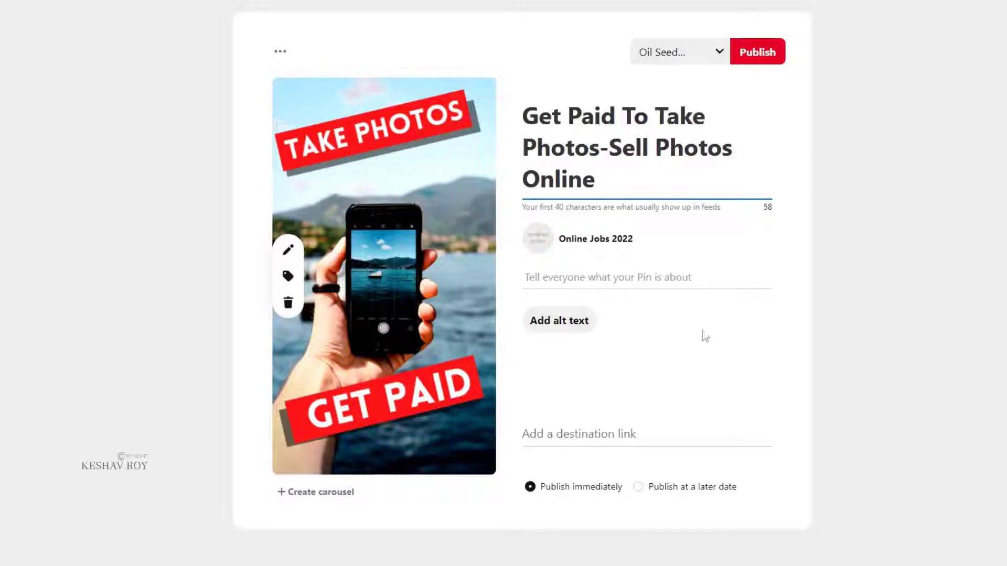
Copy the keyword "best online photo selling sites" from the Notepad notes and append it in square brackets to the Pin title
left_click(603, 565)
left_click_drag(239, 106, 42, 116)
left_click(21, 117)
left_click(595, 173)
type("{ []")
key("Left")
key("ctrl+v")
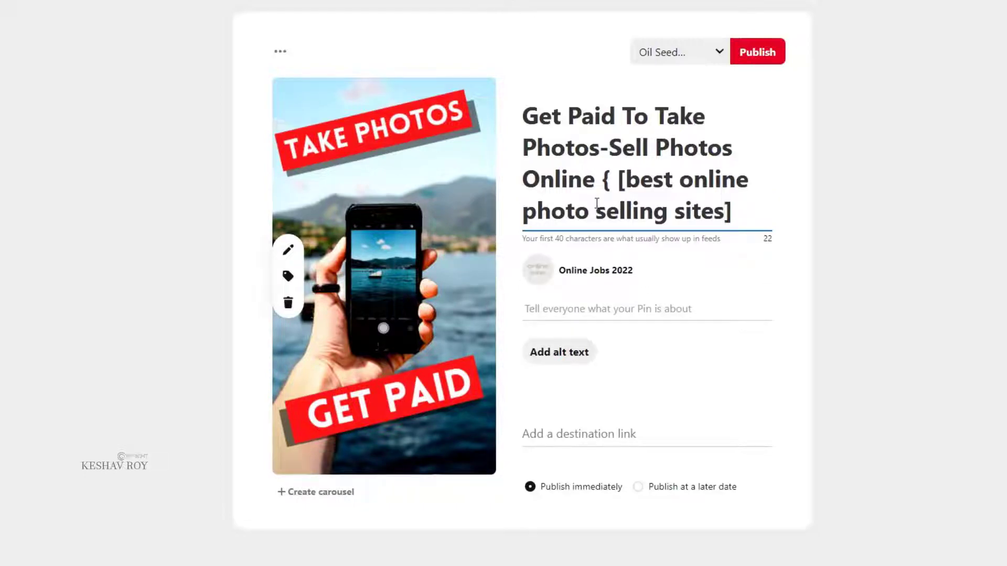
Remove the stray curly brace and extra space from the Pin title, and capitalize "Best" inside the square brackets
left_click(612, 184)
key("BackSpace")
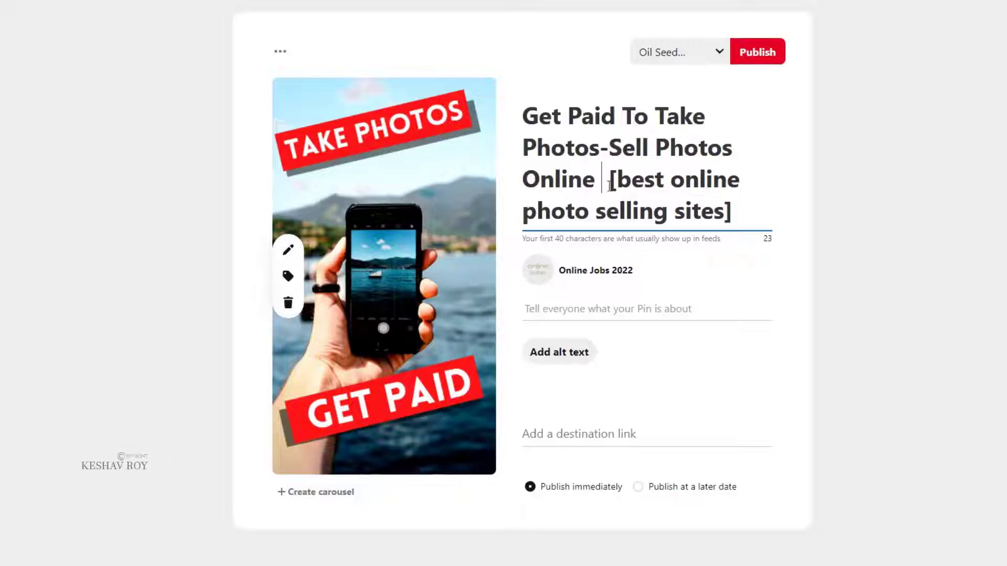
key("BackSpace")
left_click(617, 183)
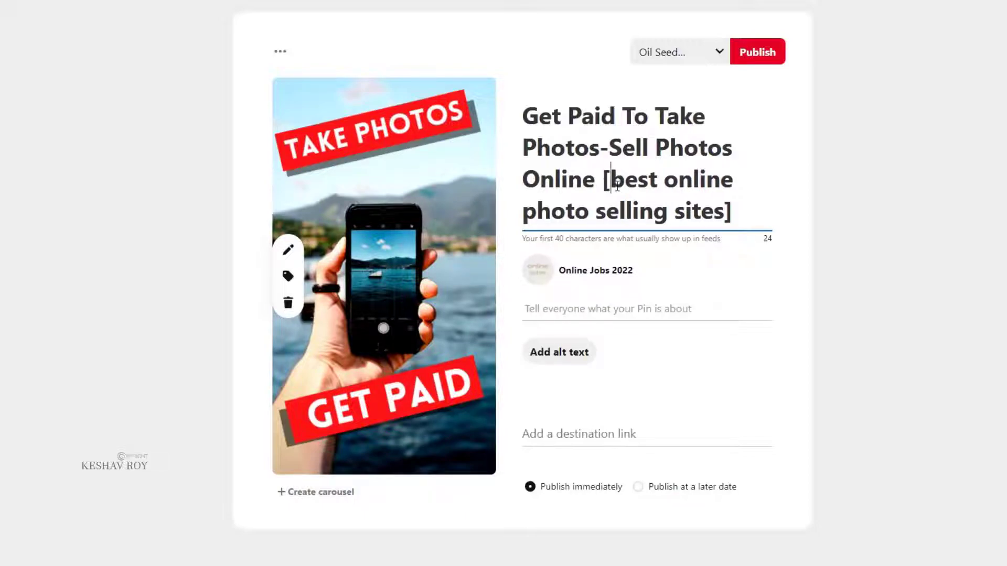
left_click_drag(617, 187, 619, 188)
type("B")
left_click(719, 222)
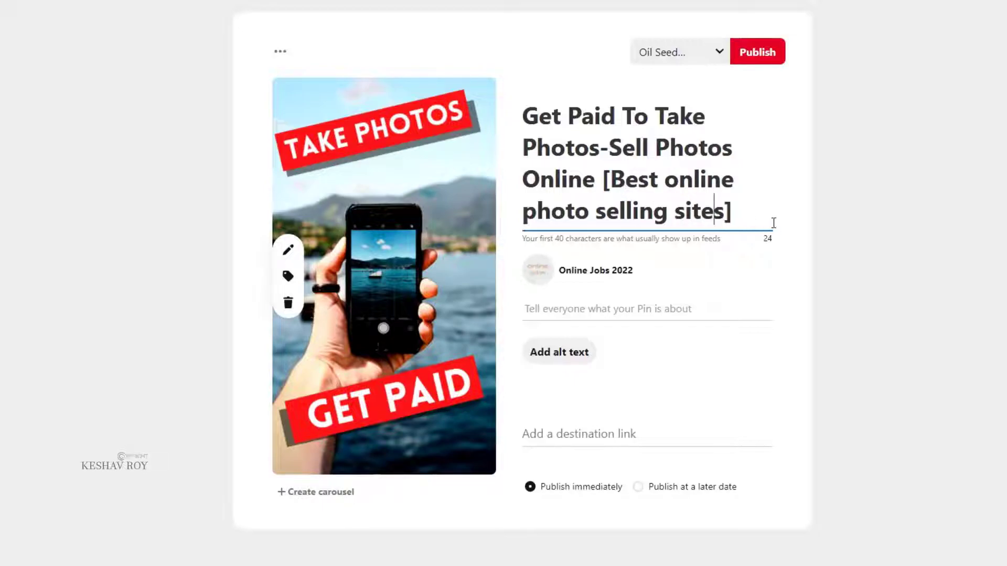
left_click_drag(773, 223, 445, 103)
left_click(613, 313)
key("ctrl+v")
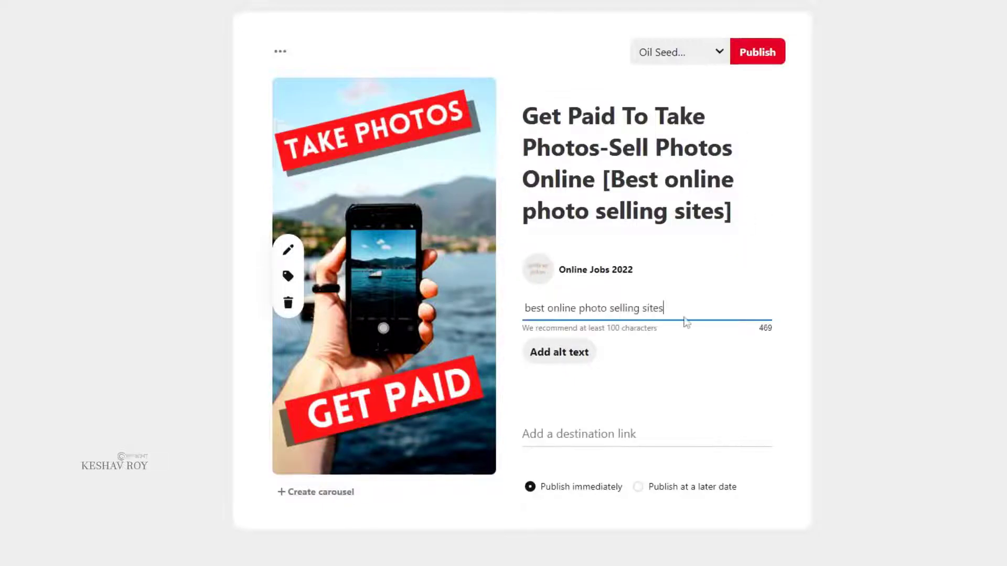
left_click_drag(683, 306, 493, 281)
key("ctrl+x")
Copy the full Pin title into the Pin description and start a new line after it
left_click(625, 165)
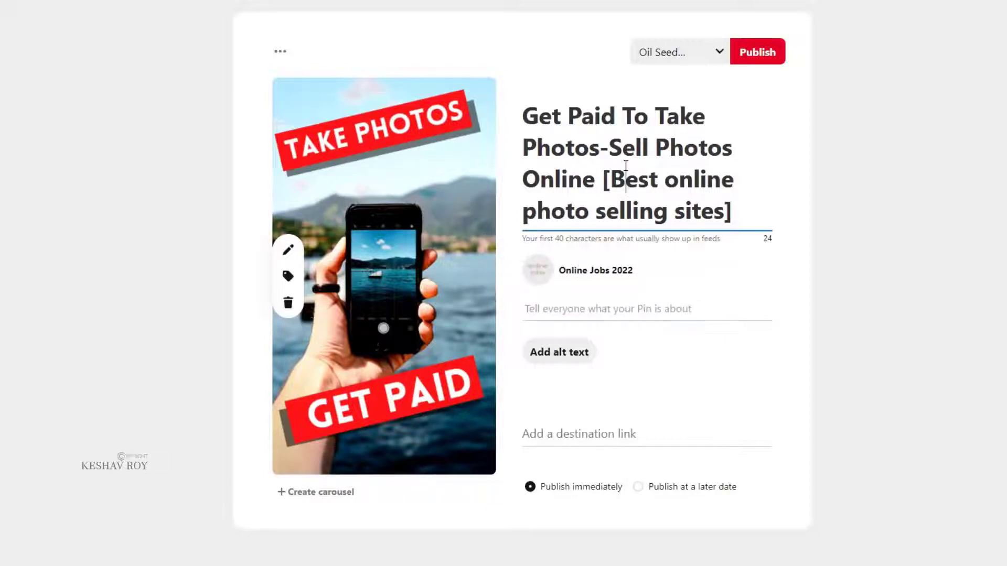
key("ctrl+a")
left_click(599, 305)
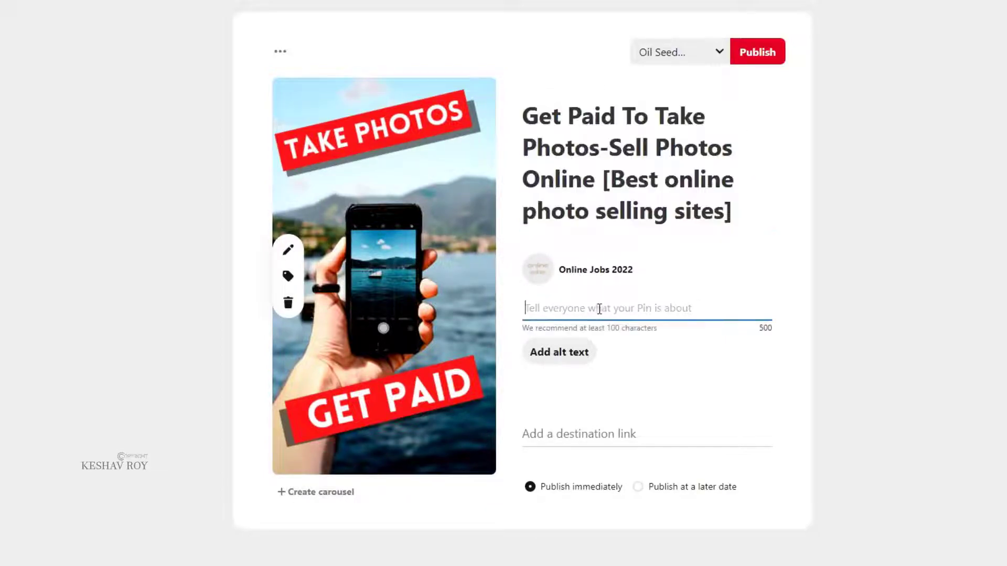
key("ctrl+v")
key("Return")
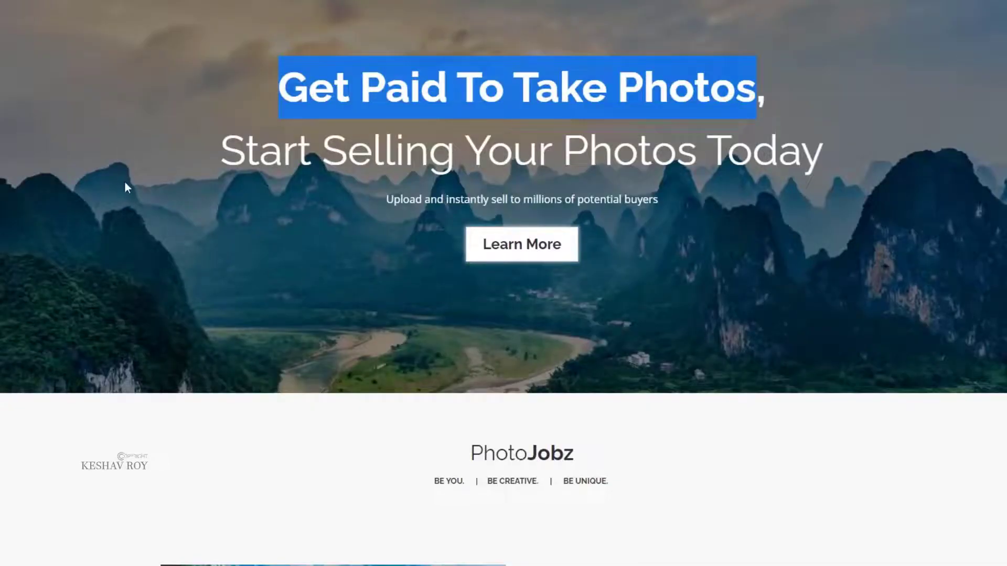
Copy "Start Selling Your Photos Today" and "Upload and instantly sell to millions of potential buyers" from the PhotoJobz page to the top of the description
left_click_drag(219, 141, 901, 143)
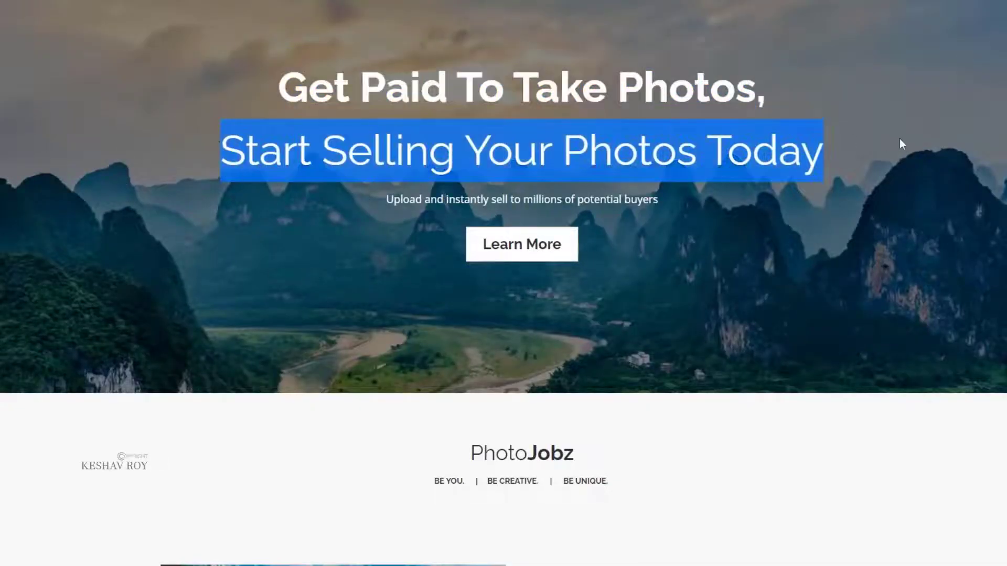
left_click_drag(744, 196, 196, 150)
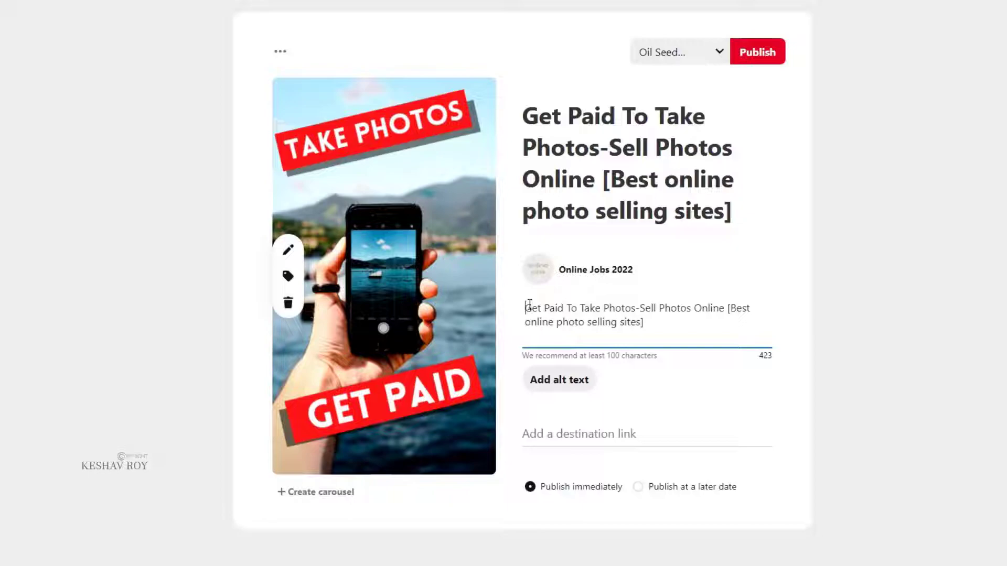
key("Return")
key("Up")
key("ctrl+v")
Append the PhotoJobz "Take Photos!" and "Do You Live Outside The US?" passages to the description, with a blank line between them
key("ctrl+v")
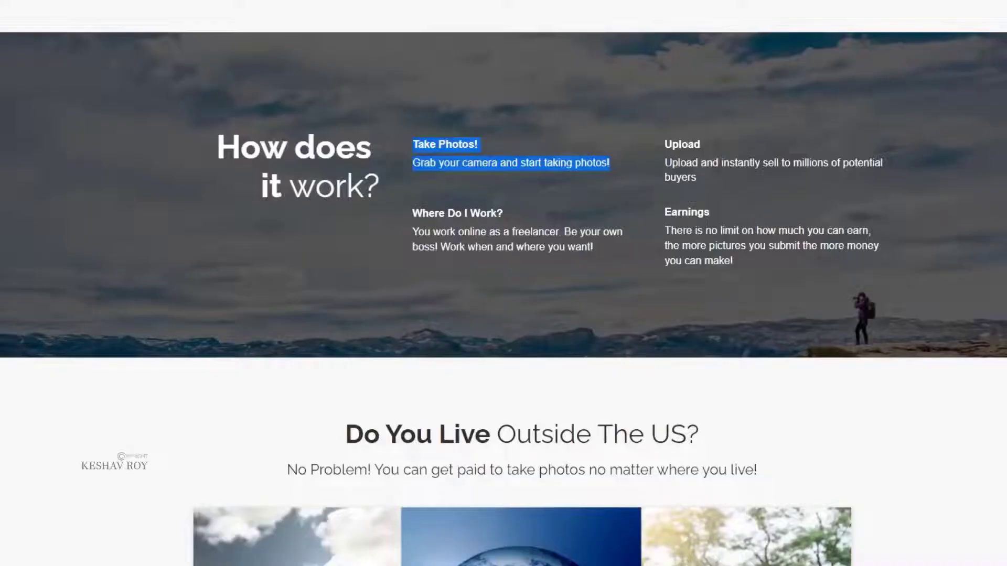
scroll(330, 313, "down", 4)
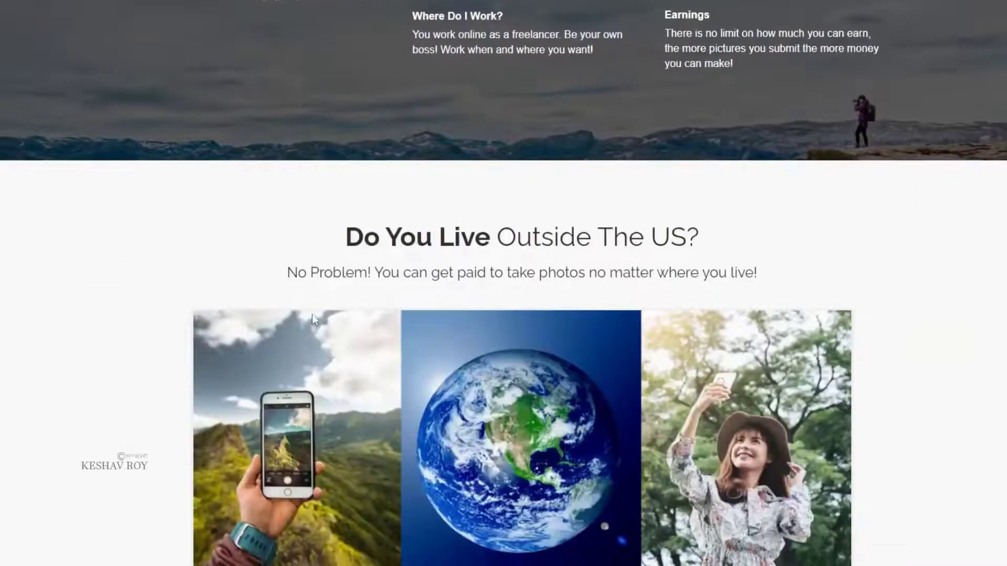
left_click_drag(305, 220, 778, 270)
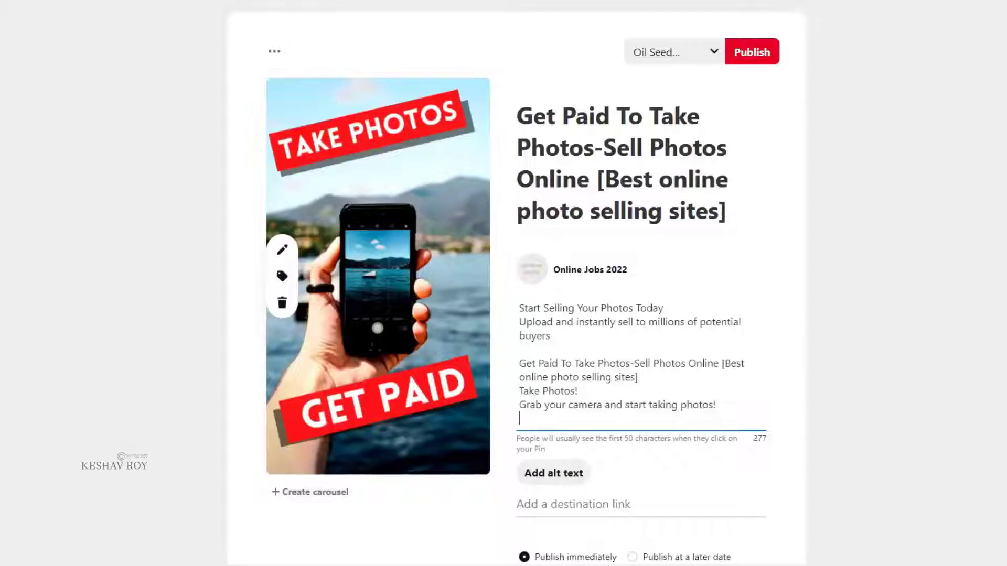
key("ctrl+v")
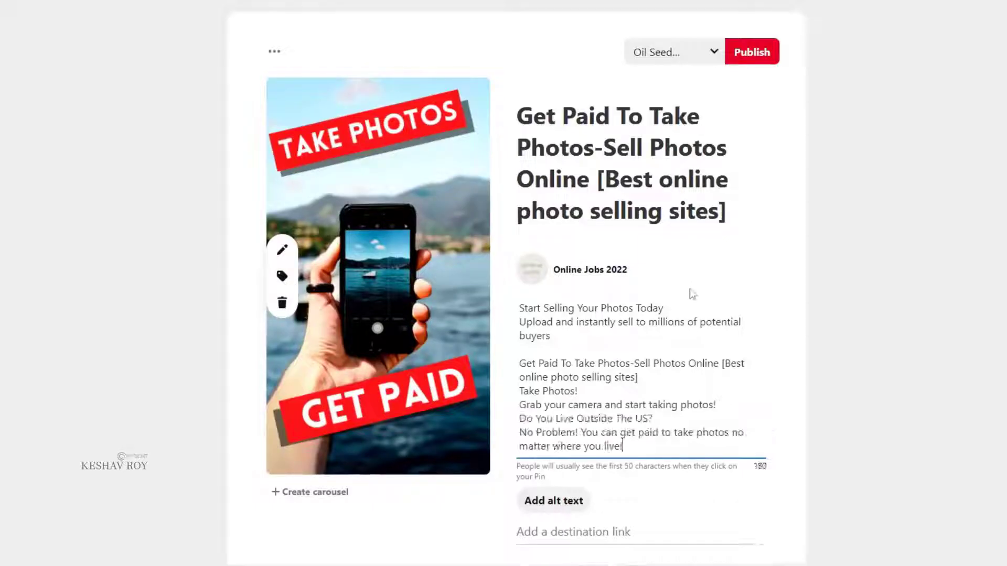
left_click(523, 422)
key("Return")
scroll(574, 444, "down", 2)
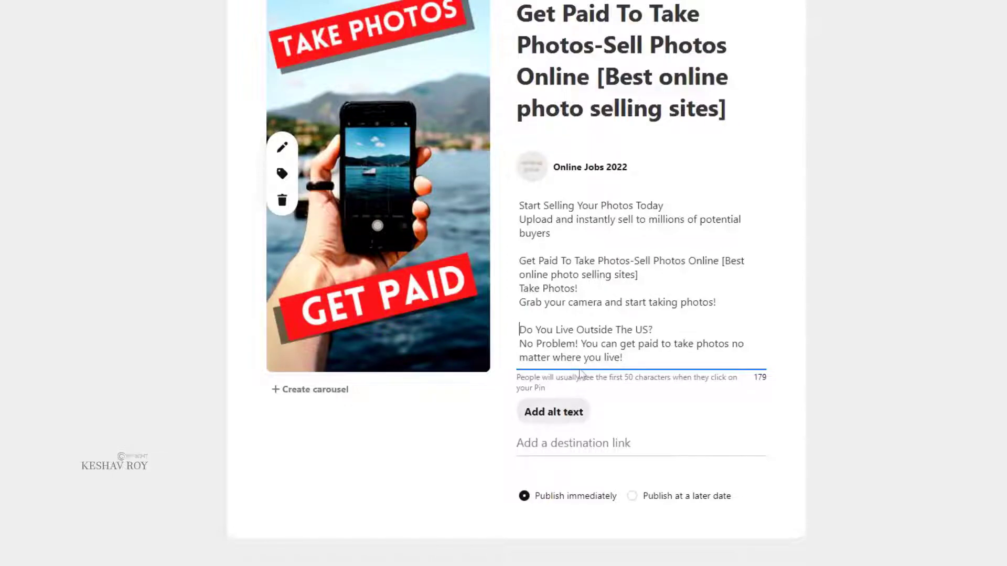
scroll(562, 268, "up", 2)
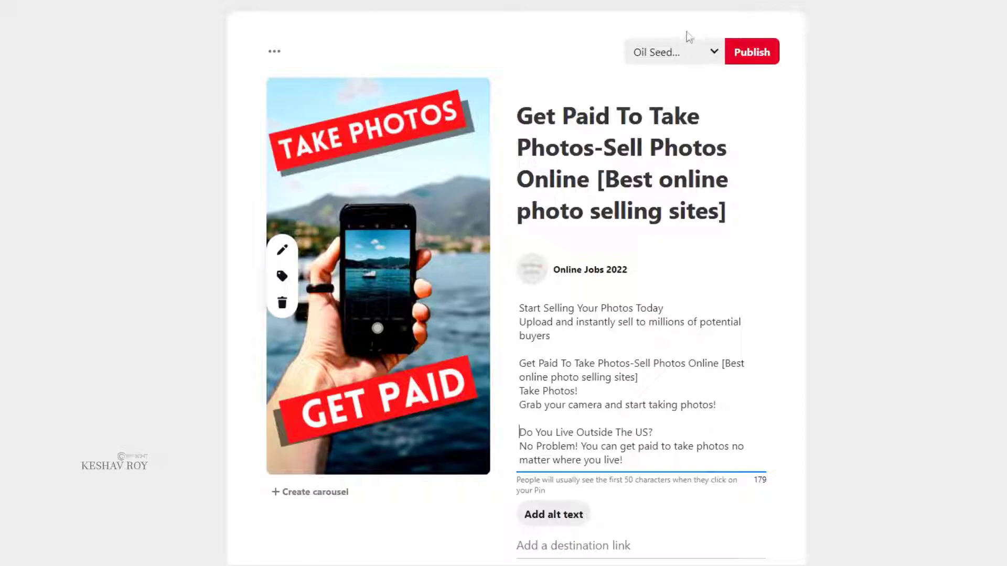
Create a new board for the Pin named "Best online photo selling sites", copying the keyword from Notepad and capitalizing its first letter
left_click(710, 60)
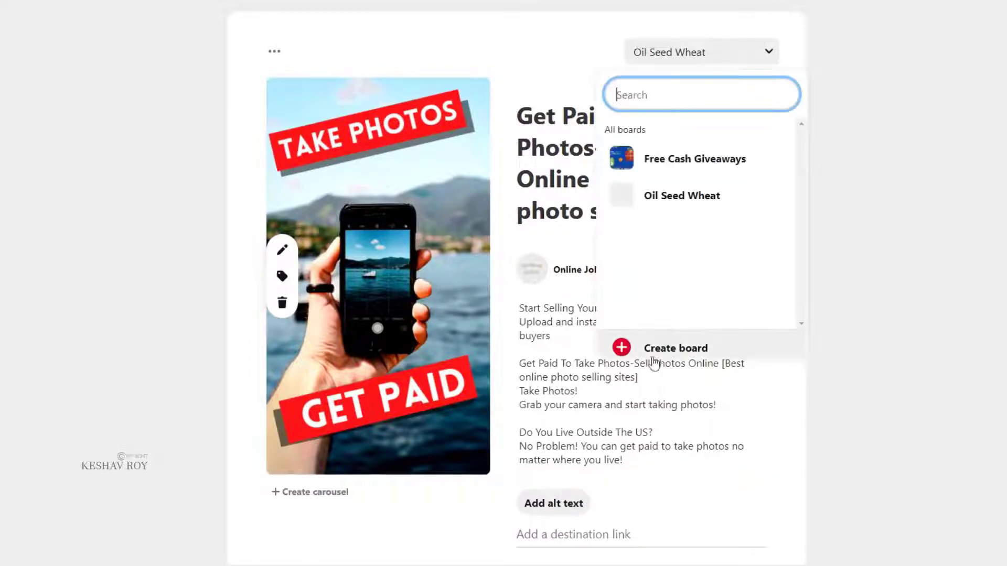
left_click(652, 349)
left_click(493, 228)
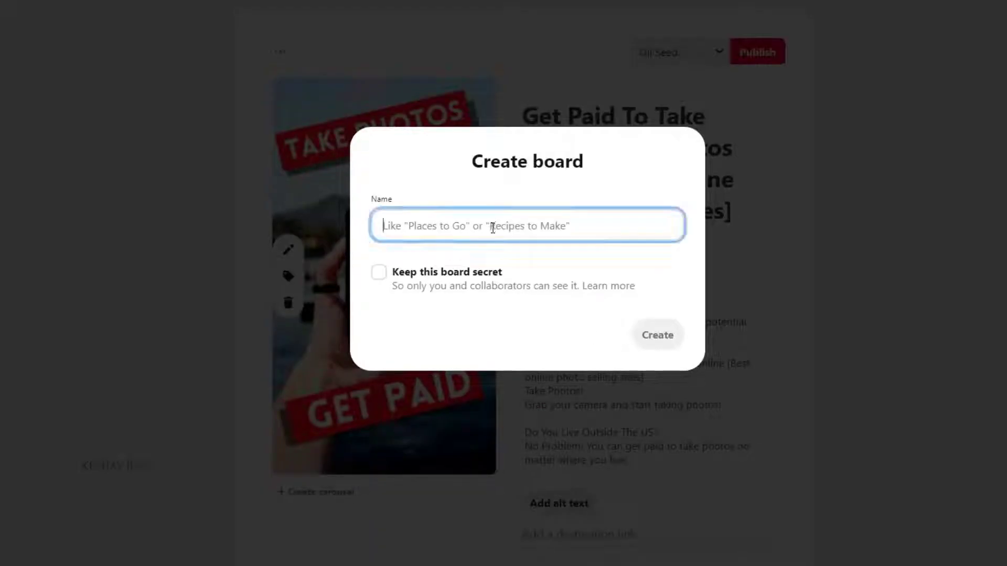
key("ctrl+v")
key("ctrl+z")
key("alt+Tab")
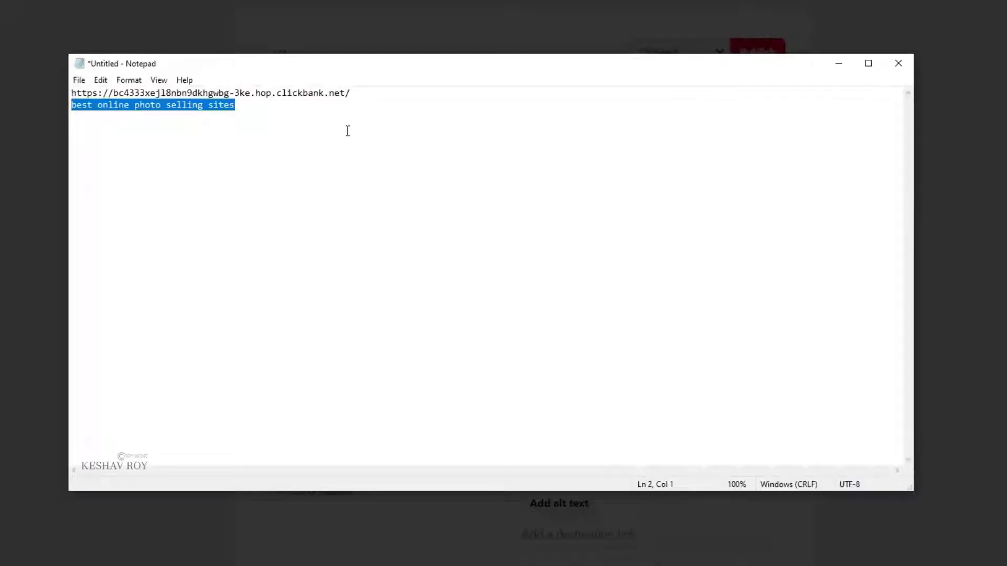
key("ctrl+c")
left_click(838, 63)
key("ctrl+v")
left_click_drag(388, 233, 384, 232)
type("B")
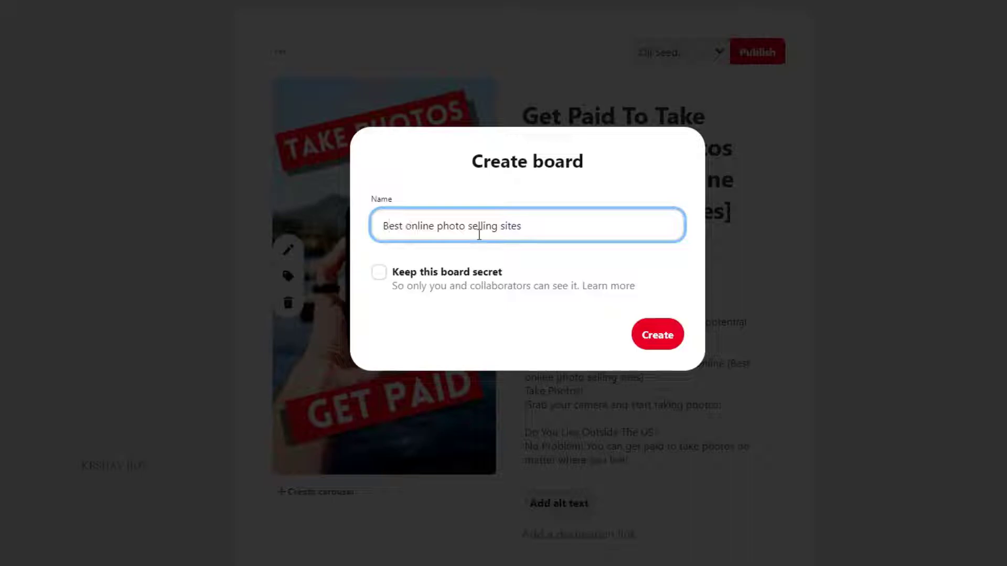
left_click(658, 337)
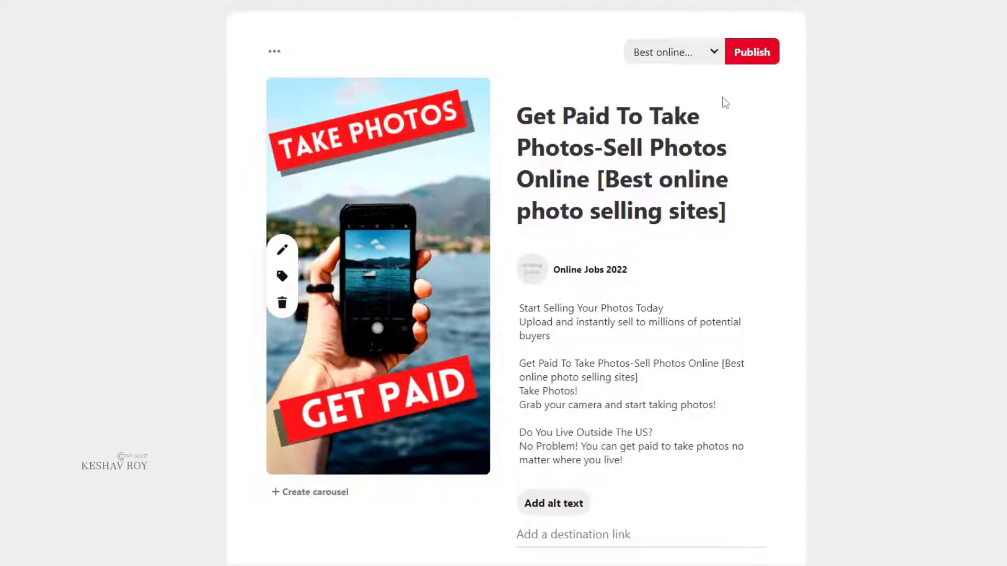
Leave the Pin's destination link empty and search Google for "google sites" in a new browser tab
scroll(725, 103, "down", 2)
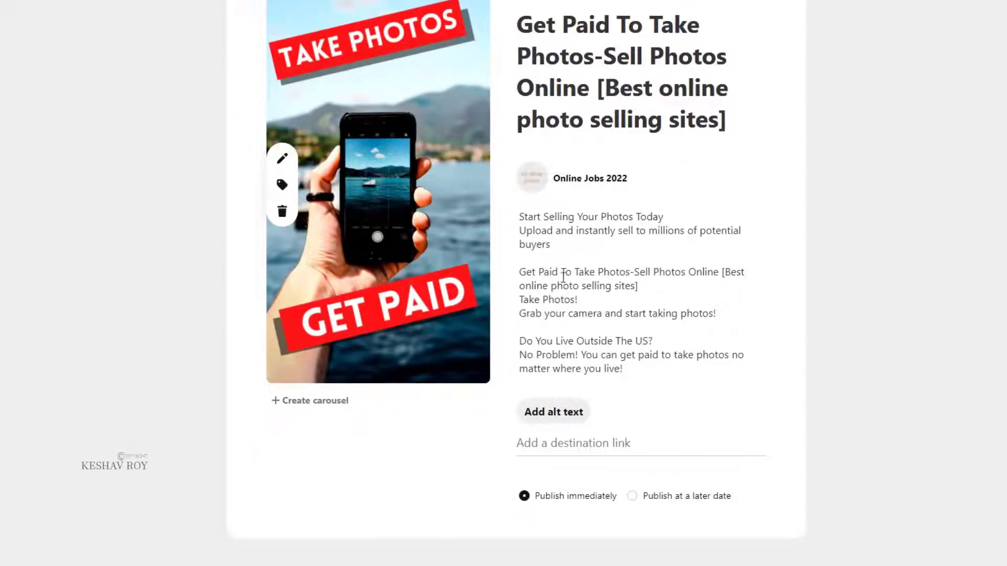
left_click(547, 451)
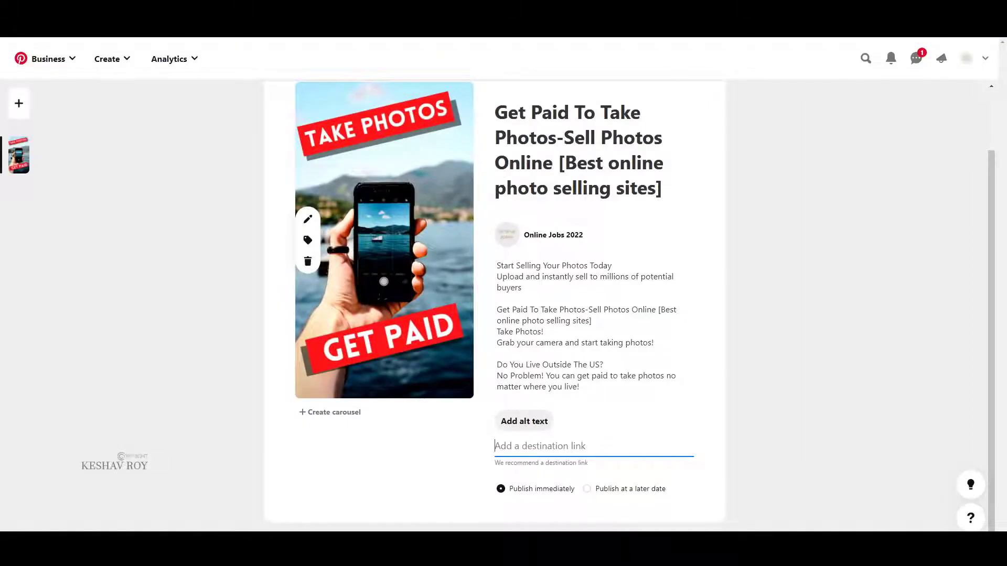
key("ctrl+t")
type("gogo")
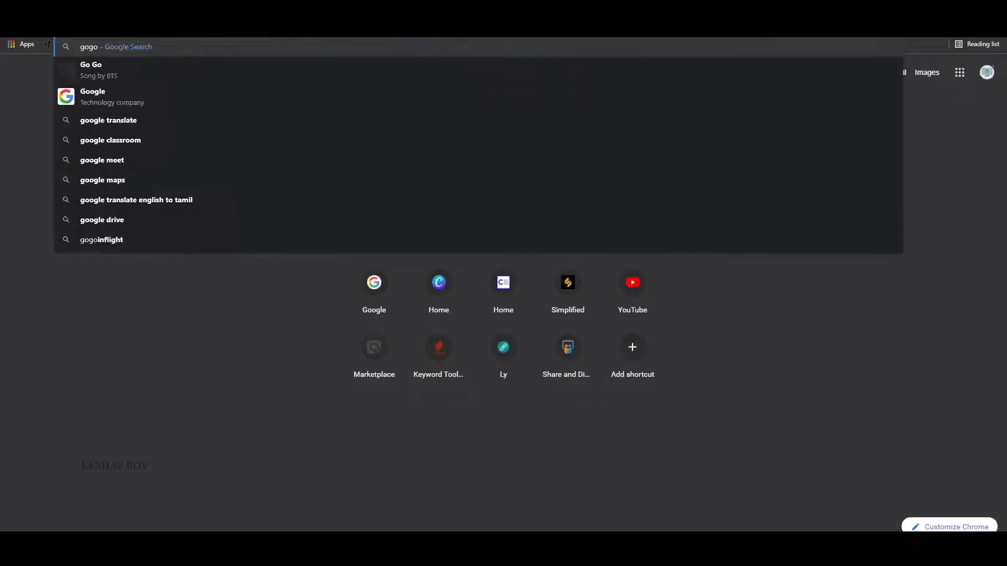
key("BackSpace")
key("BackSpace")
key("BackSpace")
type("ogle")
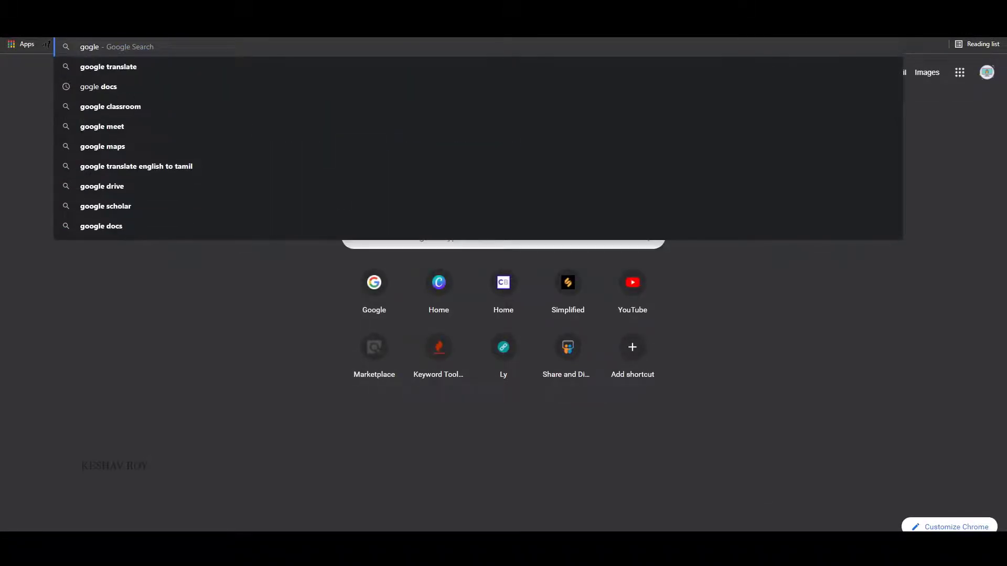
key("BackSpace")
key("BackSpace")
key("BackSpace")
type("ogle sites")
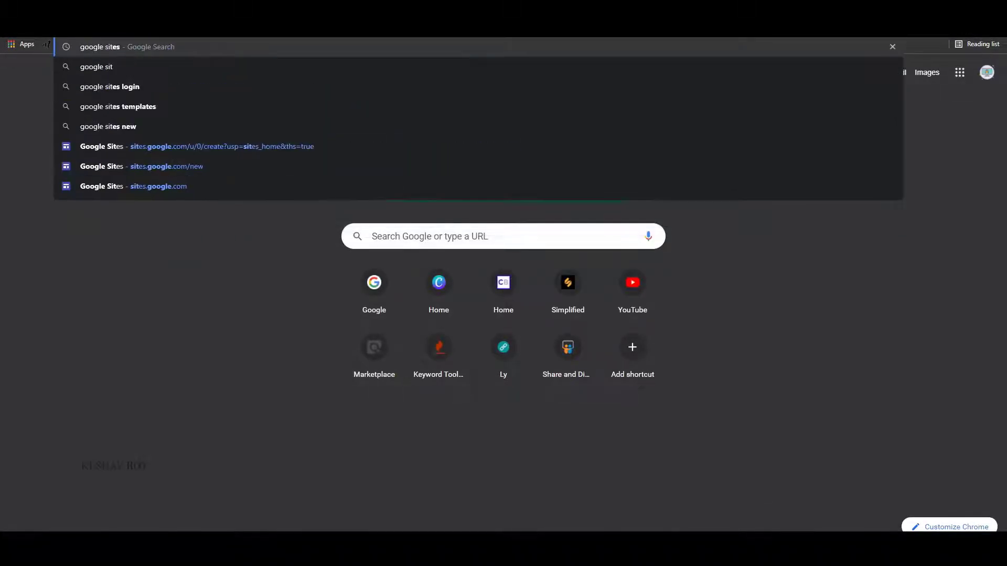
key("Return")
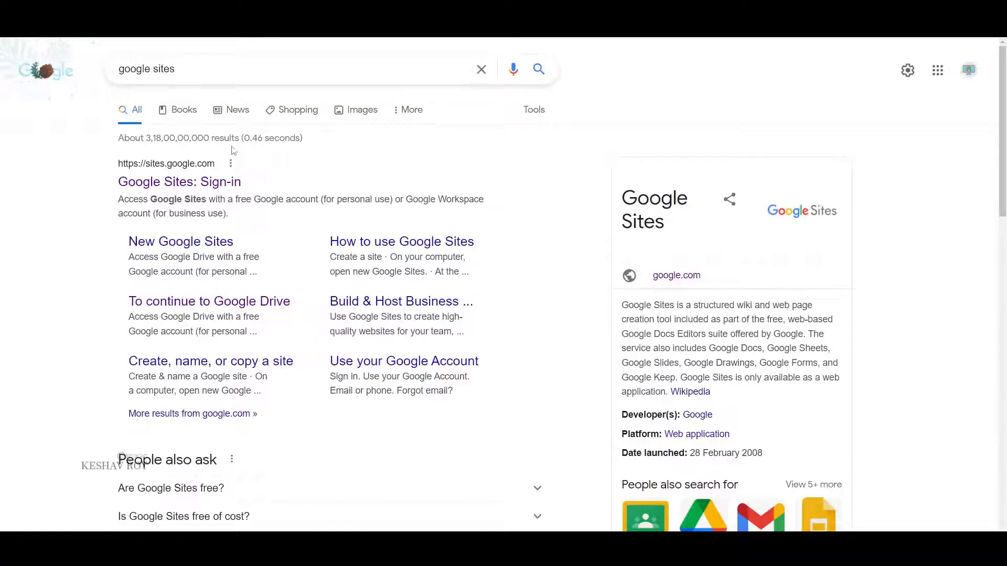
Open Google Sites from the search results and start a new blank site
left_click(218, 182)
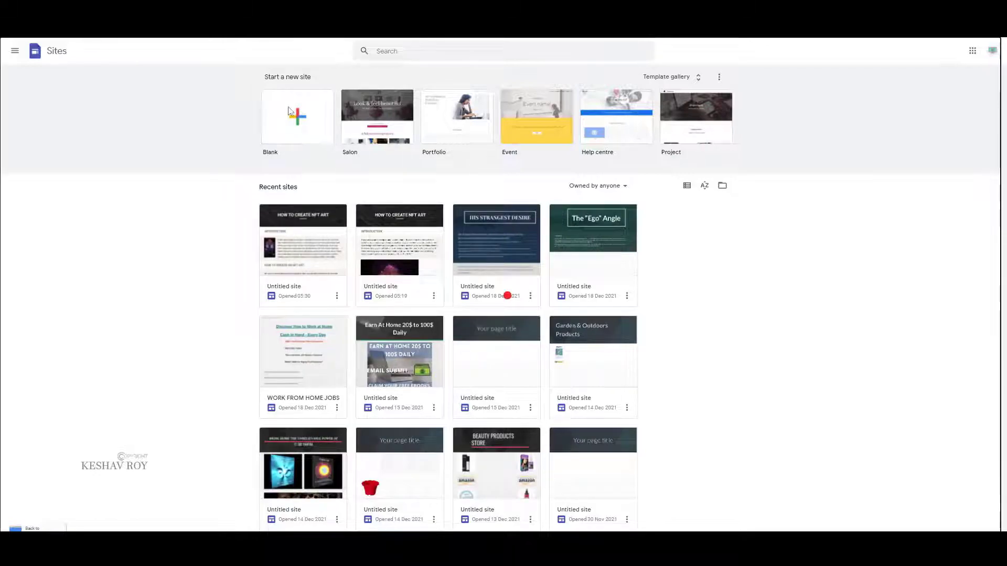
left_click(506, 295)
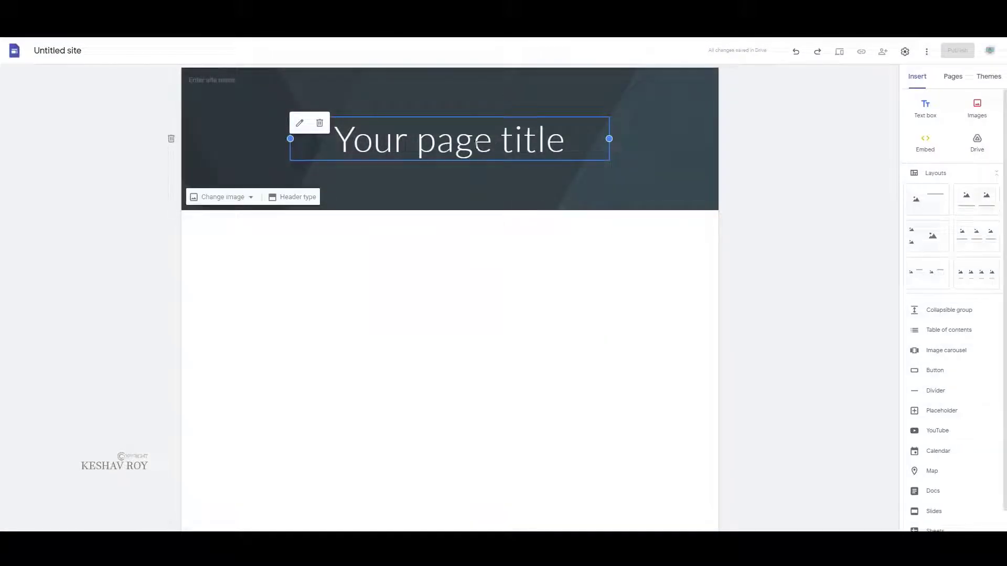
Replace the site's page title with the PhotoJobz headline "Get Paid To Take Photos", omitting the trailing comma
left_click(476, 144)
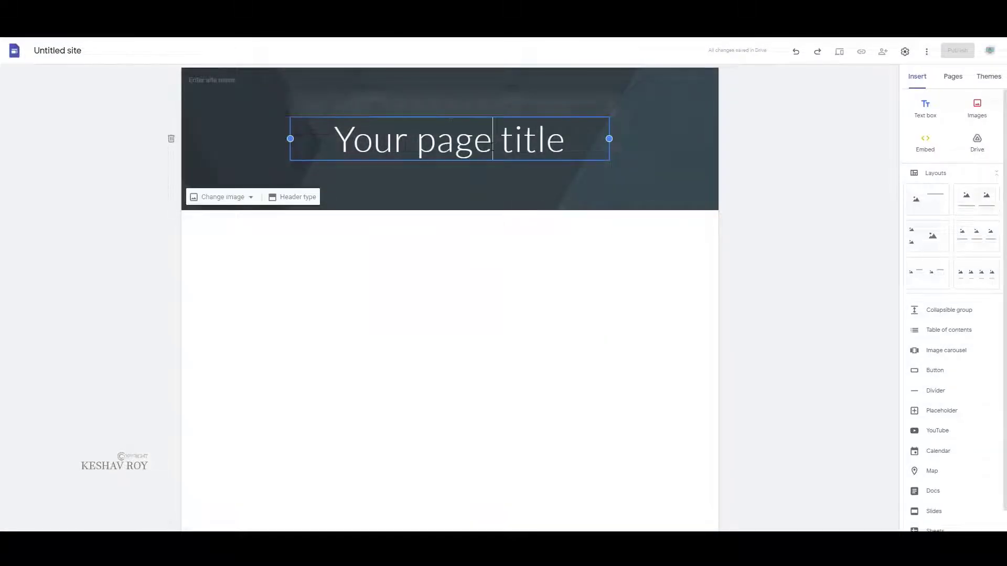
left_click_drag(565, 143, 266, 150)
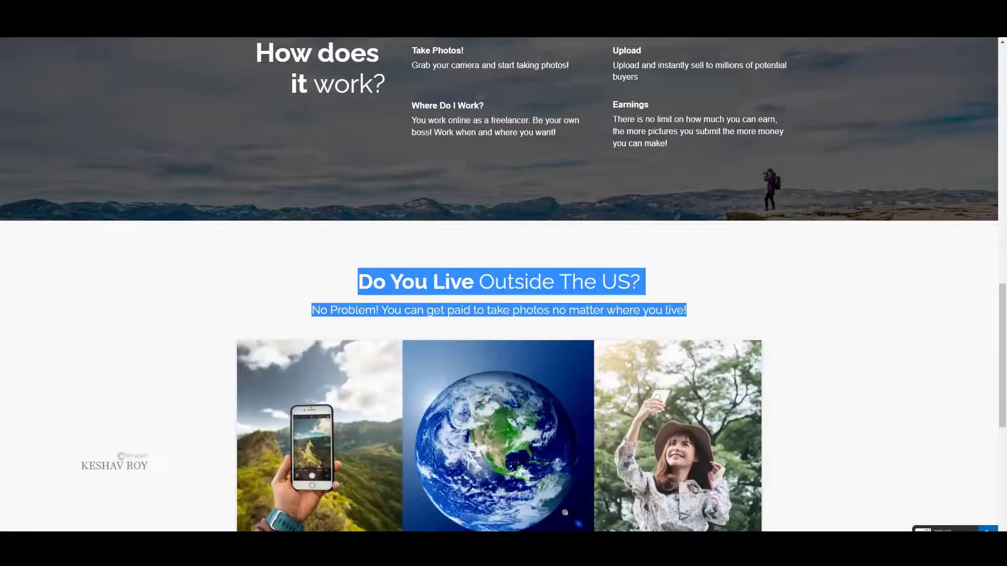
scroll(418, 124, "up", 10)
scroll(370, 244, "up", 3)
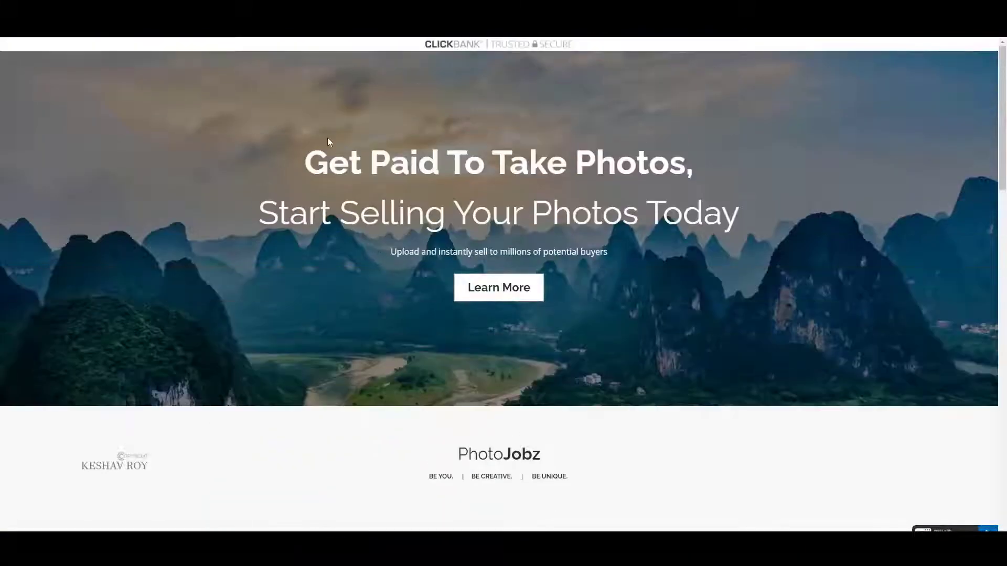
left_click_drag(497, 158, 747, 150)
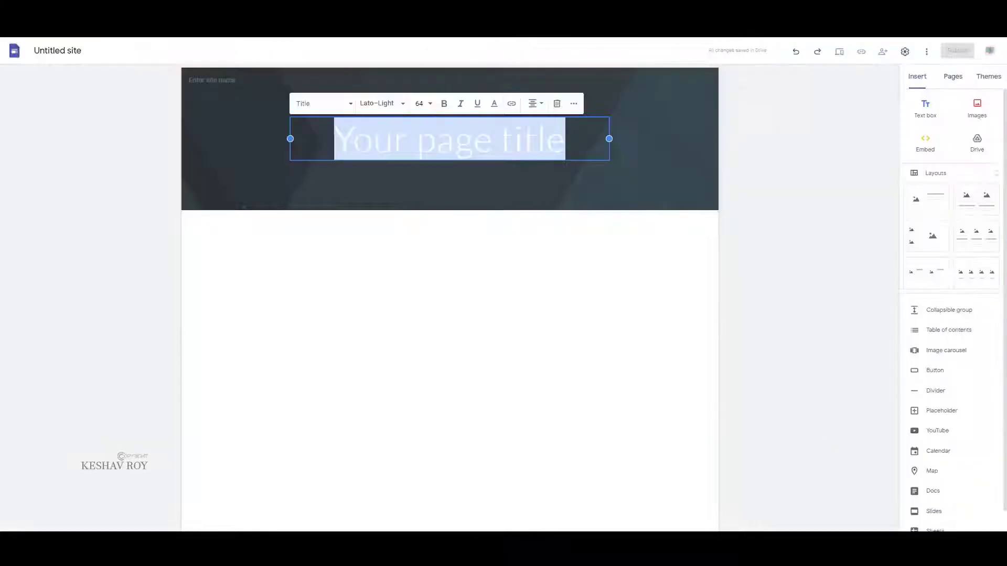
key("ctrl+v")
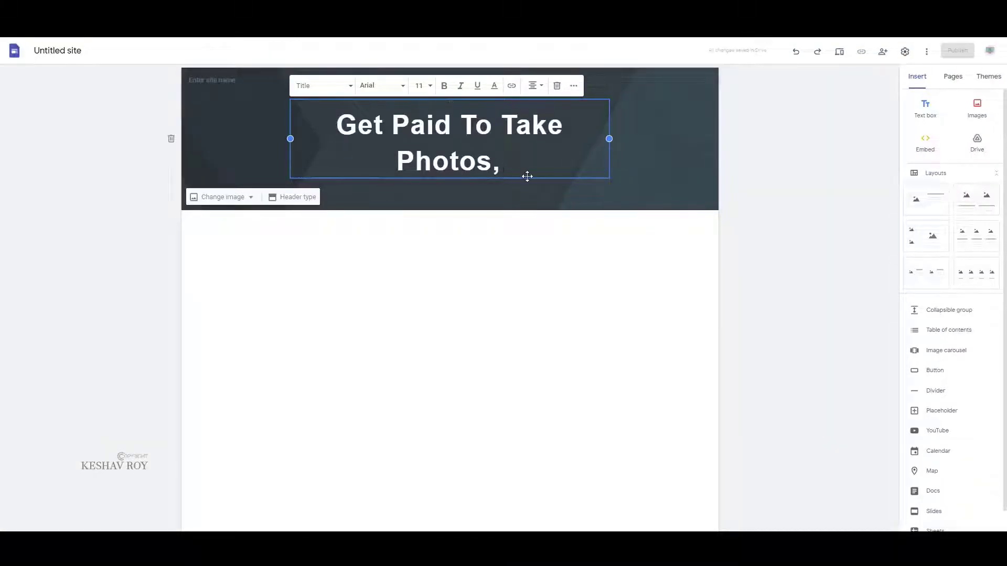
left_click_drag(525, 176, 566, 167)
left_click(544, 165)
key("BackSpace")
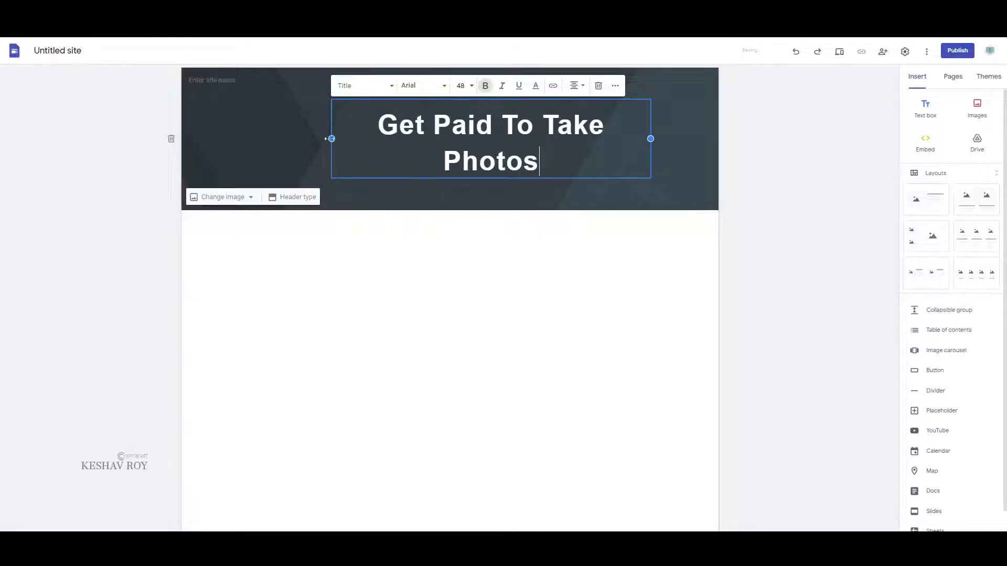
Widen the headline's text box in the header so "Get Paid To Take Photos" fits on one line
left_click_drag(335, 133, 328, 140)
left_click(490, 138)
left_click_drag(526, 139, 651, 139)
left_click(649, 181)
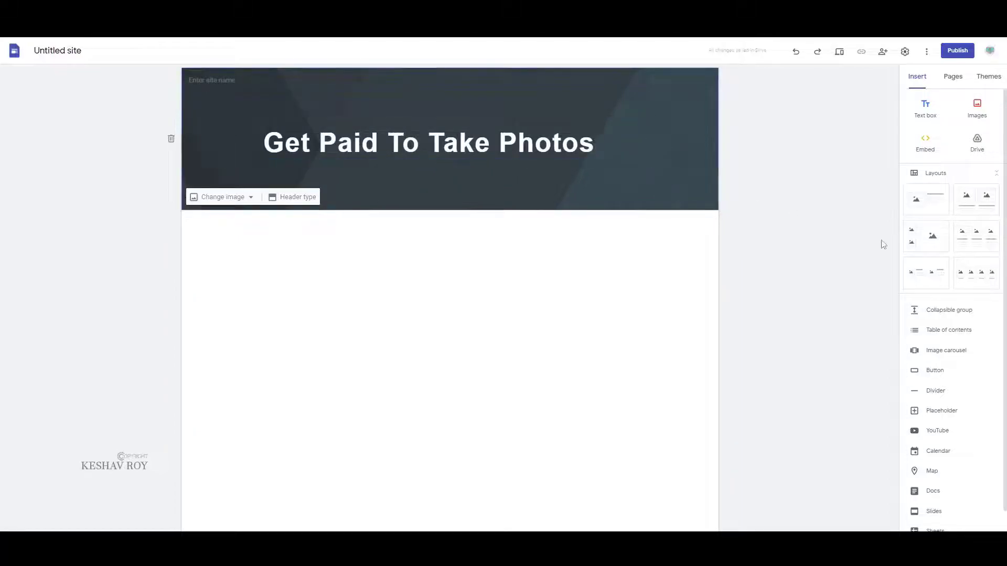
Try several site themes, including Level and Impression, and apply the Diplomat theme
left_click(981, 77)
left_click(929, 238)
left_click(942, 363)
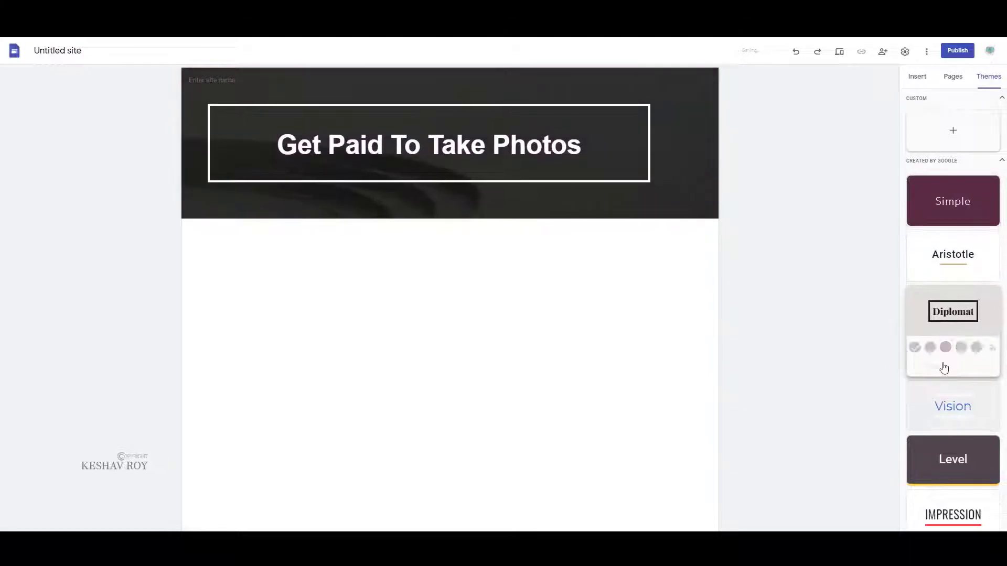
left_click(958, 464)
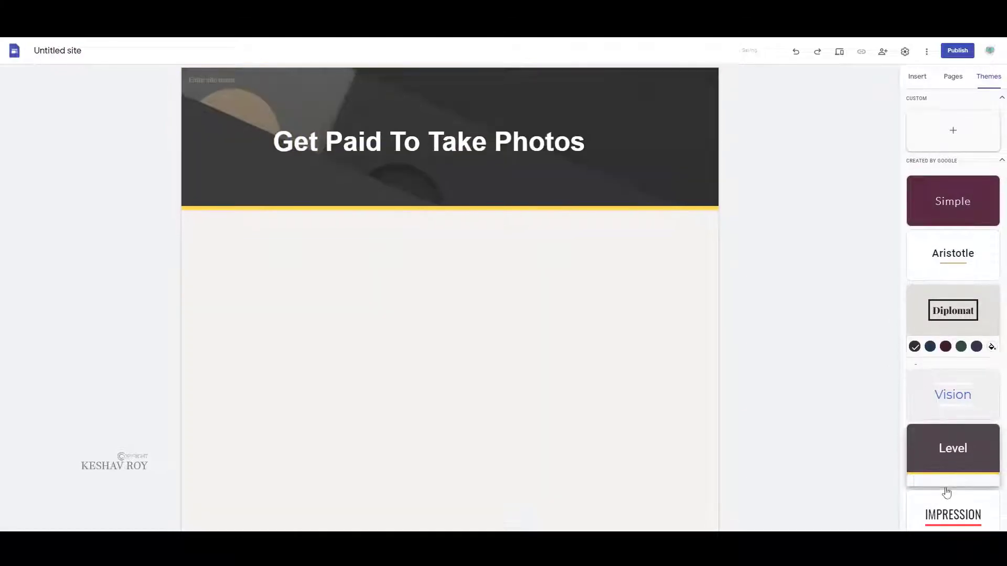
left_click(953, 524)
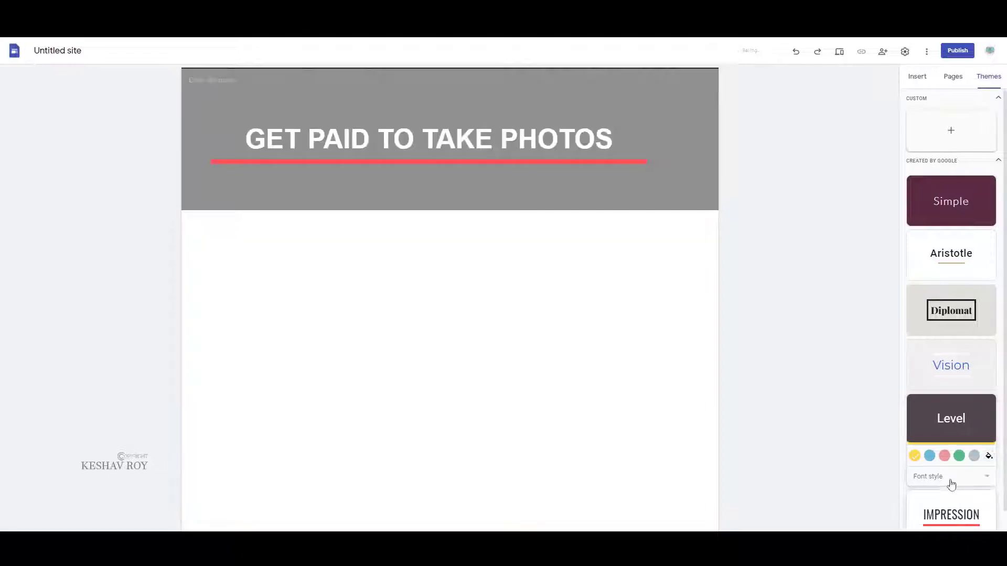
left_click(965, 370)
left_click(961, 316)
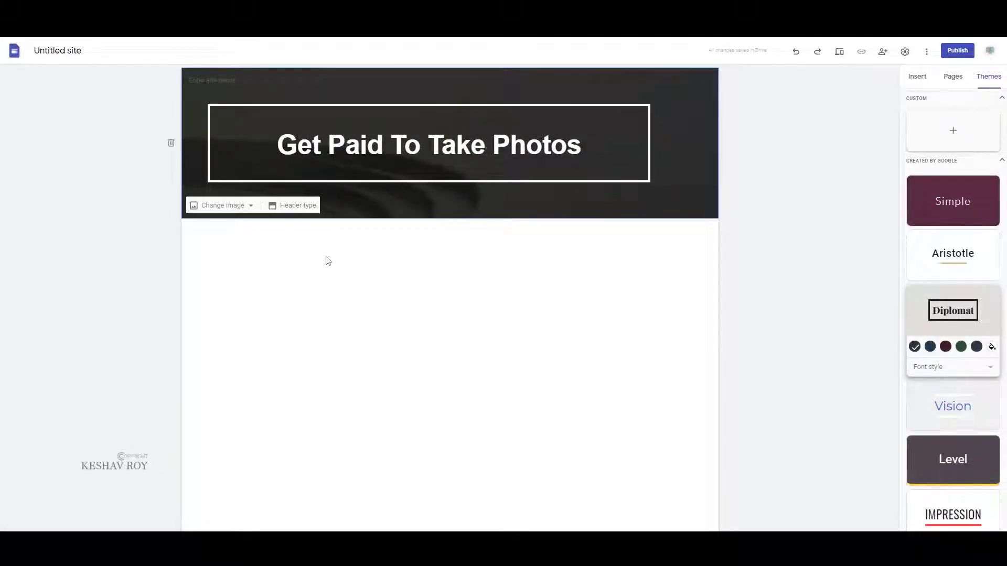
Try other colors of the Diplomat theme and set it to green
left_click(946, 346)
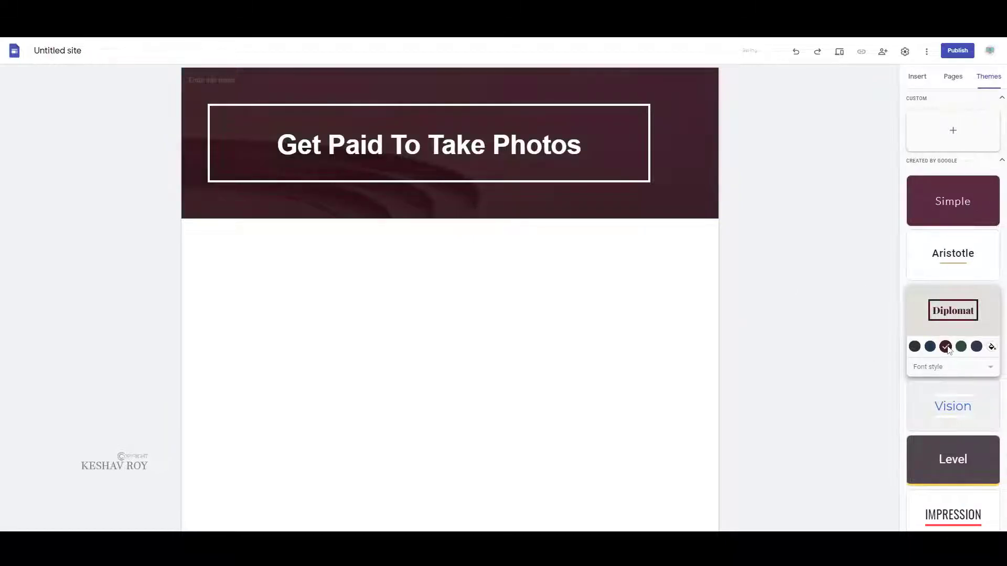
left_click(977, 346)
left_click(961, 346)
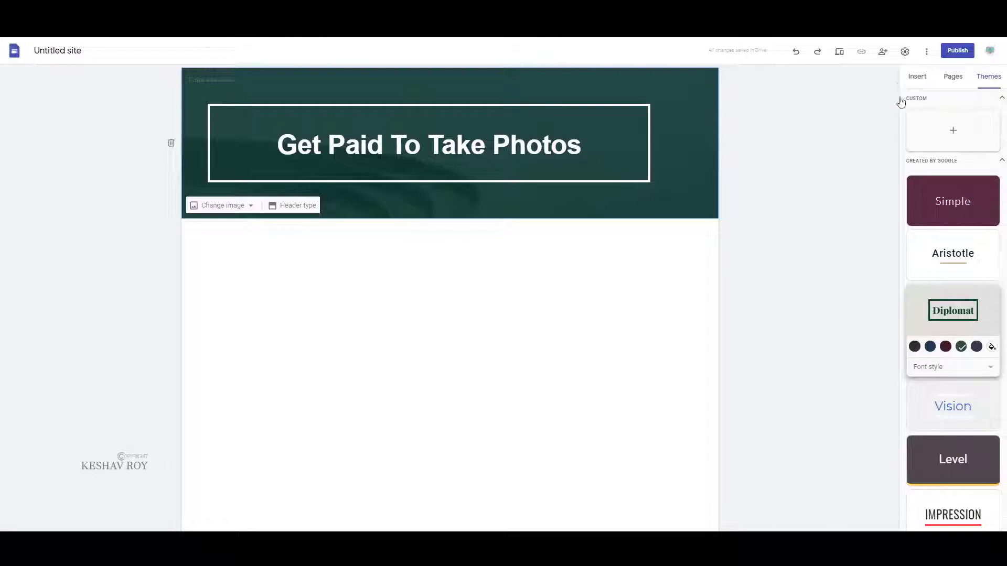
Add a text box with the PhotoJobz lines "Start Selling Your Photos Today" and "Upload and instantly sell to millions of potential buyers", colored black
left_click(916, 77)
left_click(925, 108)
left_click(232, 215)
left_click(255, 260)
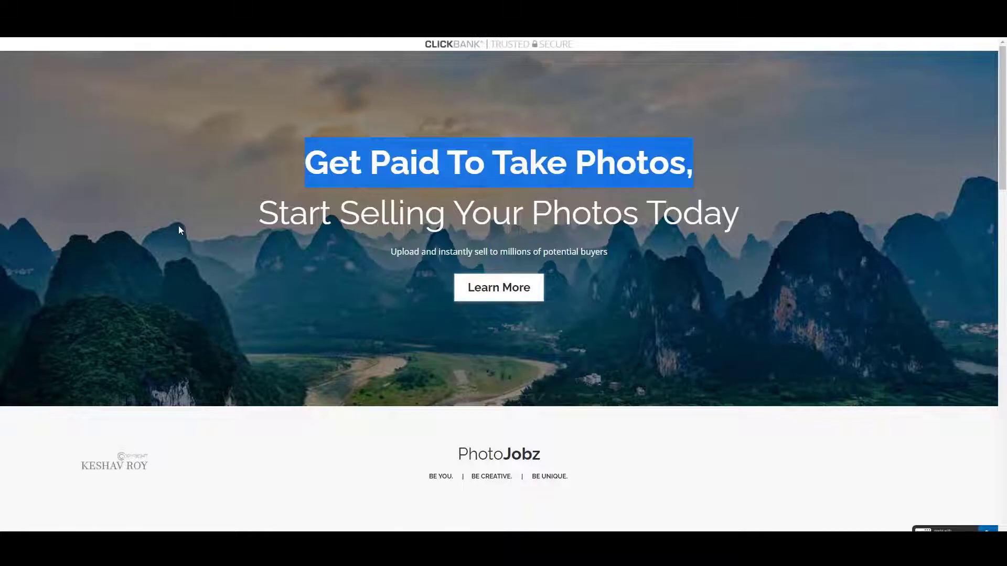
left_click(224, 224)
left_click_drag(223, 225, 722, 255)
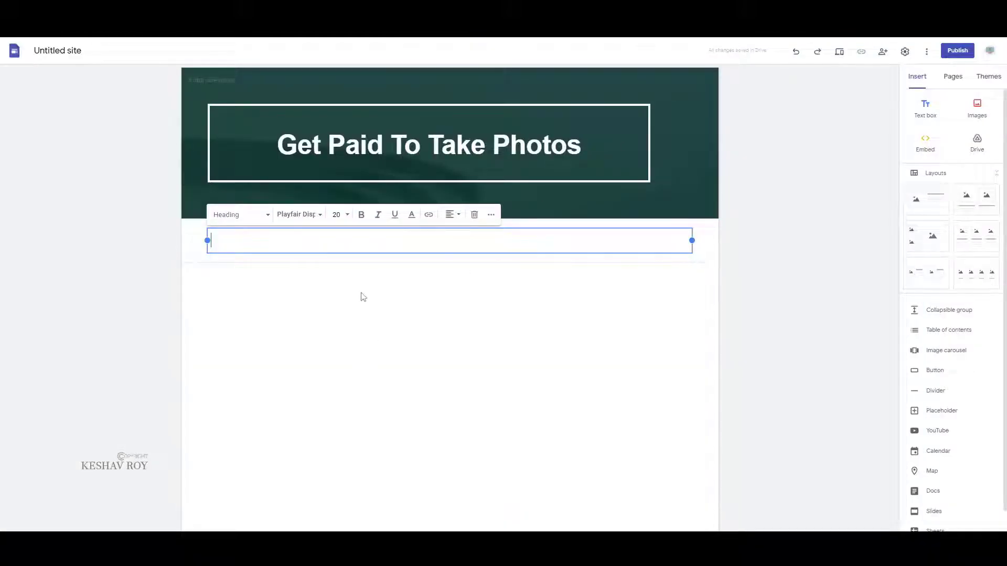
type("Start Selling Your Photos Today Upload and instantly sell to millions of potential buyers")
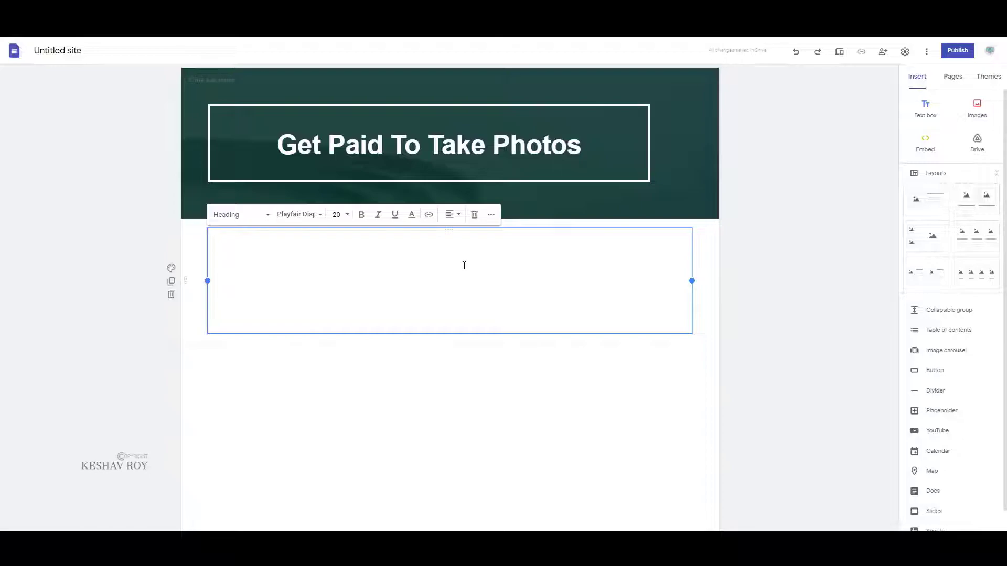
left_click(411, 215)
left_click(395, 237)
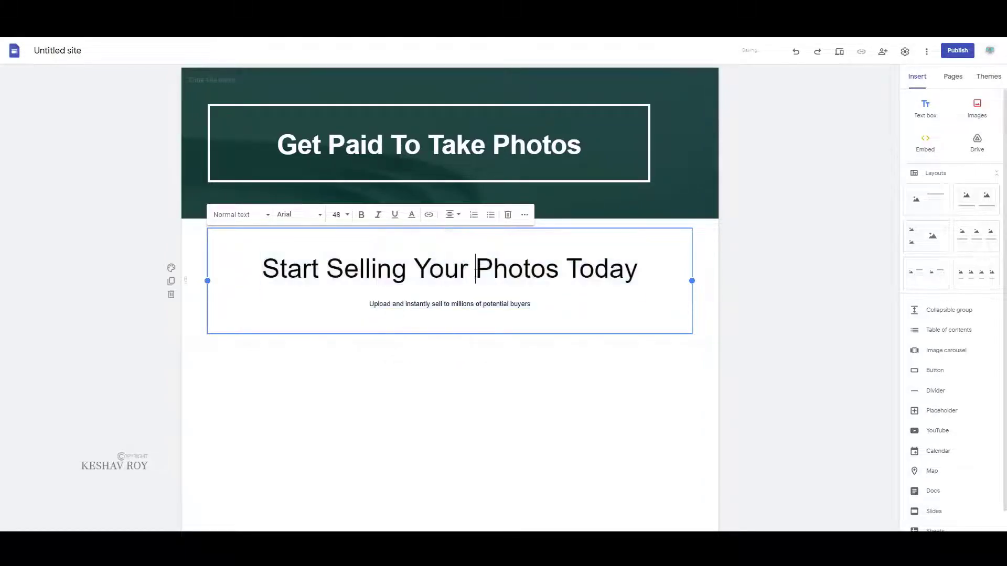
Try the section colours on the "Start Selling Your Photos Today" section and apply the dark green Style 3
left_click(171, 267)
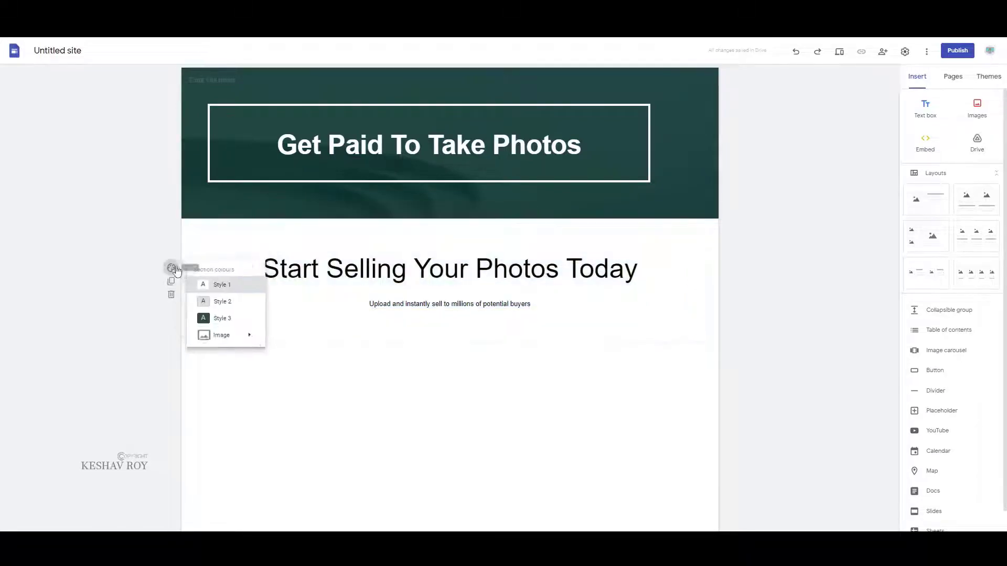
left_click(214, 319)
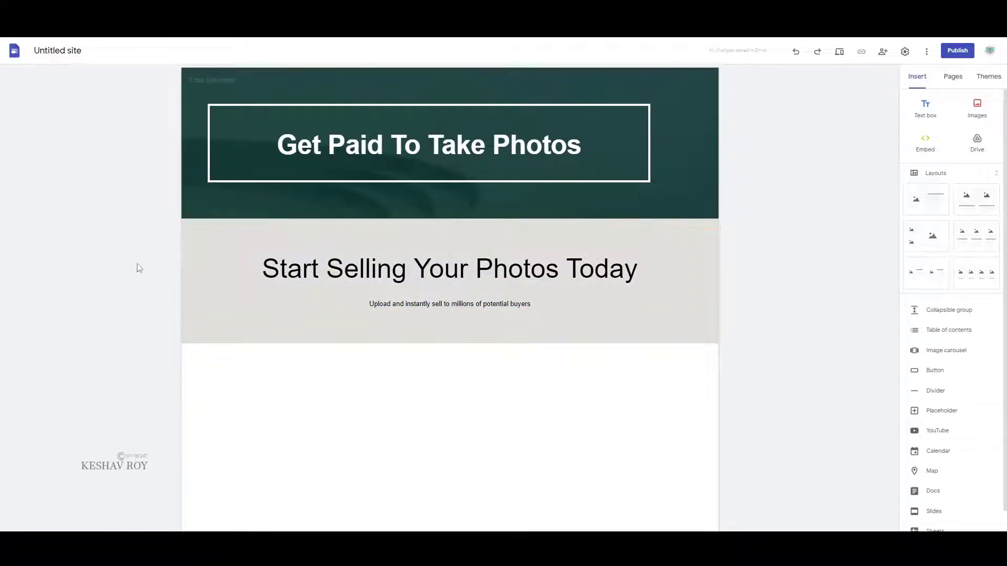
left_click(171, 268)
left_click(171, 268)
left_click(206, 318)
left_click(245, 299)
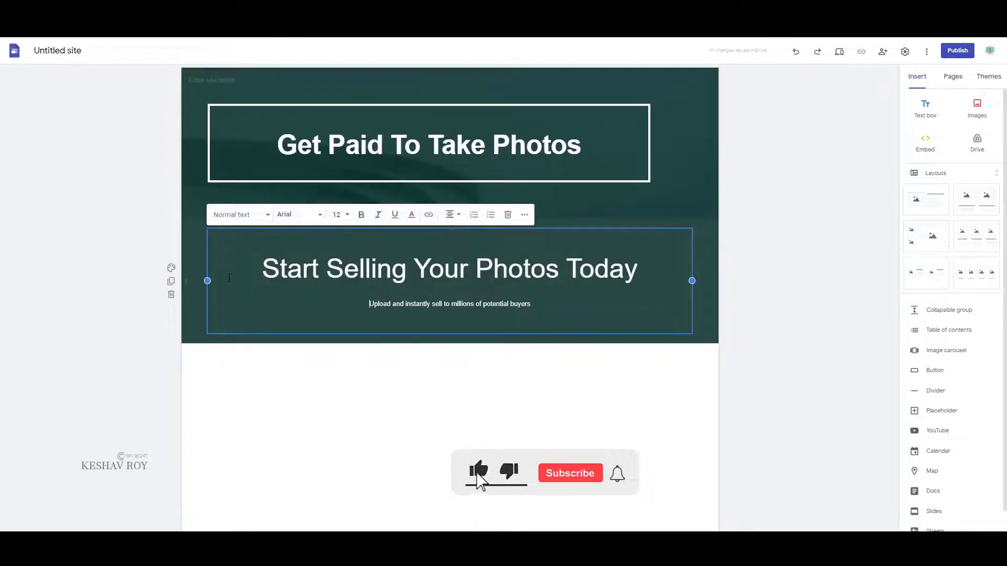
mouse_move(207, 281)
left_mouse_down()
mouse_move(173, 292)
mouse_move(201, 300)
left_mouse_up()
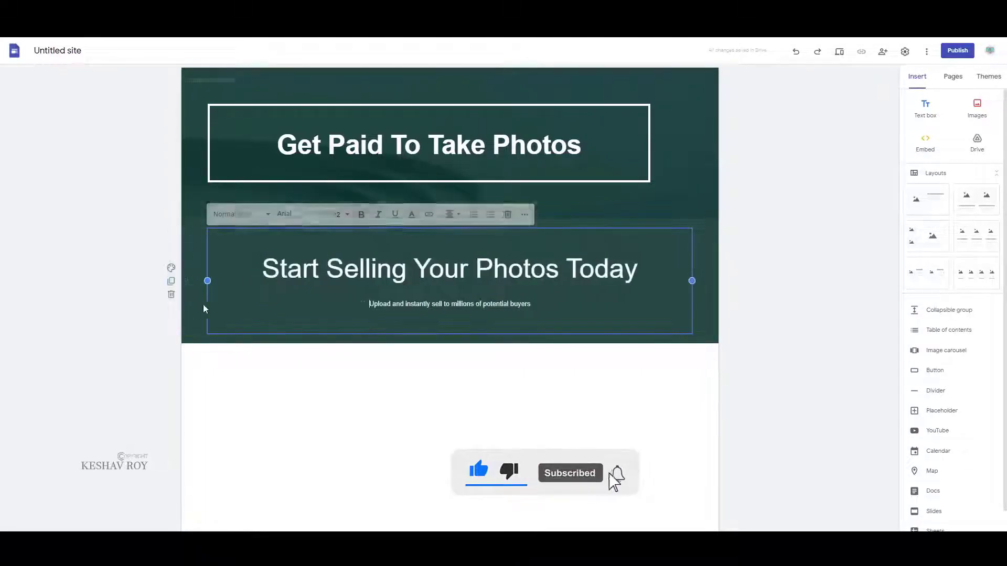
left_click(187, 320)
Make the line "Upload and instantly sell to millions of potential buyers" bold
left_click_drag(555, 311, 359, 304)
left_click(361, 215)
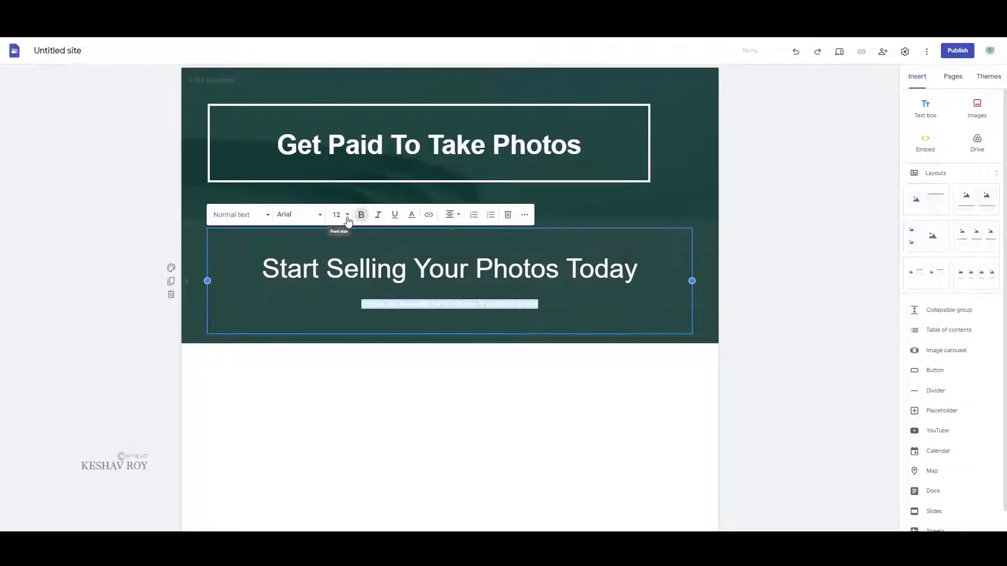
Try font size 24 on the "Upload and instantly sell" line and undo it
left_click(346, 215)
left_click(335, 379)
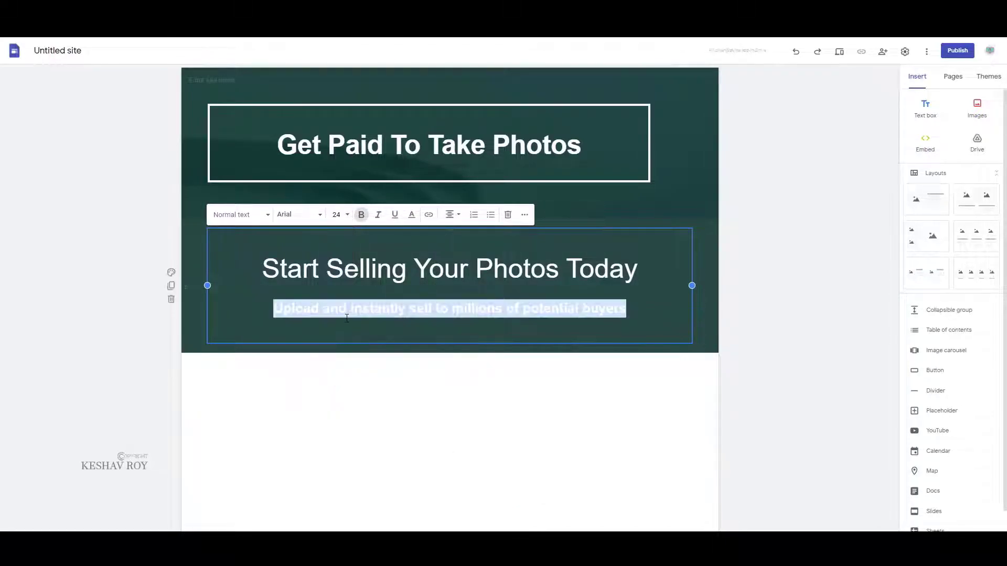
left_click(266, 302)
key("ctrl+z")
Set the font size of the "Upload and instantly sell" line to 14
left_click_drag(544, 311, 360, 305)
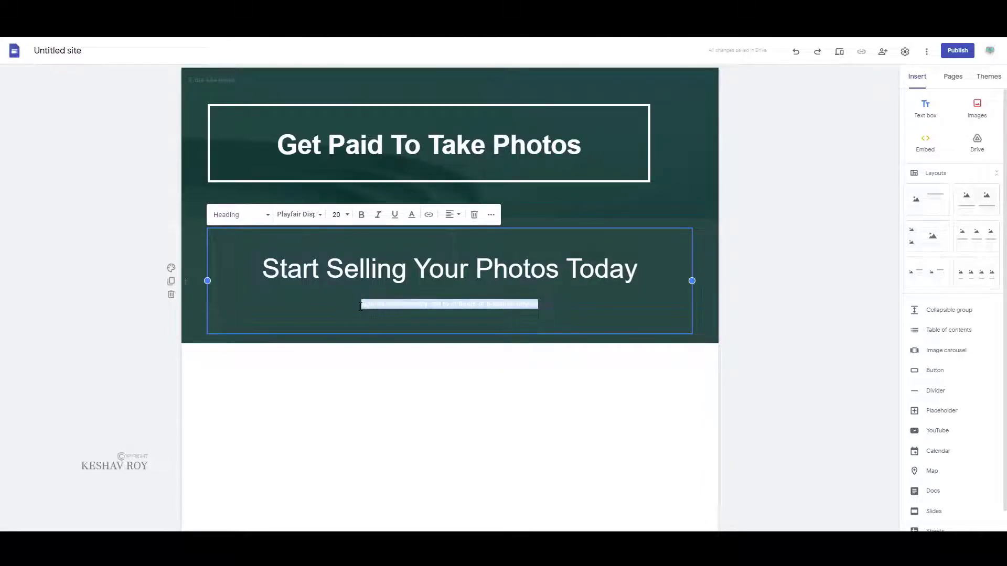
left_click(348, 215)
left_click(338, 341)
left_click(434, 305)
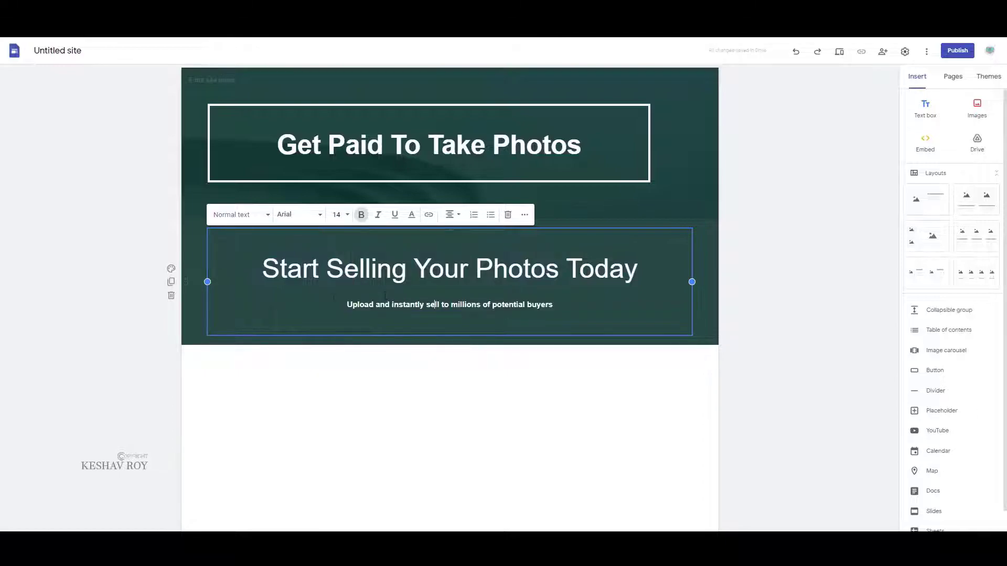
left_click(548, 363)
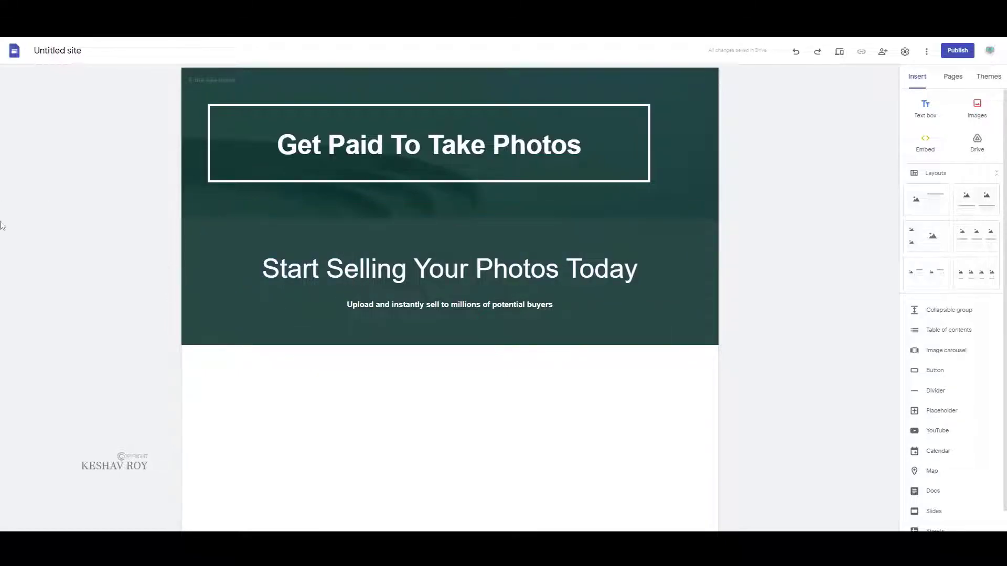
Add another text box and paste in the PhotoJobz text from "Do You Live Outside The US?" through the "Grab your camera and get started!" section
left_click(924, 101)
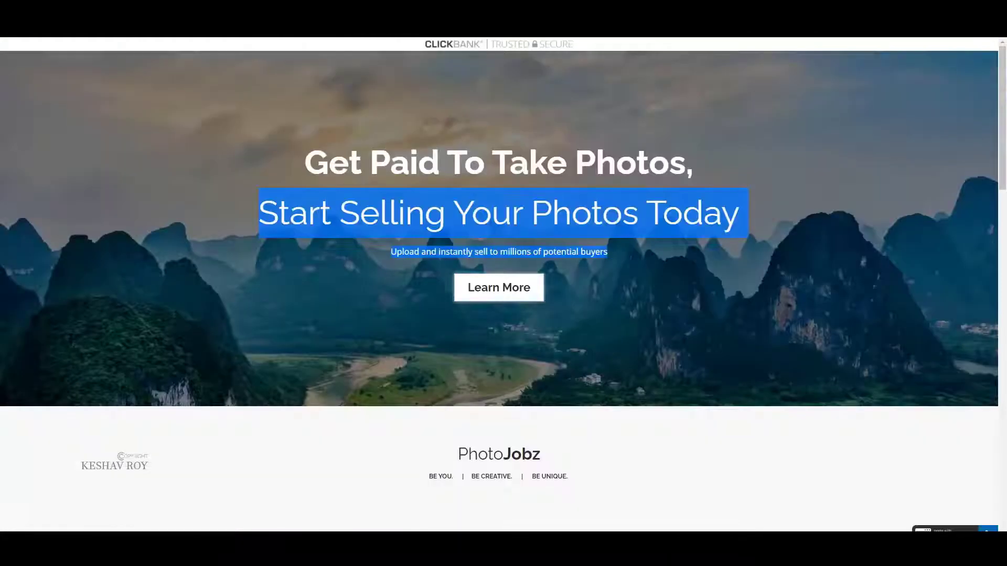
scroll(499, 378, "down", 10)
scroll(519, 397, "down", 8)
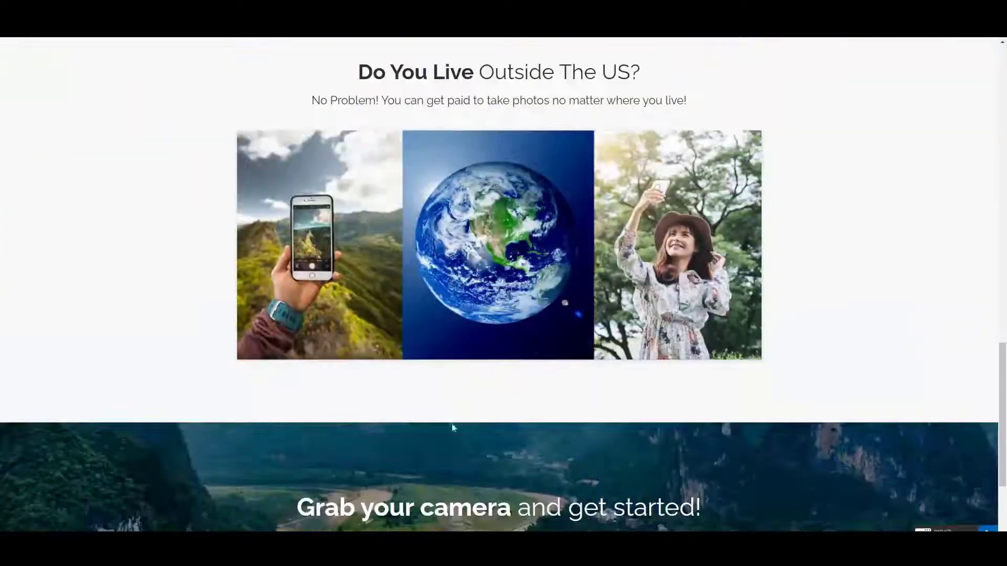
scroll(438, 395, "down", 3)
left_click_drag(311, 336, 708, 388)
left_click(650, 387)
scroll(600, 370, "up", 8)
scroll(598, 370, "down", 10)
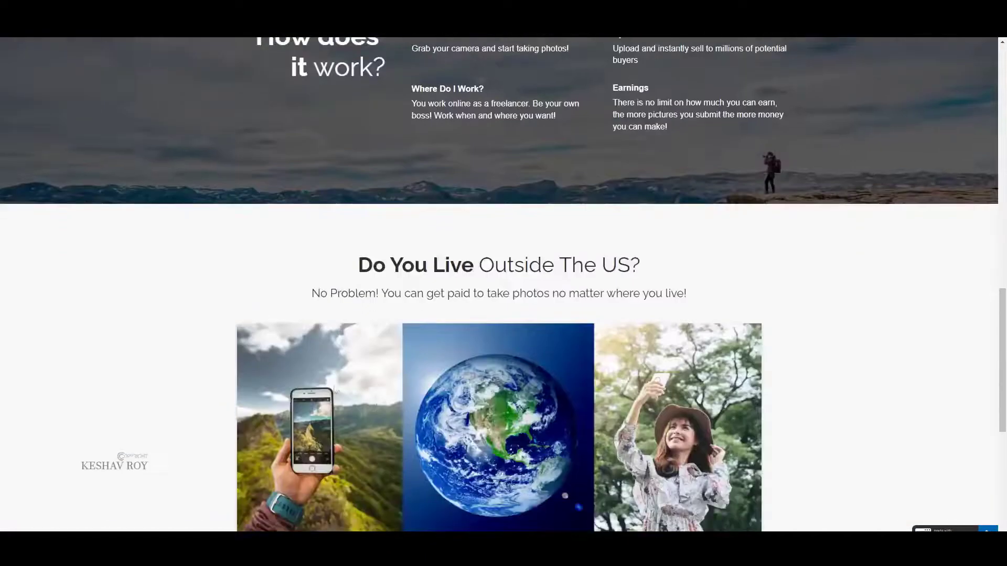
scroll(253, 273, "up", 3)
scroll(731, 353, "down", 5)
left_click_drag(349, 159, 679, 363)
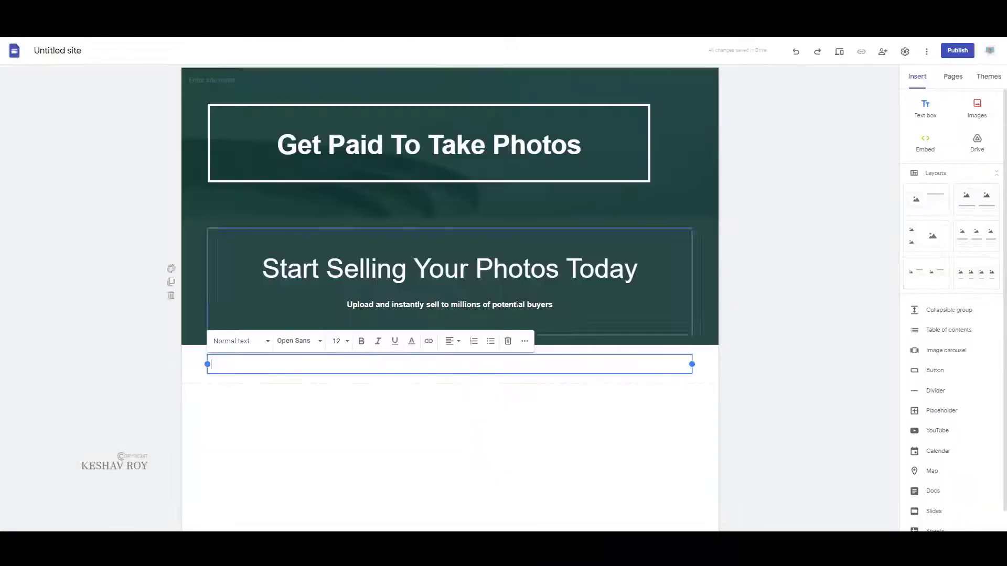
key("ctrl+v")
Color all text in the new text box black
scroll(424, 430, "down", 1)
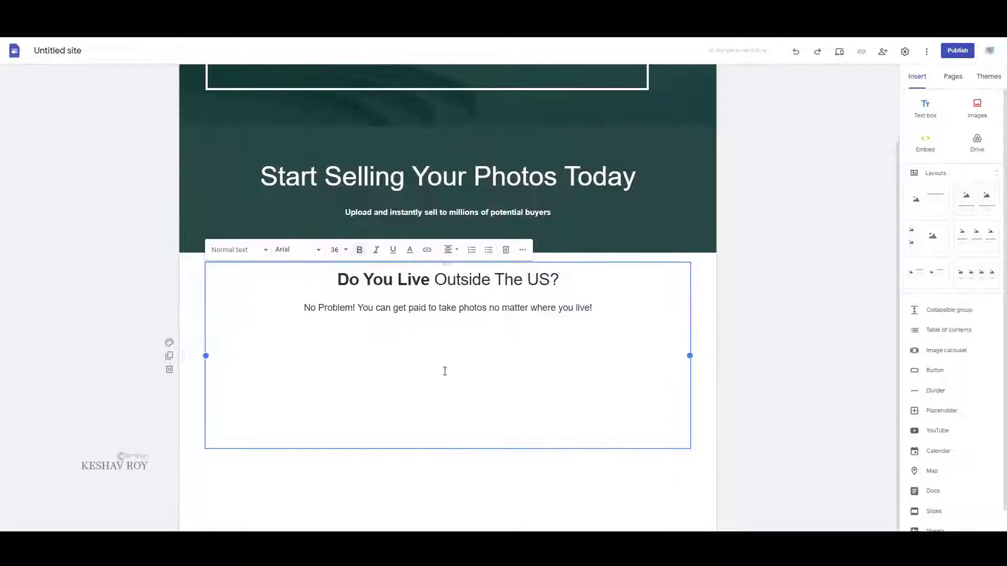
left_click_drag(430, 389, 584, 395)
key("ctrl+a")
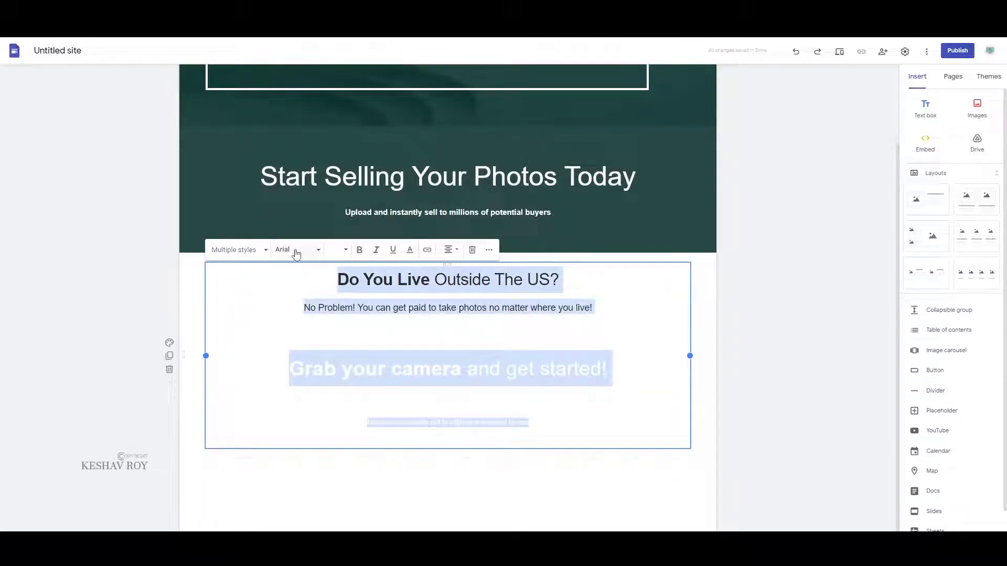
left_click(410, 250)
left_click(394, 273)
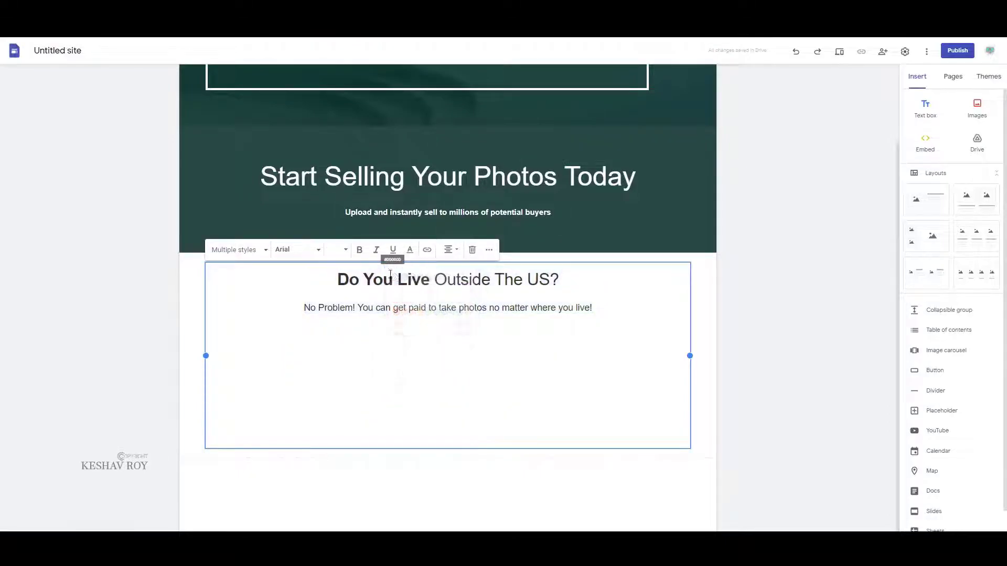
left_click(376, 338)
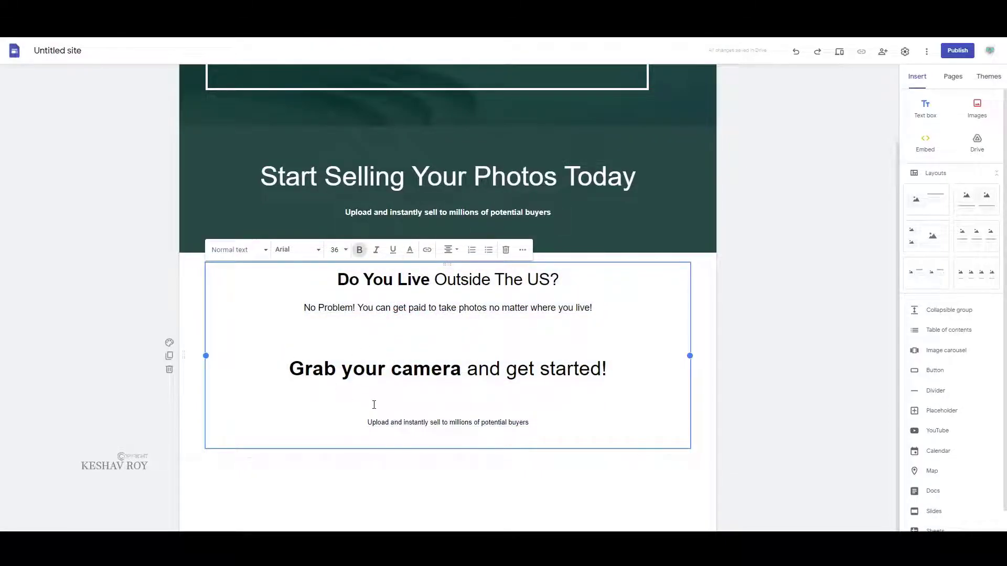
Insert blank lines above "Grab your camera and get started!" and above "Do You Live Outside The US?"
key("Return")
left_click(325, 279)
key("Return")
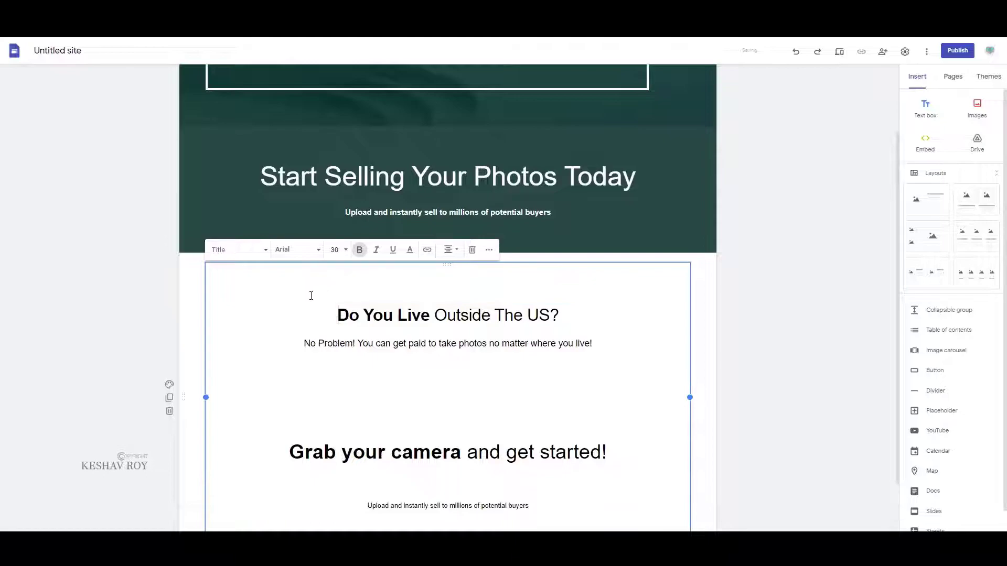
Apply section colour Style 3 to the "Do You Live Outside The US?" section
left_click_drag(236, 280, 682, 524)
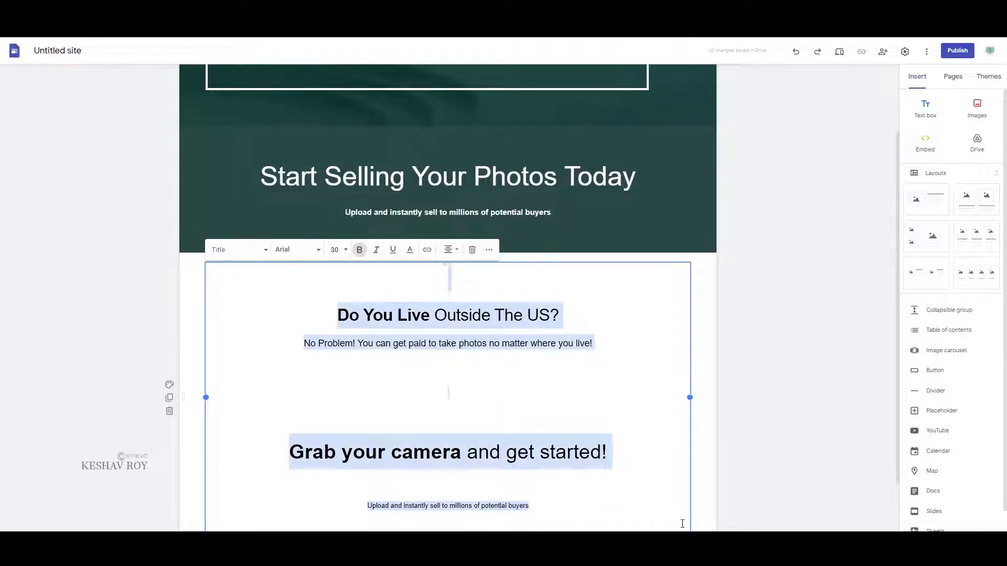
left_click(169, 385)
left_click(220, 432)
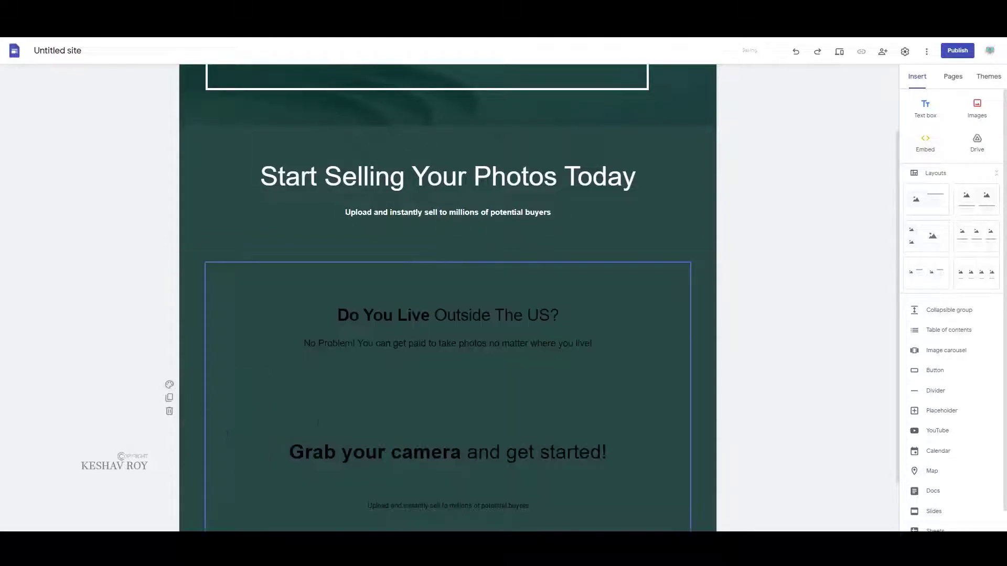
left_click(169, 385)
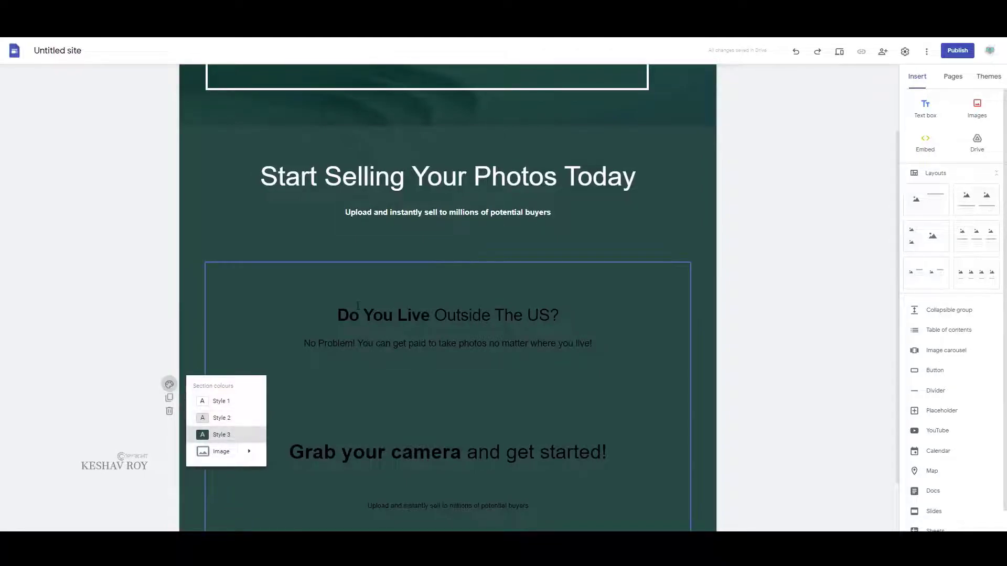
left_click(346, 388)
Make all text in the "Do You Live Outside The US?" text box bold and white
left_click(291, 324)
key("ctrl+a")
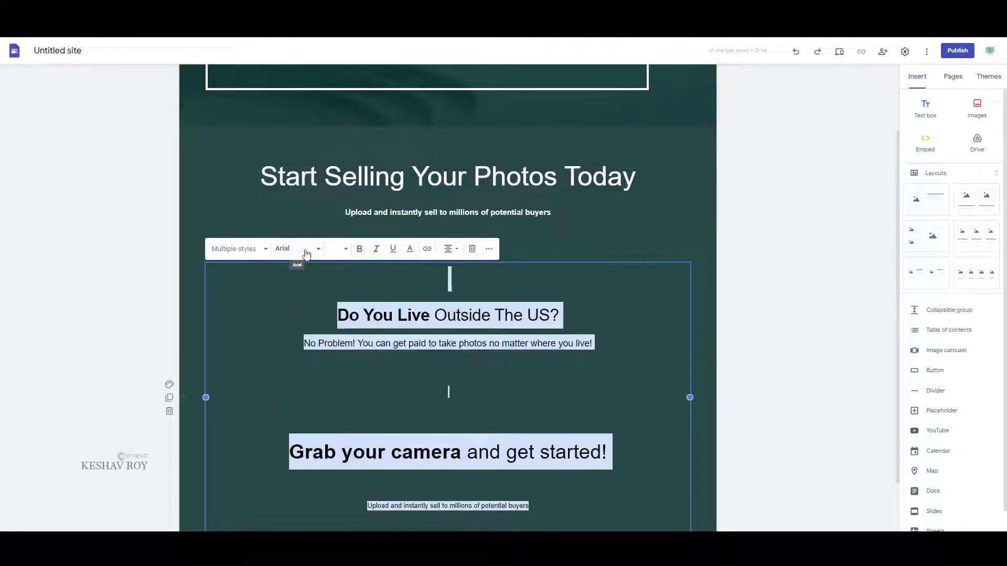
left_click(359, 249)
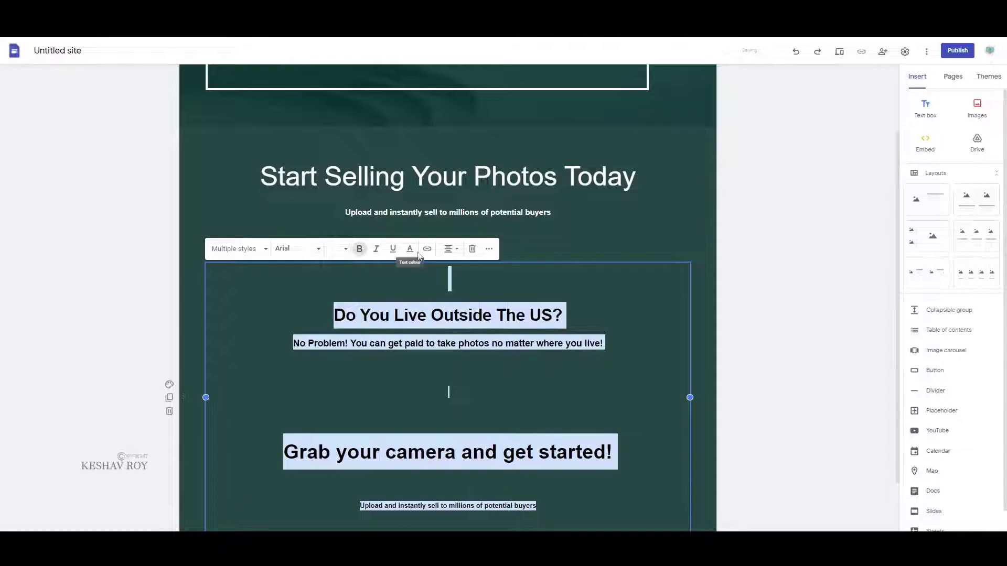
left_click(410, 248)
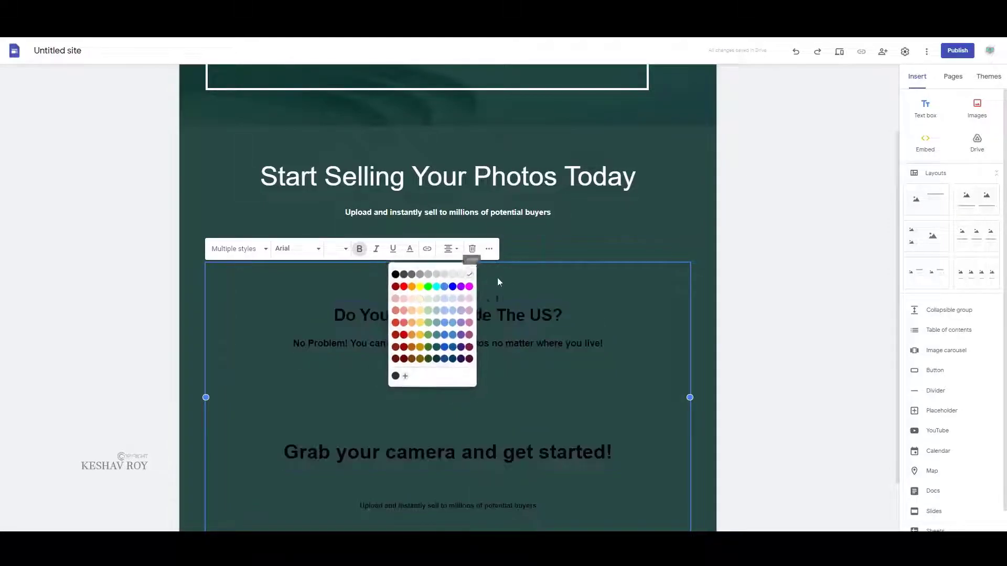
left_click(471, 270)
left_click(408, 452)
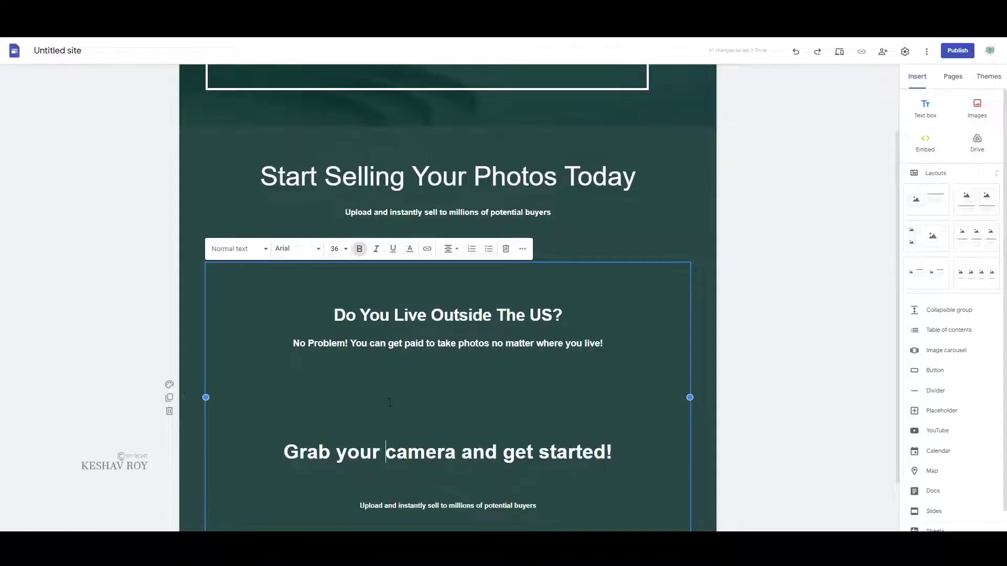
scroll(424, 383, "down", 2)
left_click(295, 293)
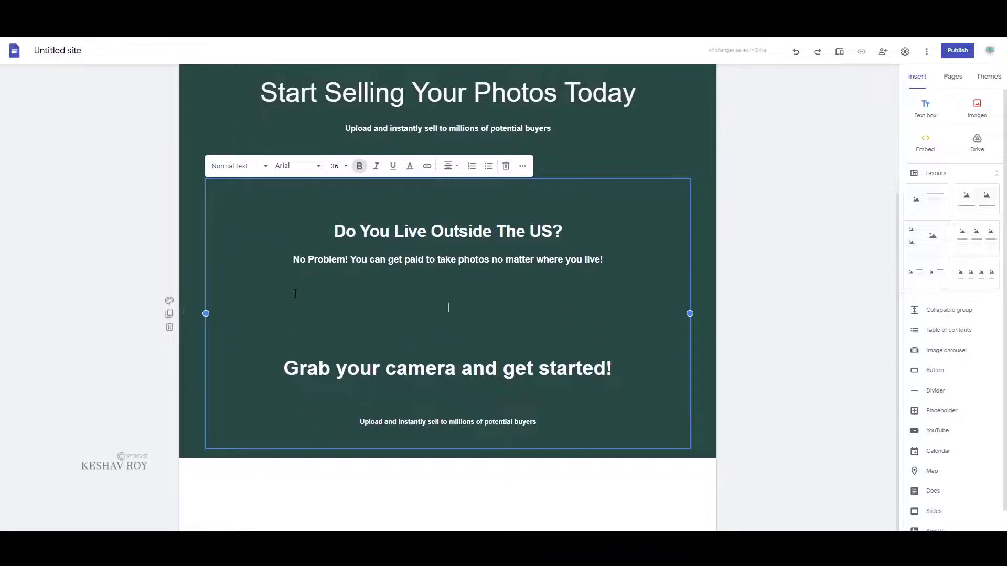
Look through the PhotoJobz Affiliate Tools Page and its PhotoJobz Banner Ads folder in Drive for promotional images
left_click(975, 104)
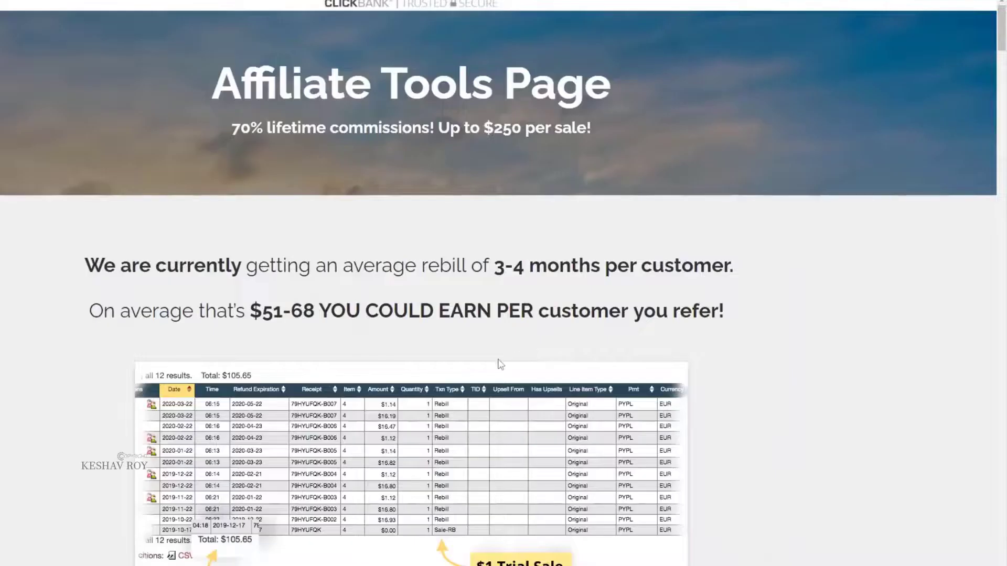
scroll(500, 364, "down", 15)
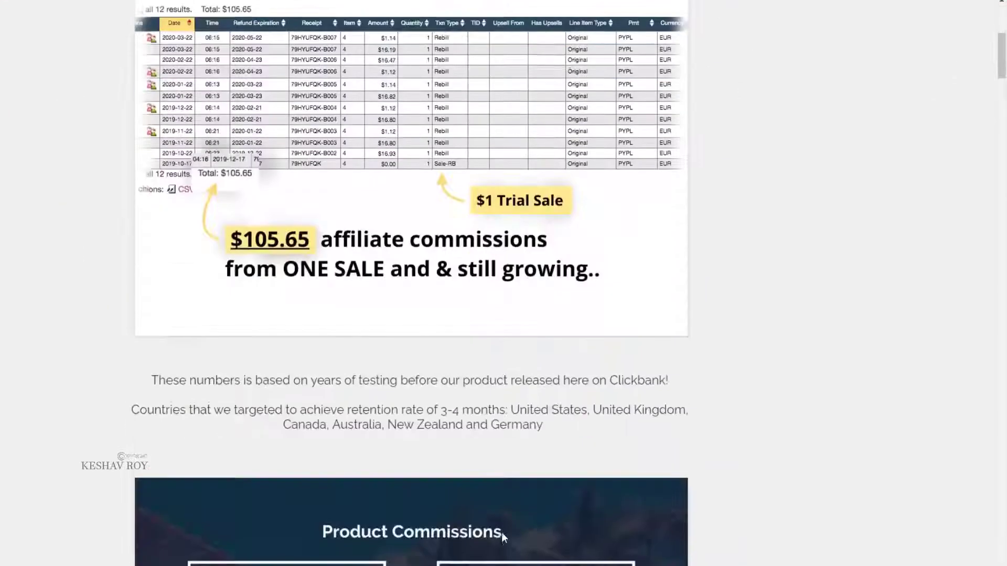
key("End")
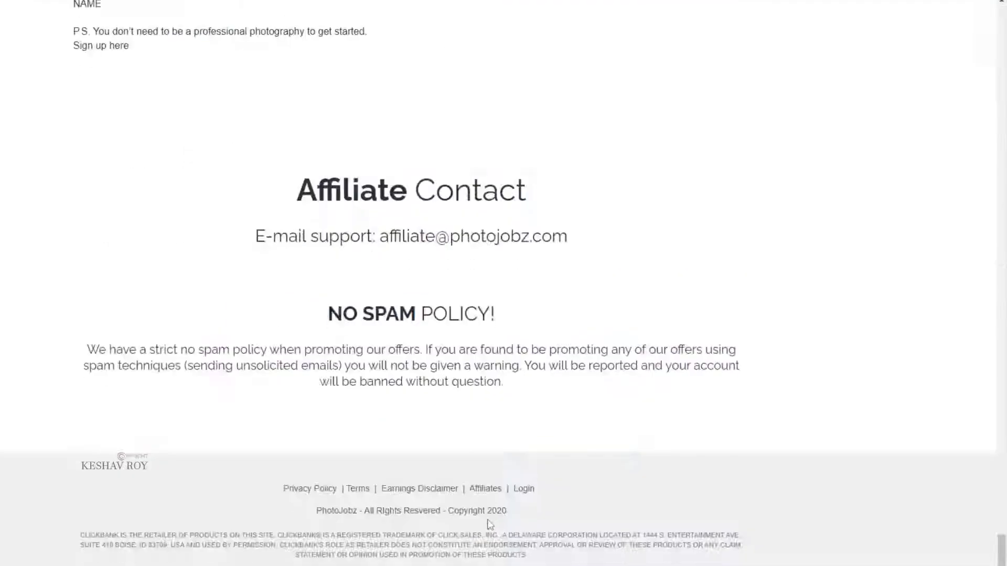
scroll(487, 525, "up", 3)
scroll(393, 439, "up", 15)
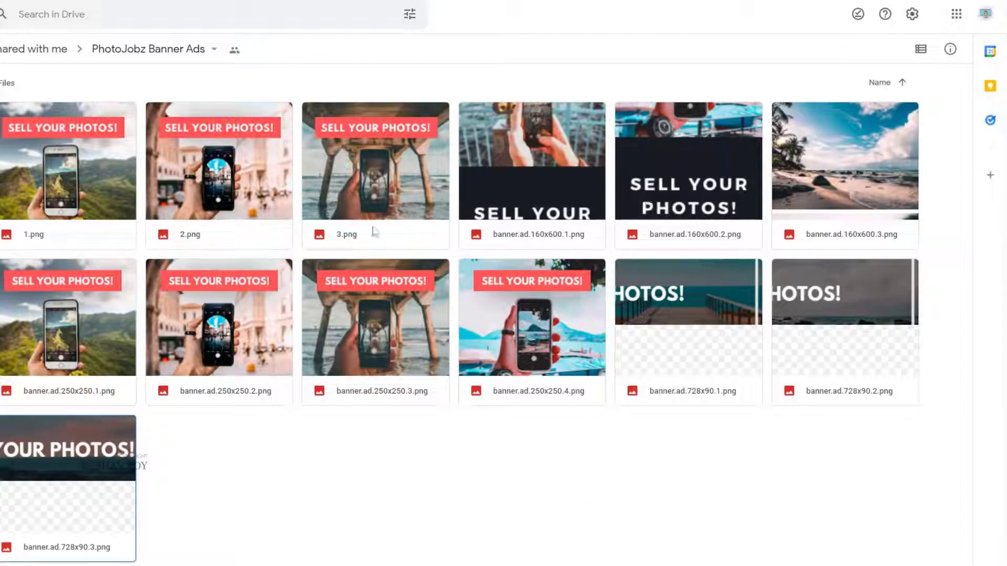
double_click(241, 203)
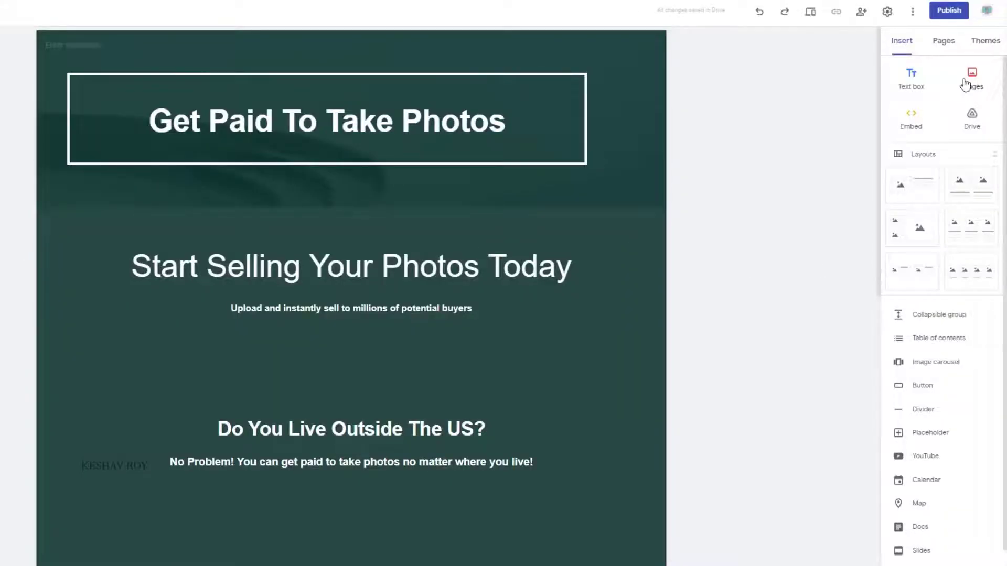
Upload one wide and two tall "SELL YOUR PHOTOS!" banner images to the site, below the existing text section
left_click(965, 84)
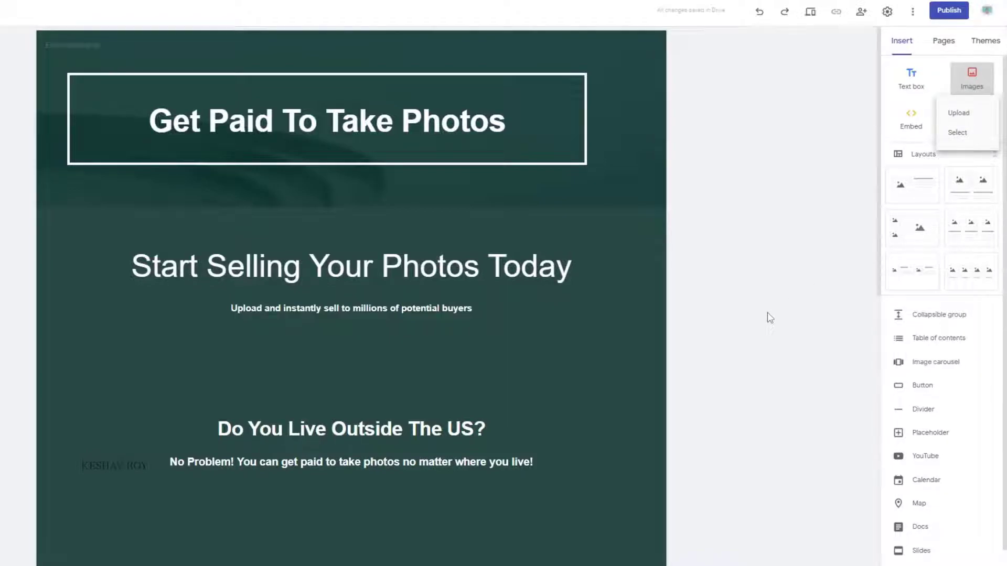
scroll(546, 443, "down", 12)
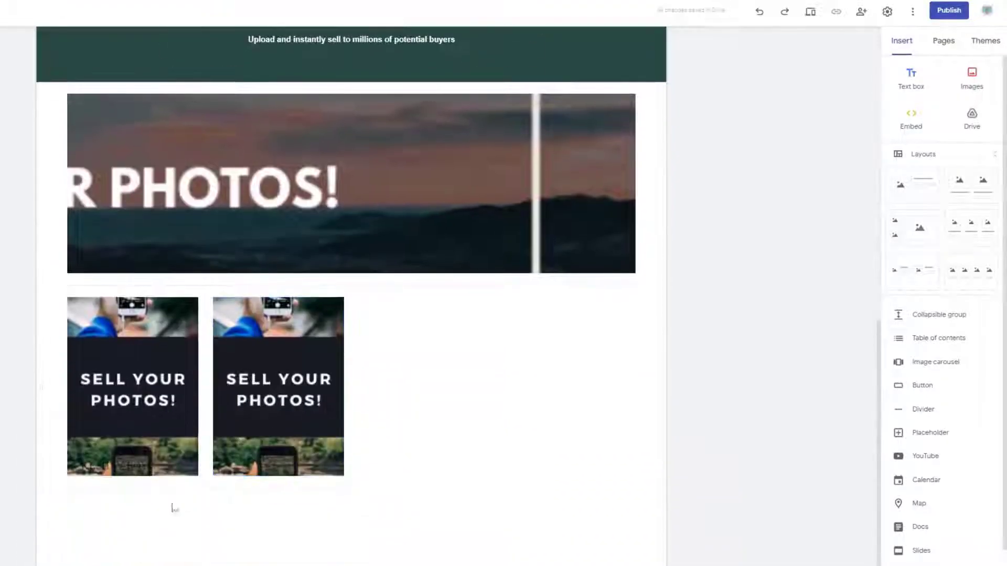
left_click(290, 323)
Uncrop the wide "SELL YOUR PHOTOS!" banner and place it at full width beneath the "Get Paid To Take Photos" title in the header
scroll(290, 326, "up", 4)
left_click(505, 335)
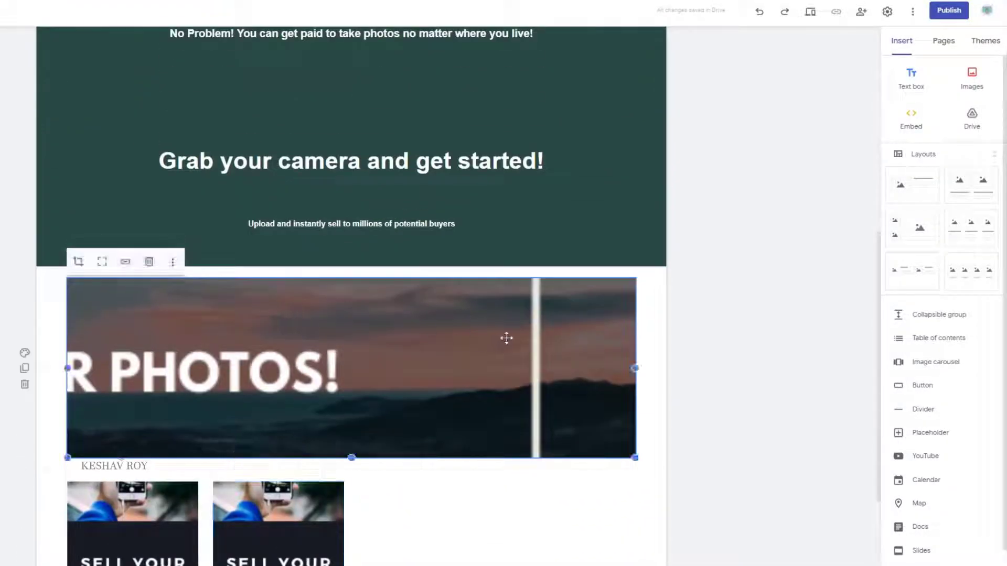
left_click_drag(636, 368, 748, 366)
left_click(107, 269)
scroll(159, 452, "up", 3)
left_click_drag(159, 452, 198, 177)
left_click_drag(435, 175, 321, 157)
left_click(222, 116)
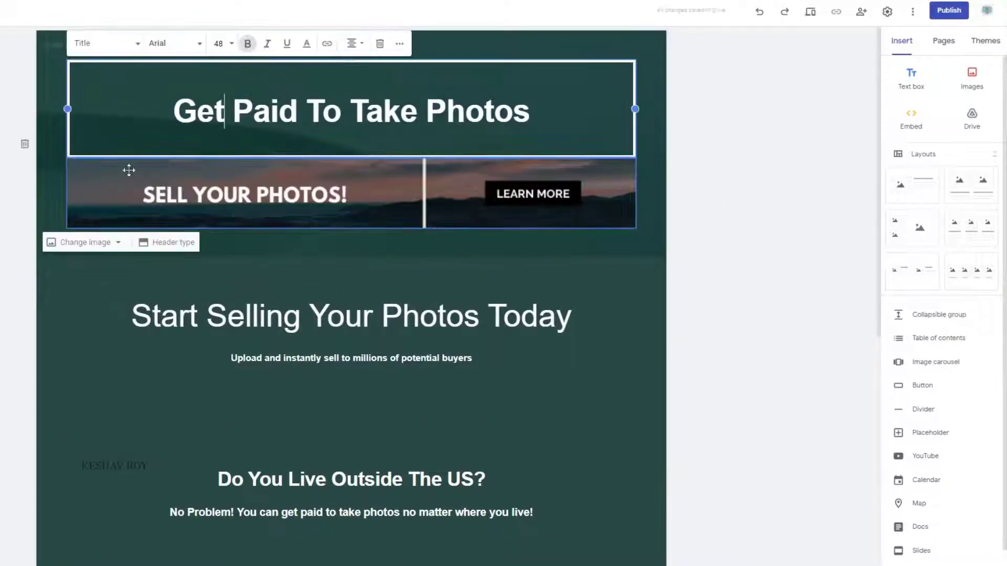
scroll(70, 281, "down", 9)
left_click_drag(78, 429, 570, 213)
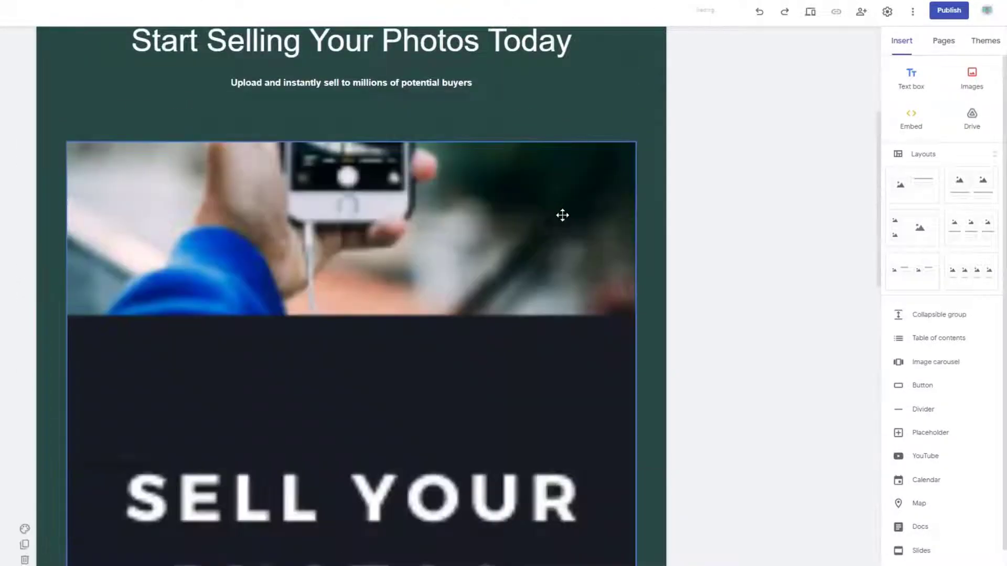
scroll(428, 266, "down", 1)
key("ctrl+z")
Place a tall banner to the right of the "Do You Live Outside The US?" text and uncrop it to show the full image
left_click_drag(162, 387, 598, 359)
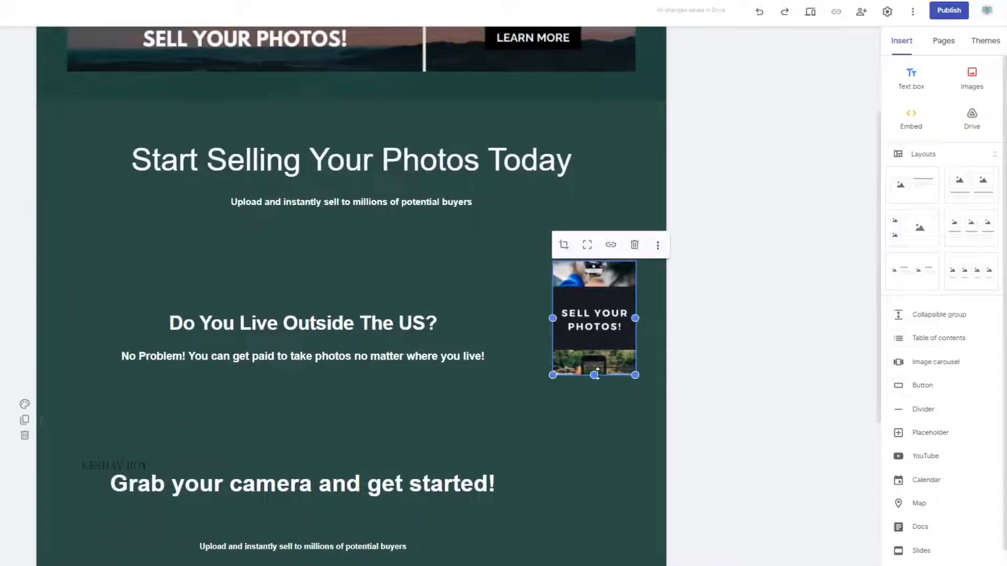
left_click_drag(550, 425, 547, 429)
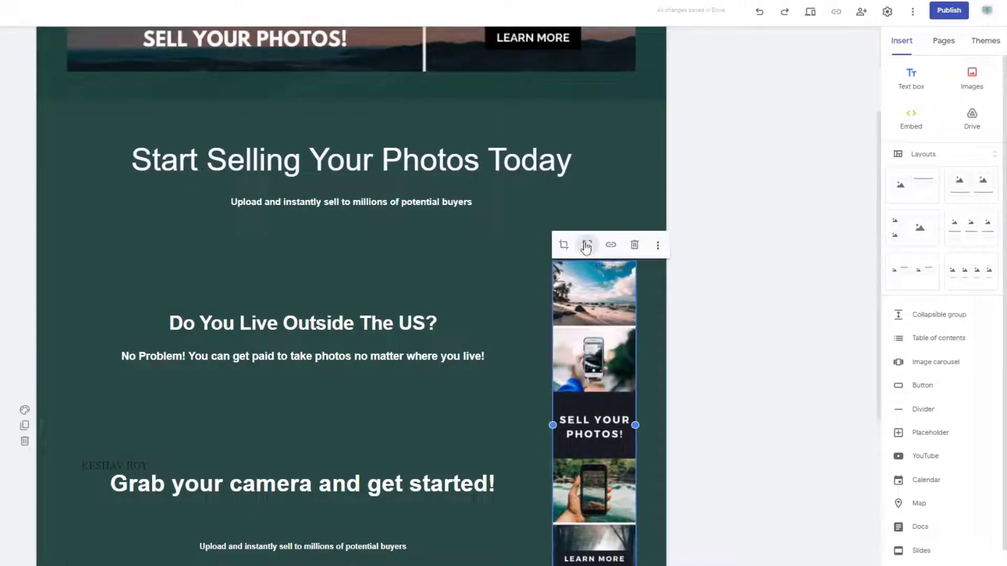
left_click(587, 247)
left_click(686, 364)
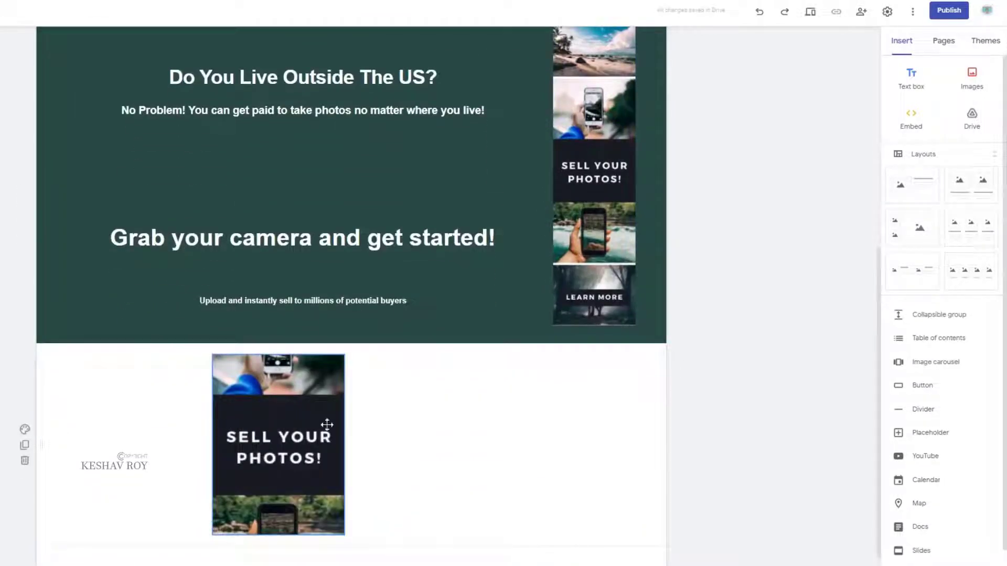
Place the second tall banner to the left of the "Do You Live Outside The US?" text, uncropped and matching the other tall banner's size
scroll(301, 422, "down", 1)
left_click_drag(299, 416, 50, 144)
scroll(2, 120, "up", 3)
left_click_drag(109, 256, 105, 498)
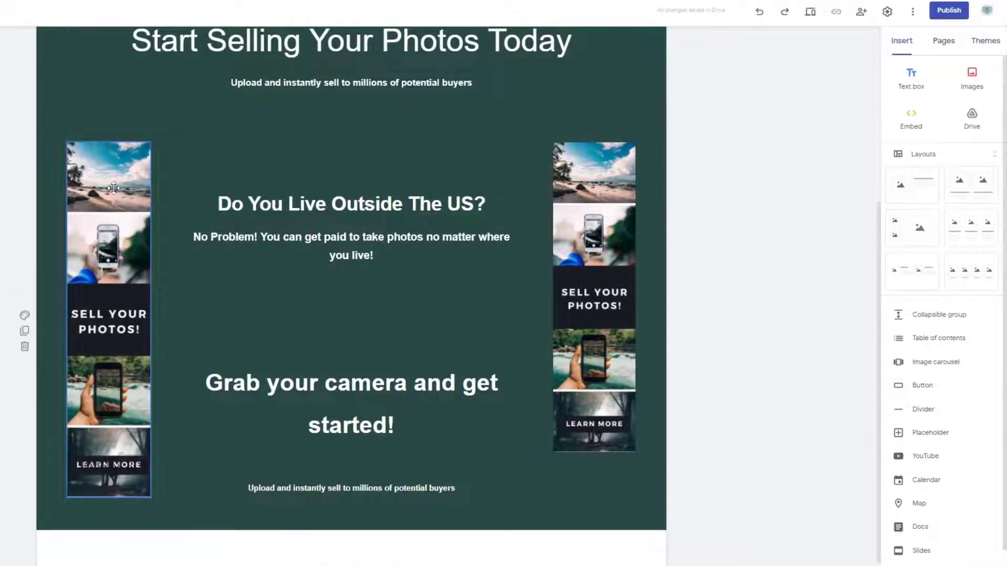
scroll(102, 317, "up", 3)
left_click(104, 350)
left_click(102, 310)
scroll(199, 377, "down", 4)
left_click(255, 439)
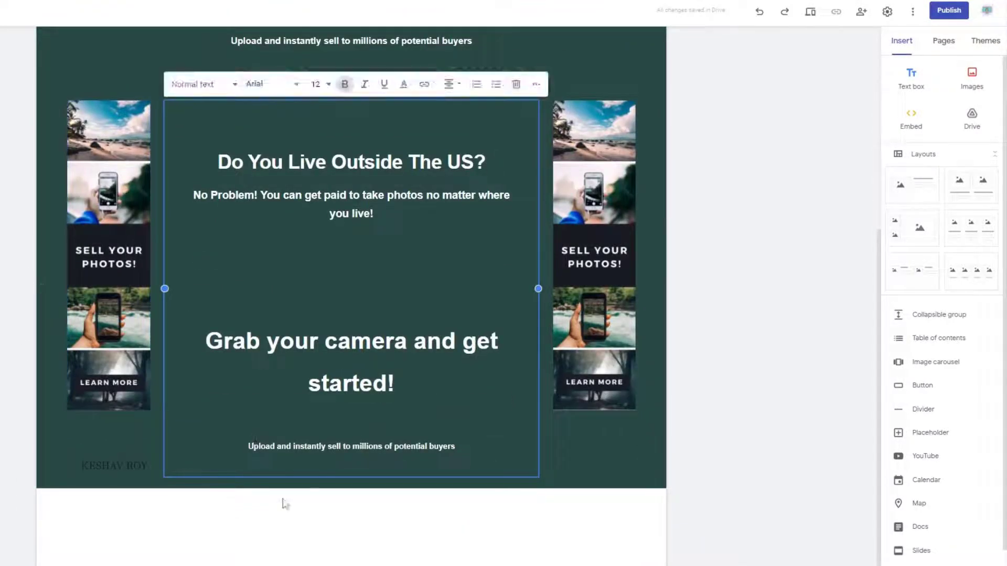